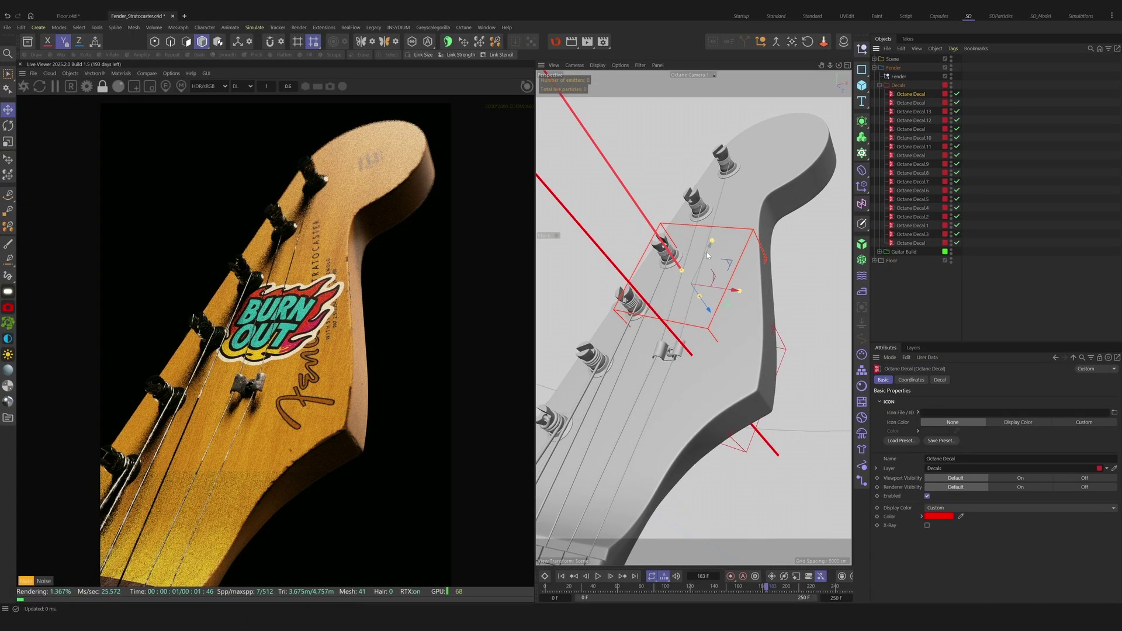
Step: Reposition the Burn Out decal on the guitar headstock and open its node graph in the Octane Node Editor
drag(706, 255, 689, 298)
click(939, 379)
click(880, 503)
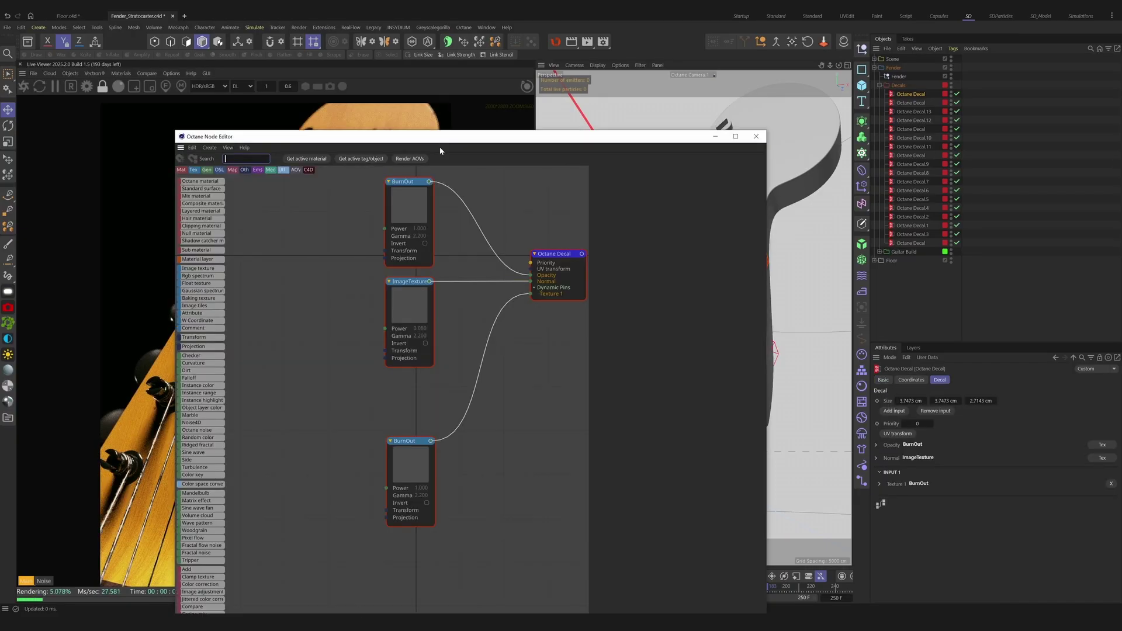
drag(442, 137, 690, 109)
middle_drag(668, 407, 621, 428)
drag(620, 432, 617, 381)
drag(759, 247, 769, 248)
Step: Replace the image in the Burn Out texture node that feeds the decal's Texture 1 input with GnarBros.png
click(610, 187)
click(924, 285)
click(917, 313)
click(625, 422)
click(1007, 163)
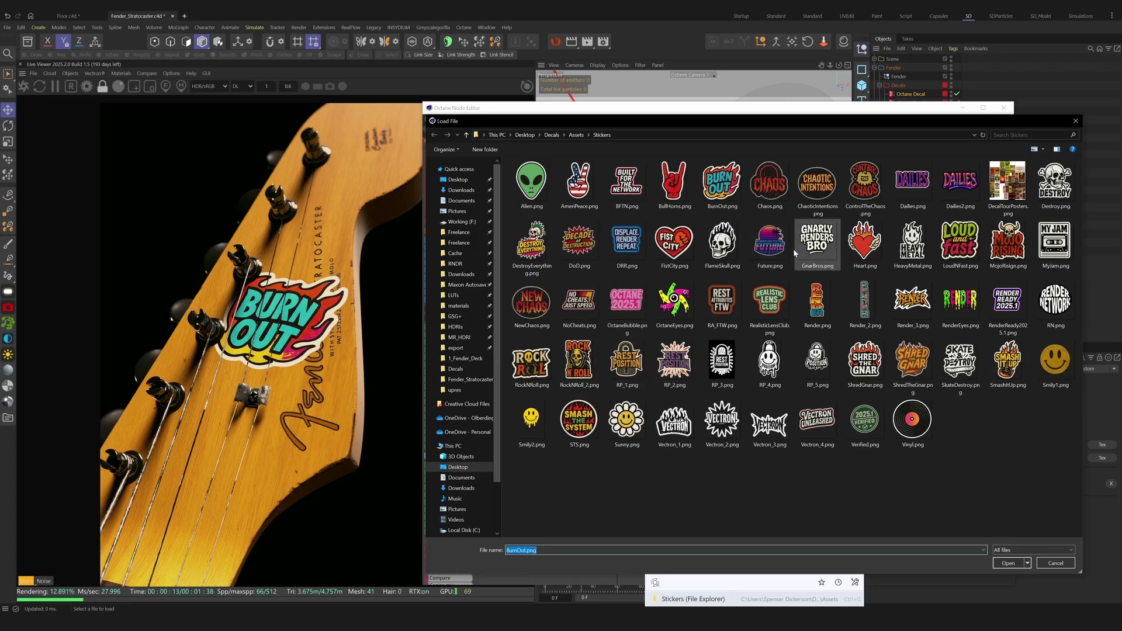
key(Return)
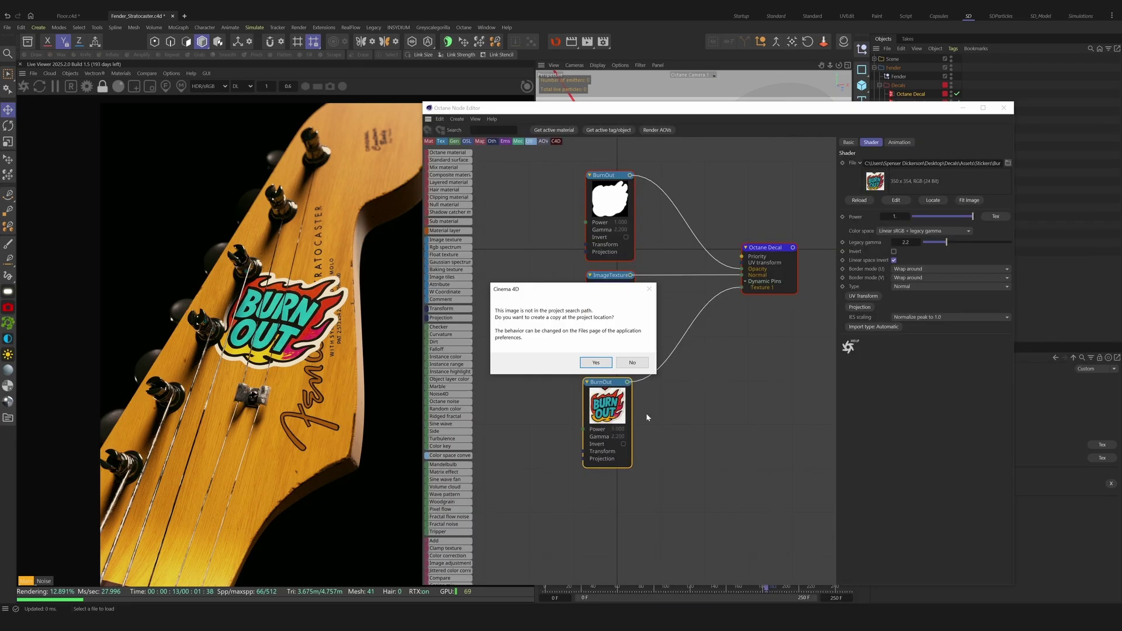
key(Return)
Step: Connect a copy of the GnarBros image texture to the decal's Opacity input with its type changed, and delete the old opacity node
drag(625, 410, 619, 421)
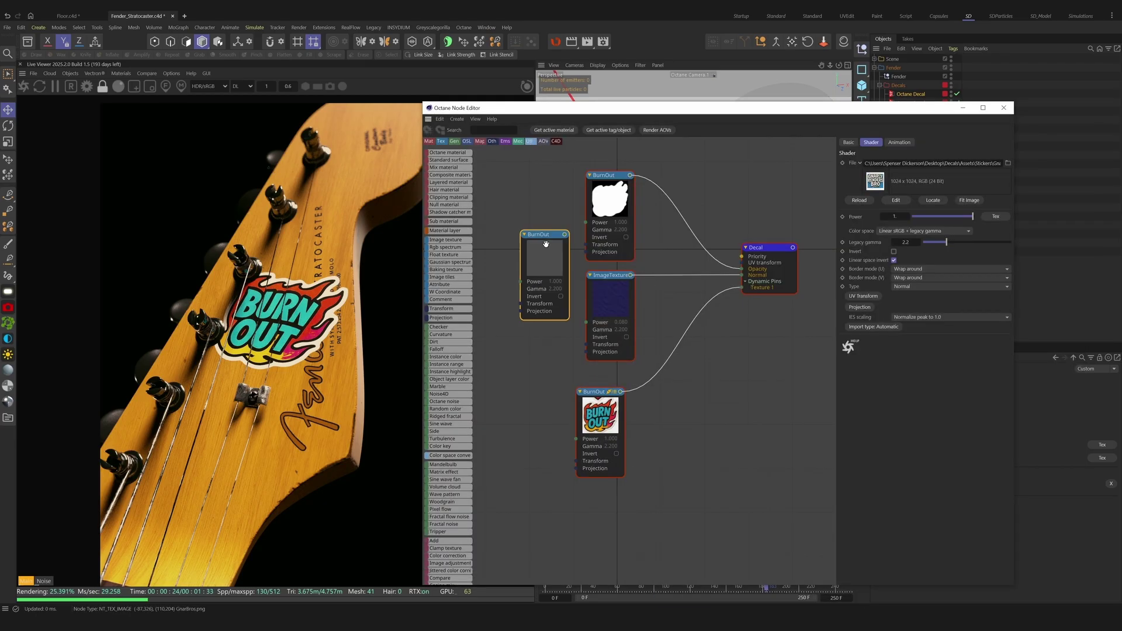
click(910, 287)
drag(534, 237, 680, 215)
click(907, 317)
drag(616, 203, 586, 204)
key(Delete)
click(1003, 107)
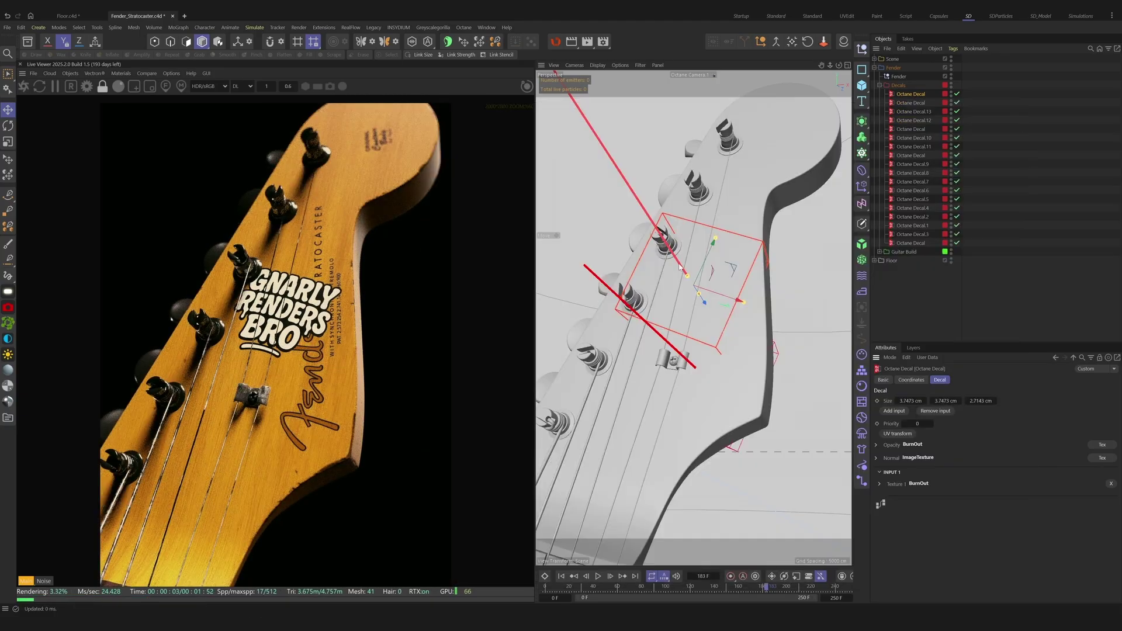
Step: Enlarge and rotate the Gnarly Renders Bro decal and reposition it over the strings on the headstock
drag(743, 302, 818, 313)
key(ctrl+z)
key(t)
drag(713, 340, 808, 295)
key(r)
key(e)
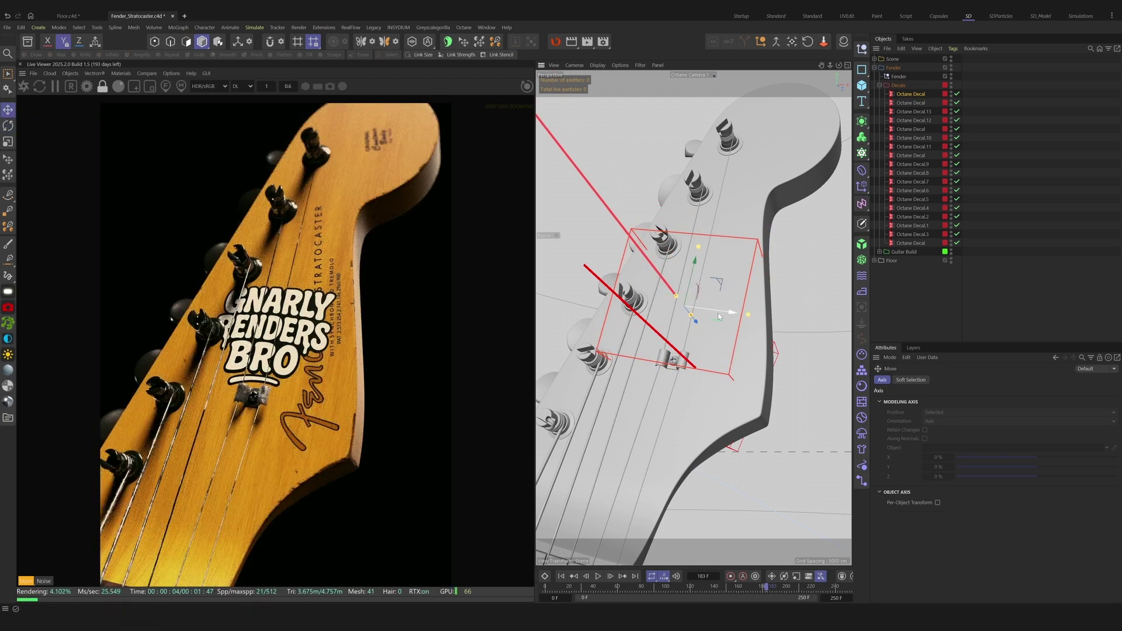
drag(719, 313, 730, 313)
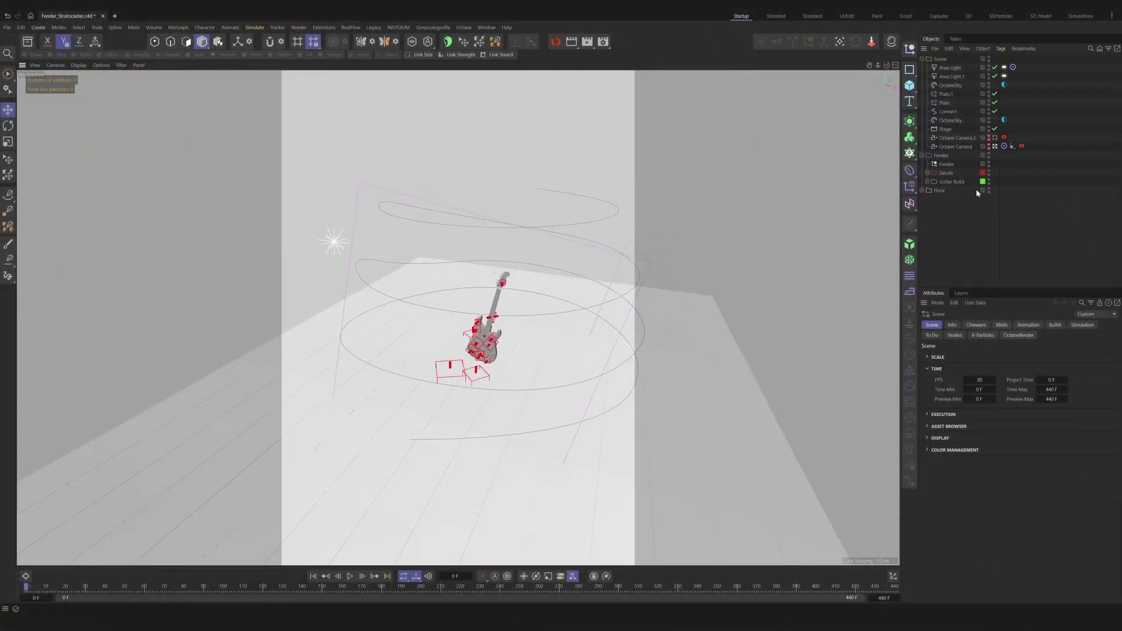
Step: Select the spiral Connect spline and make the Octane Camera visible in the viewport
click(945, 112)
alt+drag(549, 294, 510, 307)
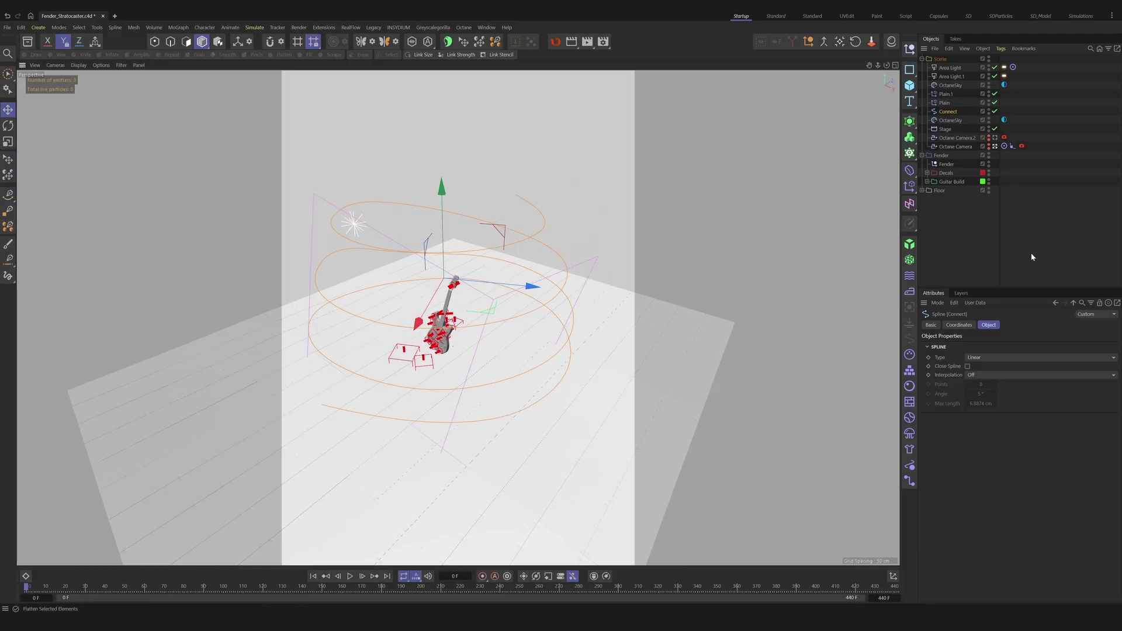
click(987, 146)
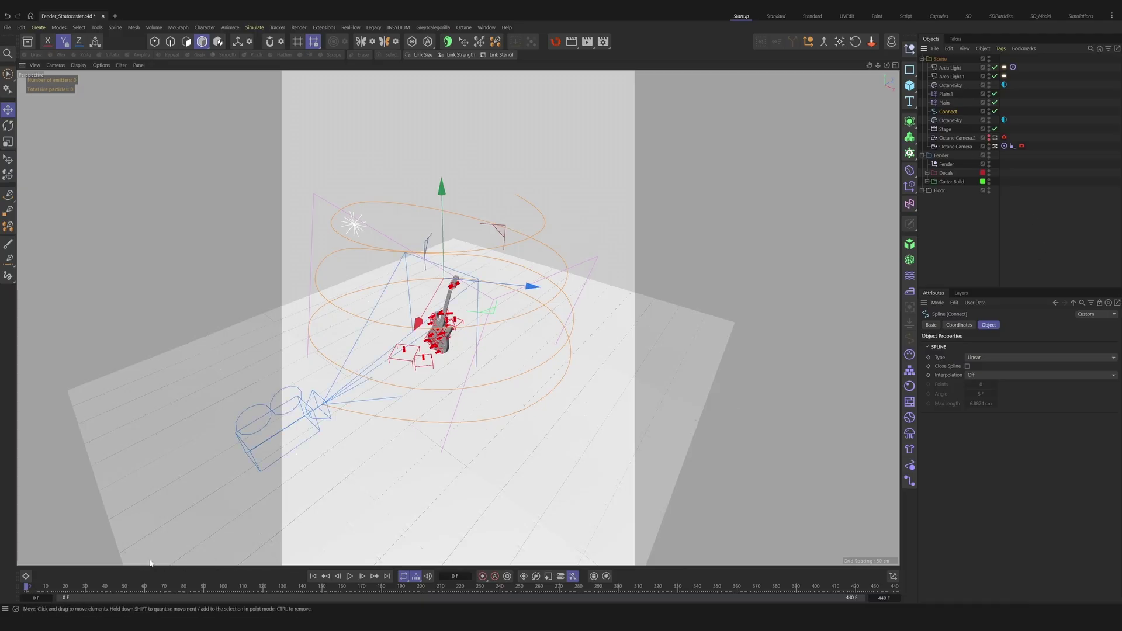
Step: Scrub the timeline to examine the camera's spiral motion around the guitar, from outside and through the camera view
drag(26, 587, 360, 546)
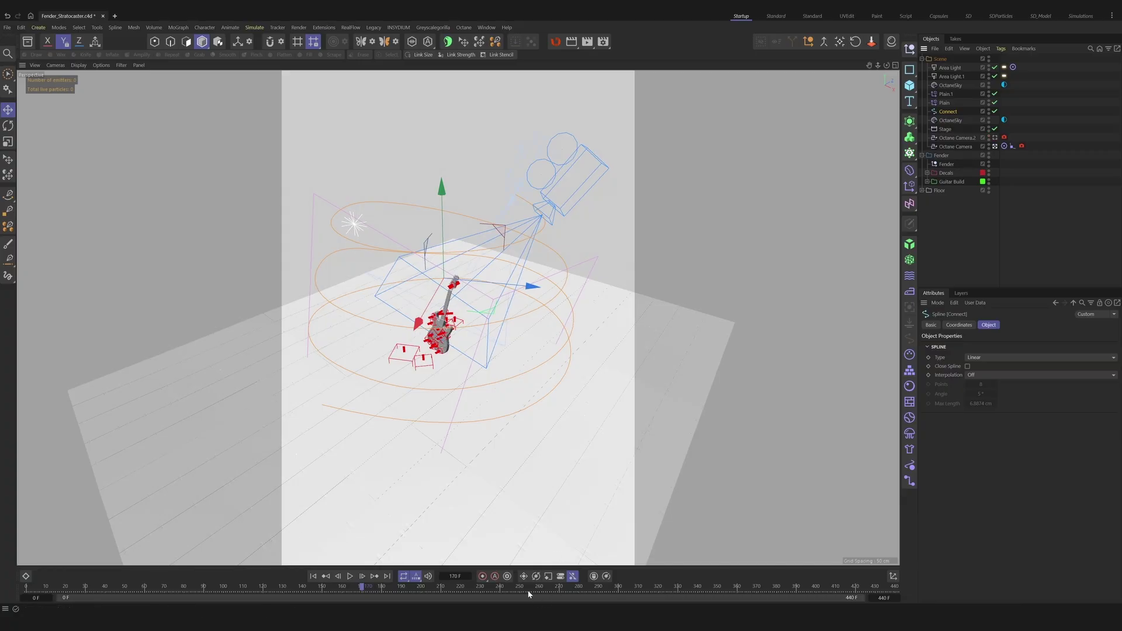
mouse_move(549, 586)
mouse_down()
mouse_move(761, 575)
mouse_move(444, 583)
mouse_move(541, 584)
mouse_up()
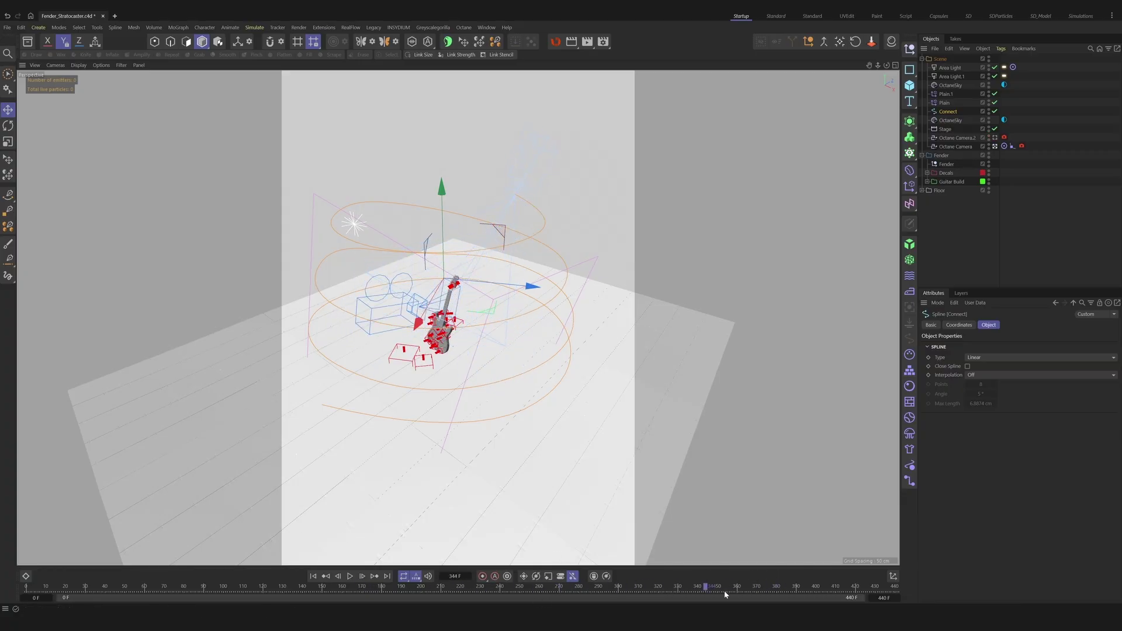
drag(746, 595, 175, 546)
middle_click(422, 406)
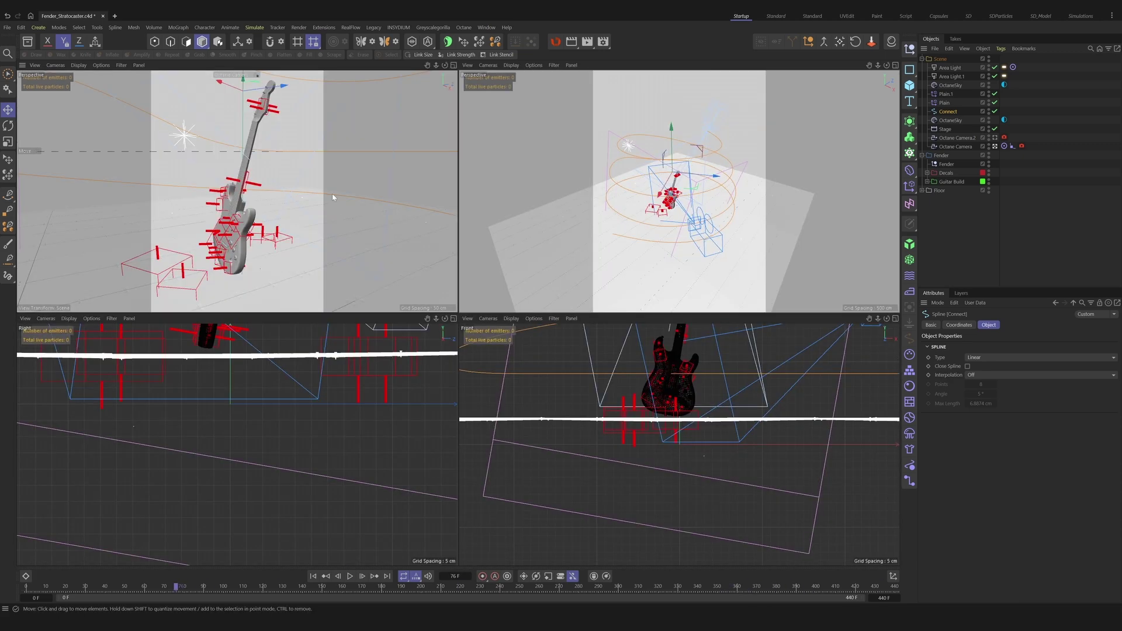
key(F1)
drag(176, 586, 24, 585)
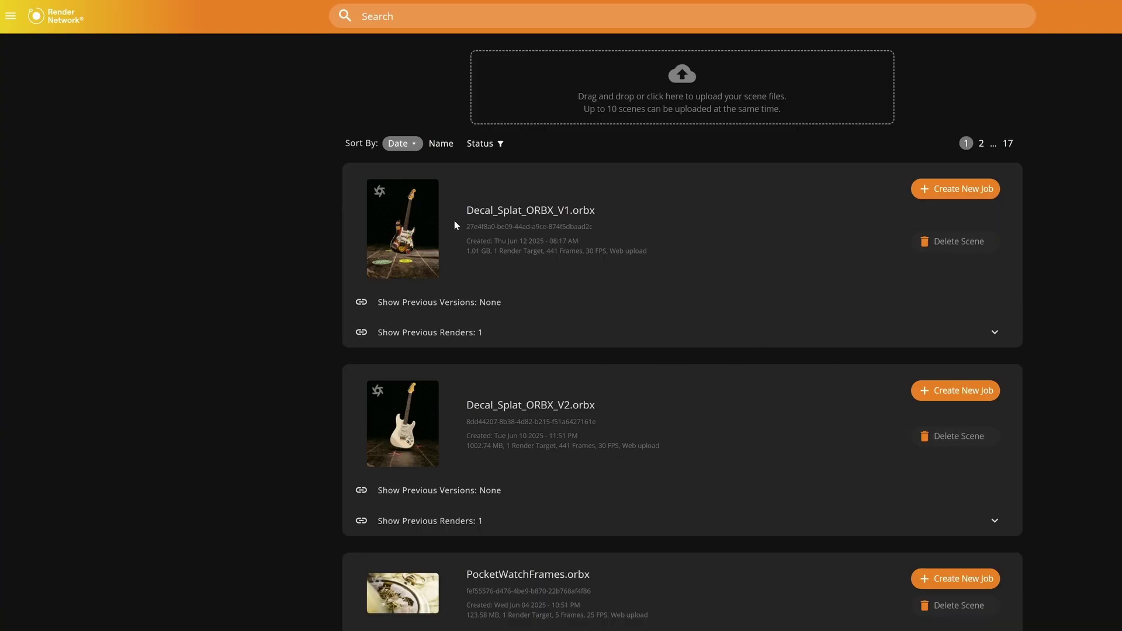
Step: In Render Network, review the Decal_Splat_ORBX_V1 job's frame progress and preview a rendered frame of Decal_Splat_ORBX_V2
click(527, 325)
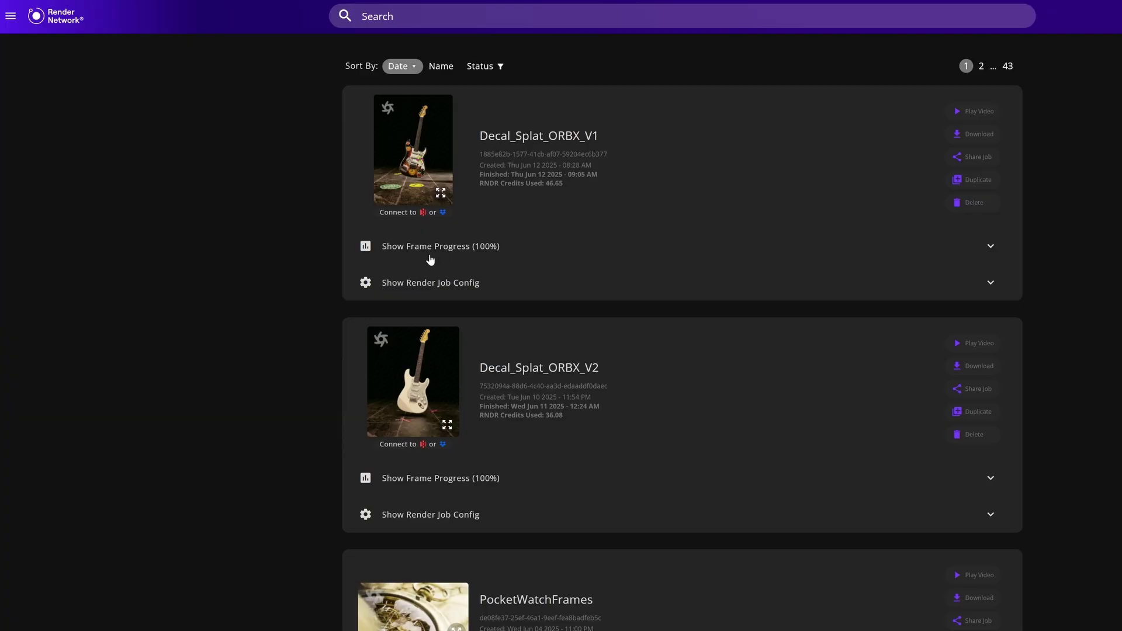
click(429, 257)
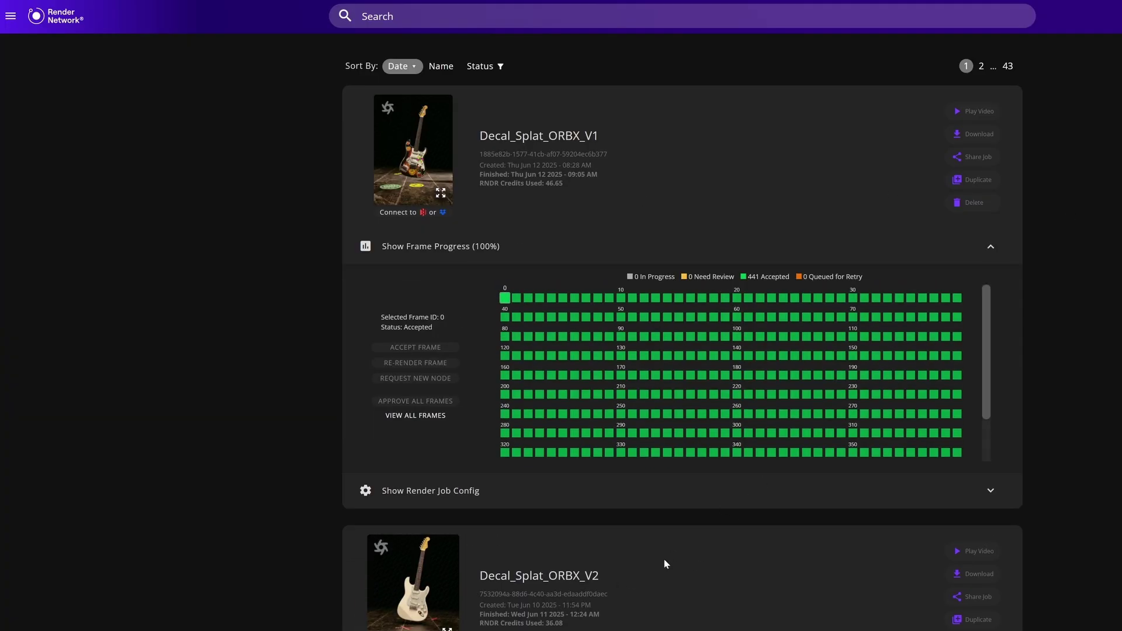
scroll(627, 487, down, 2)
click(446, 516)
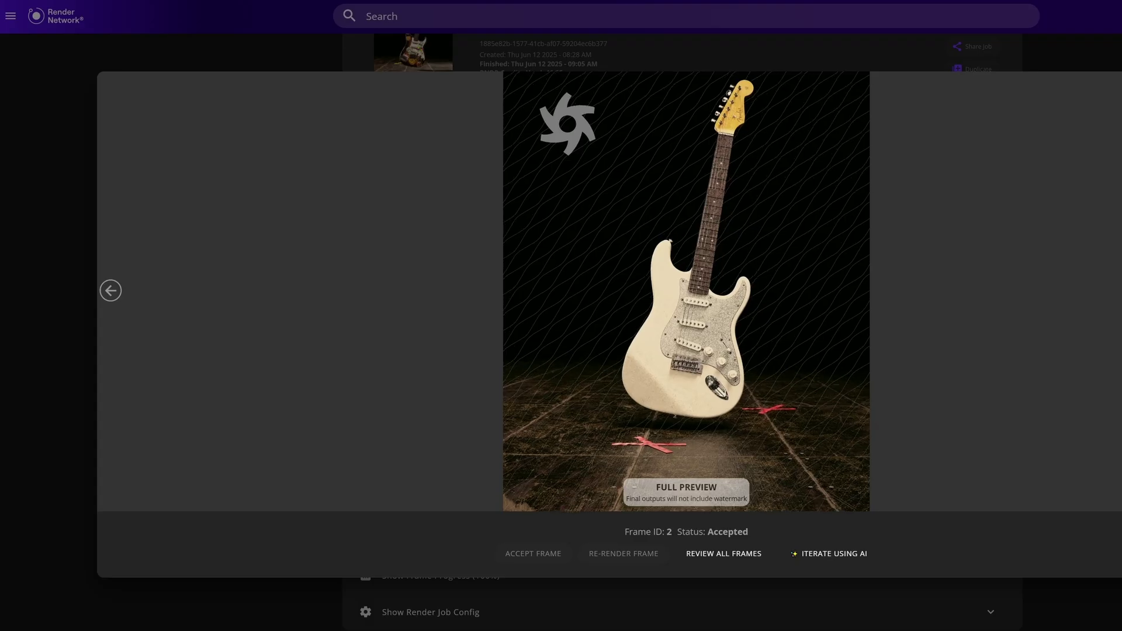
key(Escape)
scroll(690, 349, up, 2)
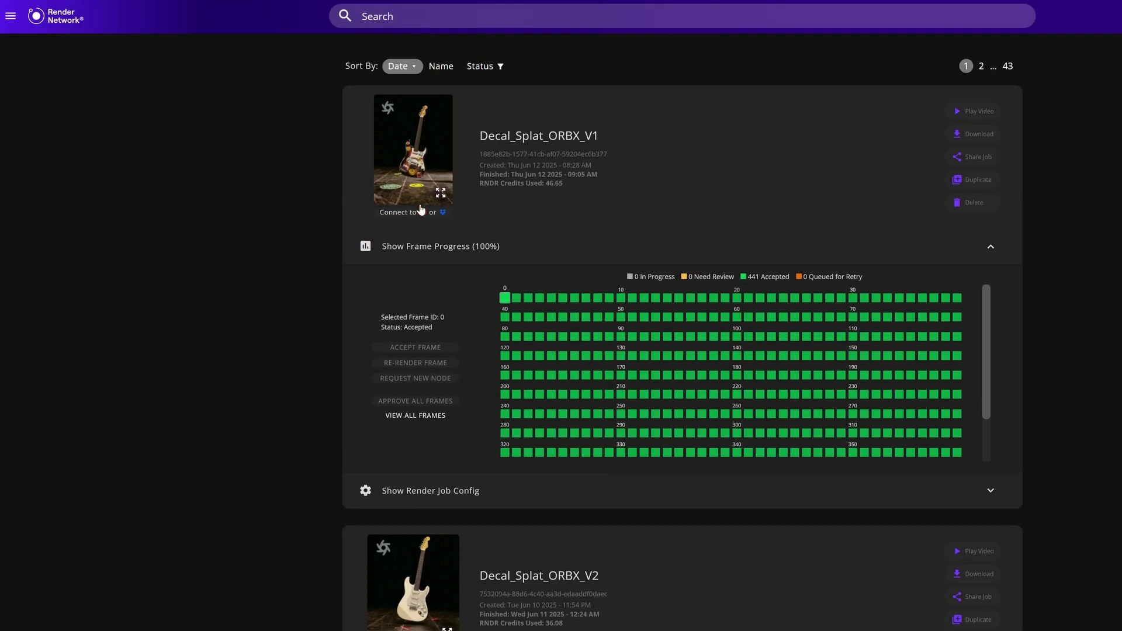
click(410, 247)
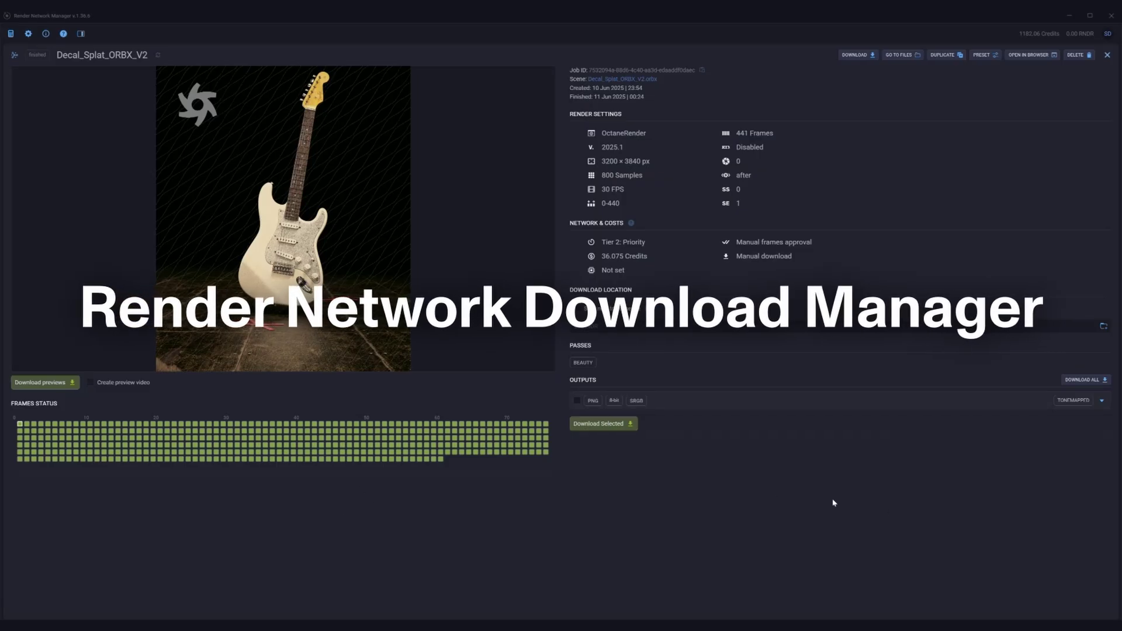
Step: In Render Network Manager, download the selected outputs of the Decal_Splat_ORBX_V2 job
click(605, 424)
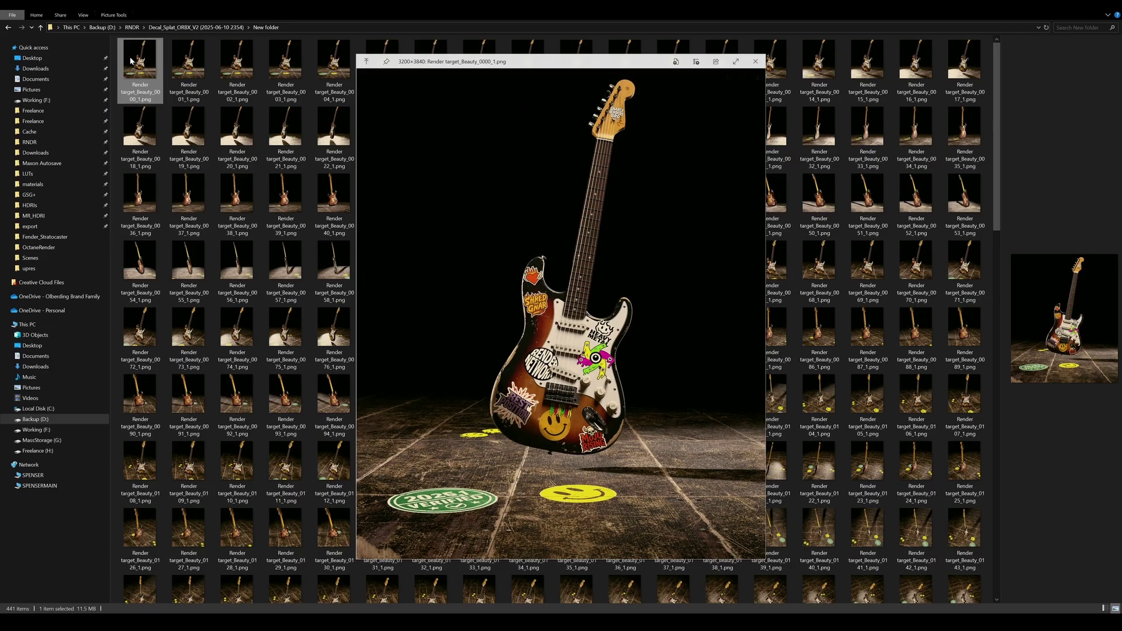
Step: In File Explorer, preview several of the downloaded guitar PNG frames, including a close-up of the stickers on the guitar's back
key(Down)
key(Down)
key(Down)
click(821, 321)
click(236, 520)
click(867, 313)
scroll(543, 382, up, 4)
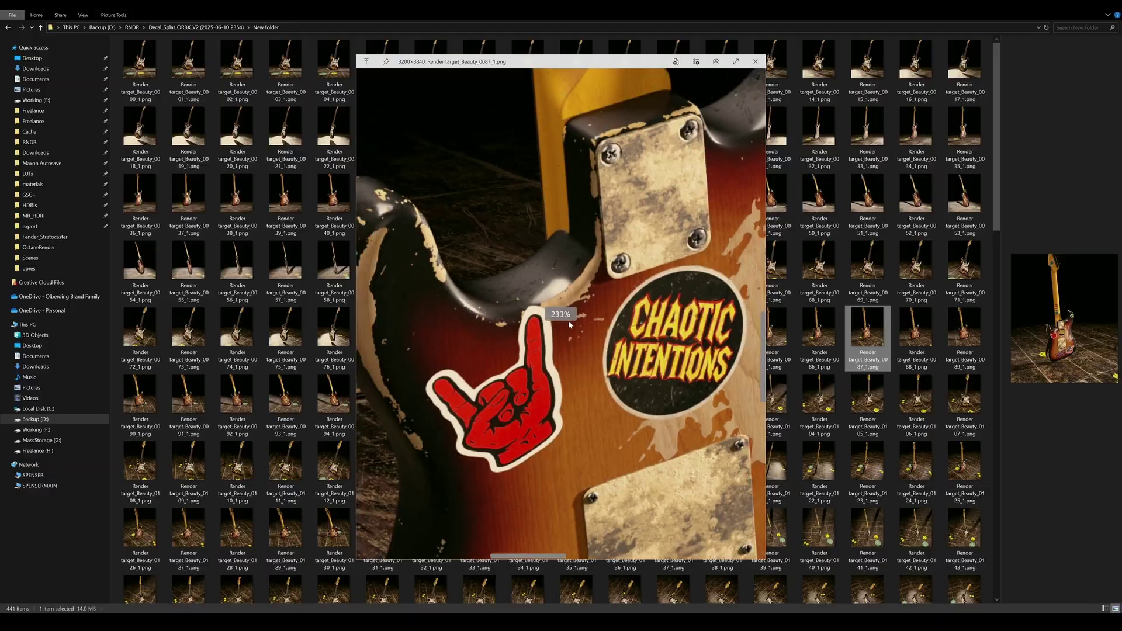
click(237, 196)
click(224, 72)
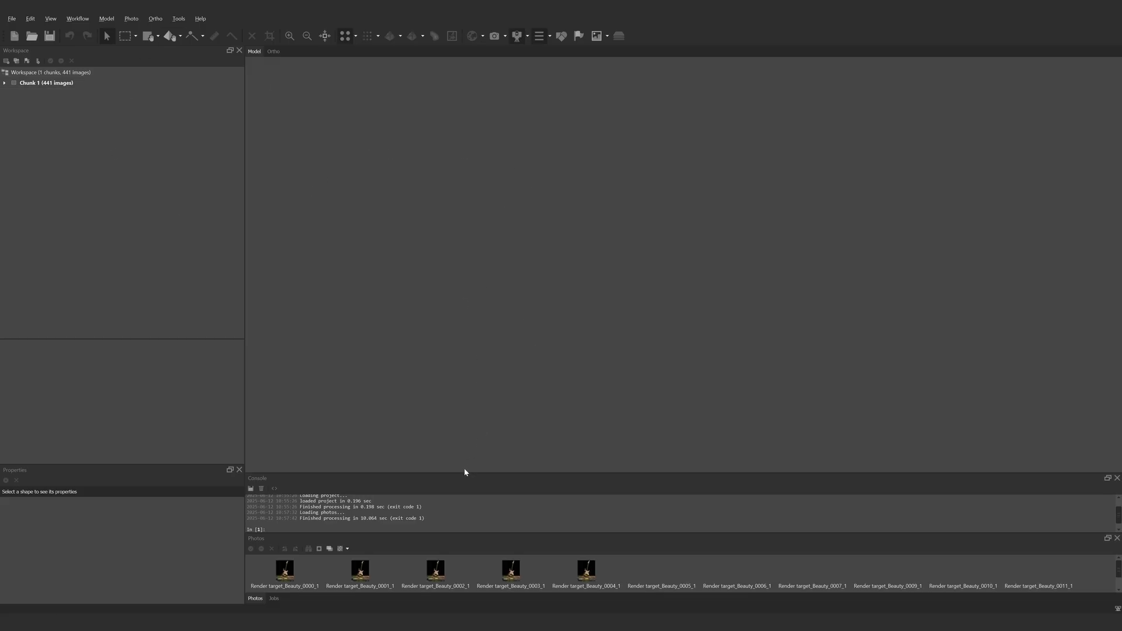
Step: In Metashape, enlarge the console and photo area and examine the list of images loaded in Chunk 1
drag(461, 472, 450, 347)
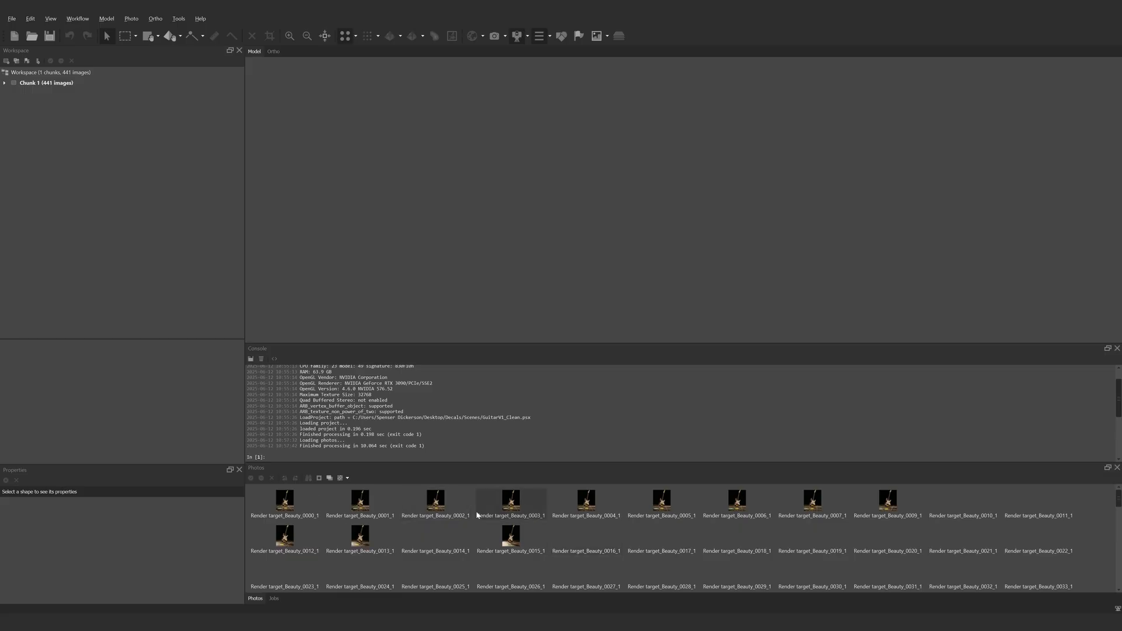
click(5, 84)
click(13, 93)
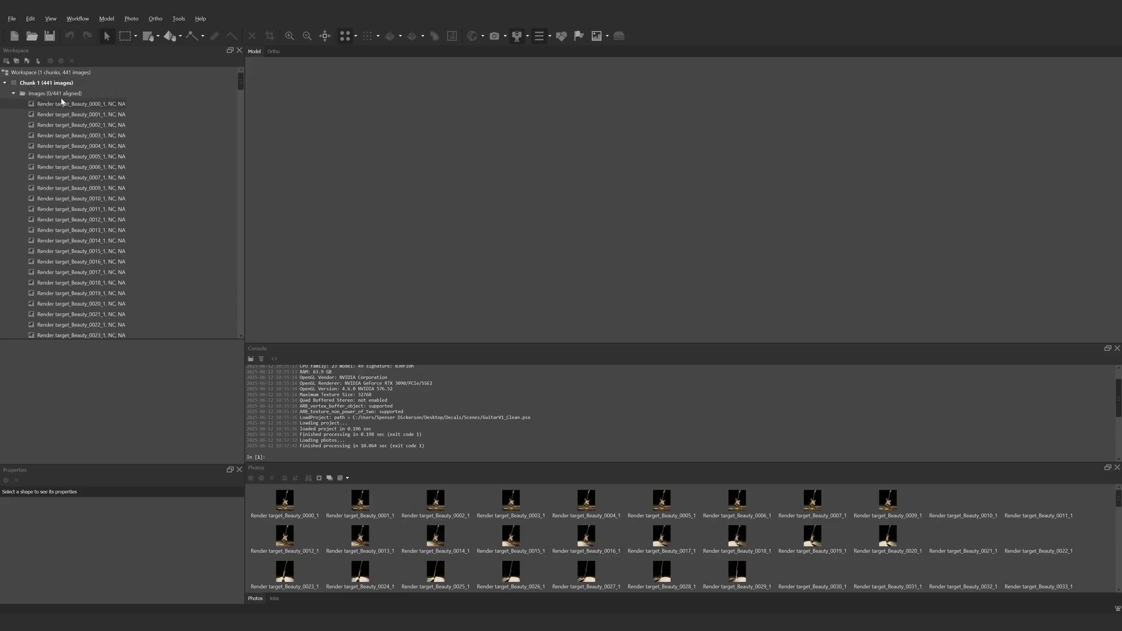
click(13, 94)
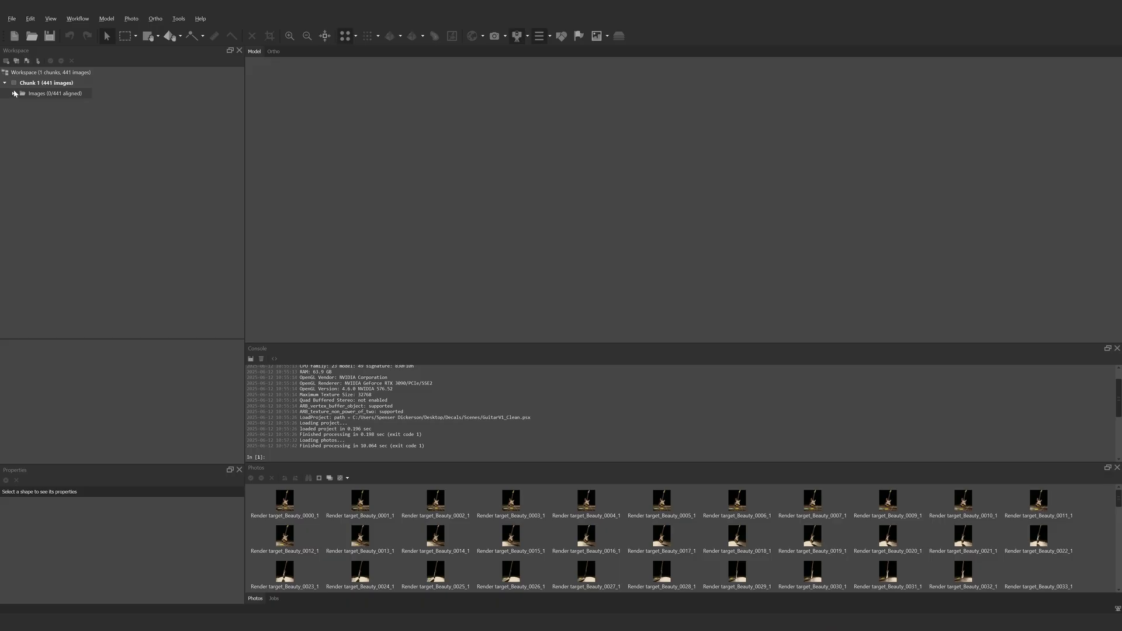
click(13, 93)
click(5, 83)
Step: Set up Align Photos with High accuracy and reference preselection enabled as Sequential
click(77, 18)
click(93, 61)
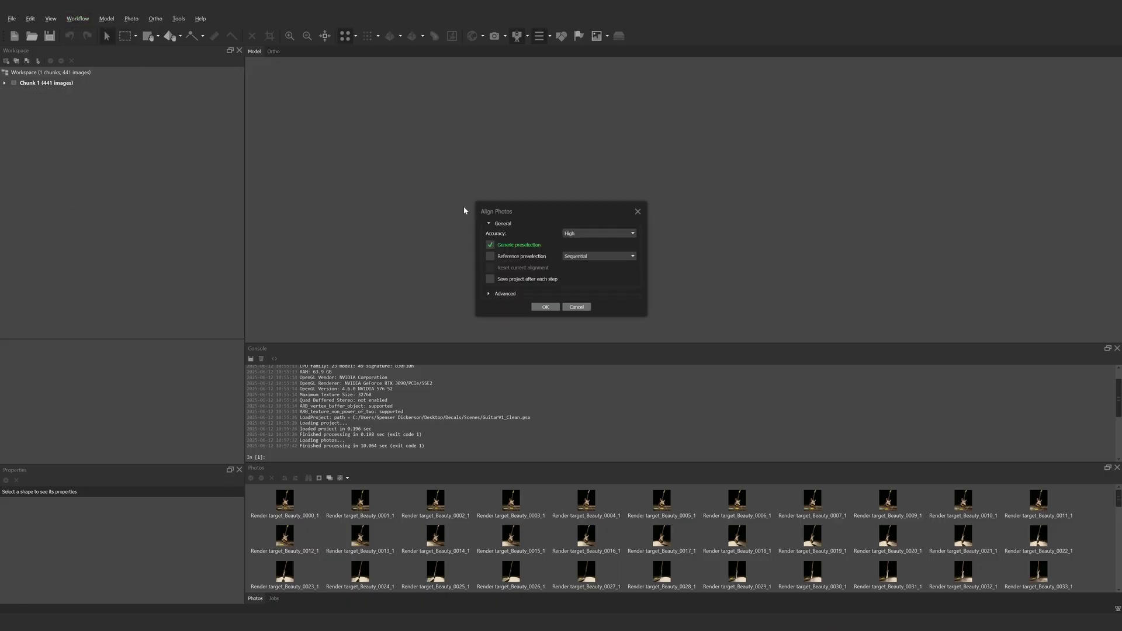
click(584, 235)
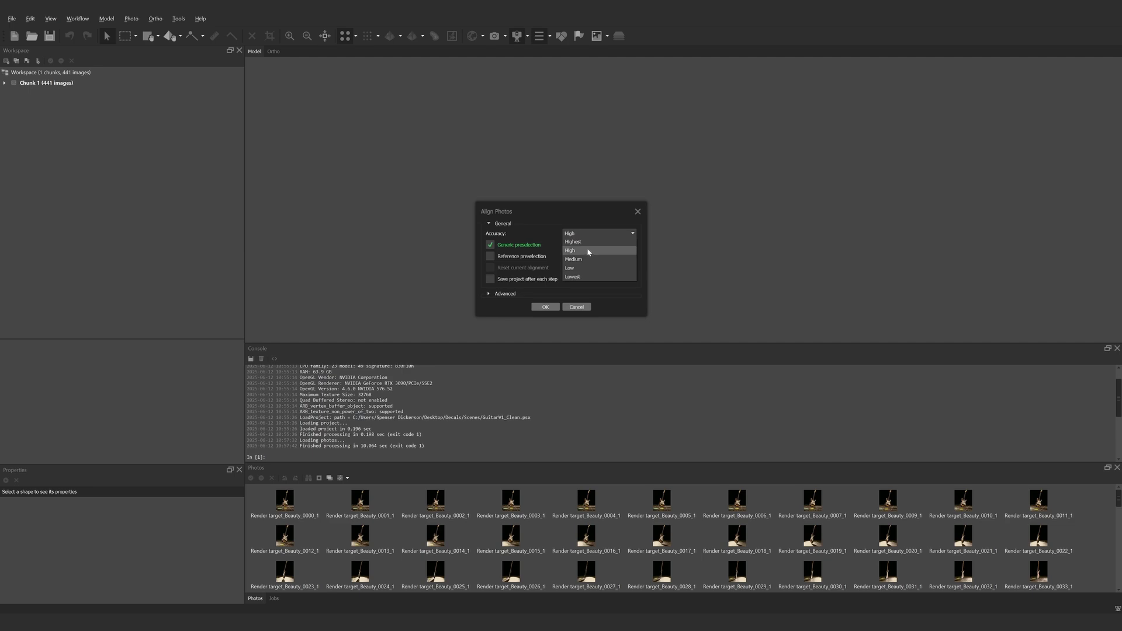
click(587, 251)
click(584, 256)
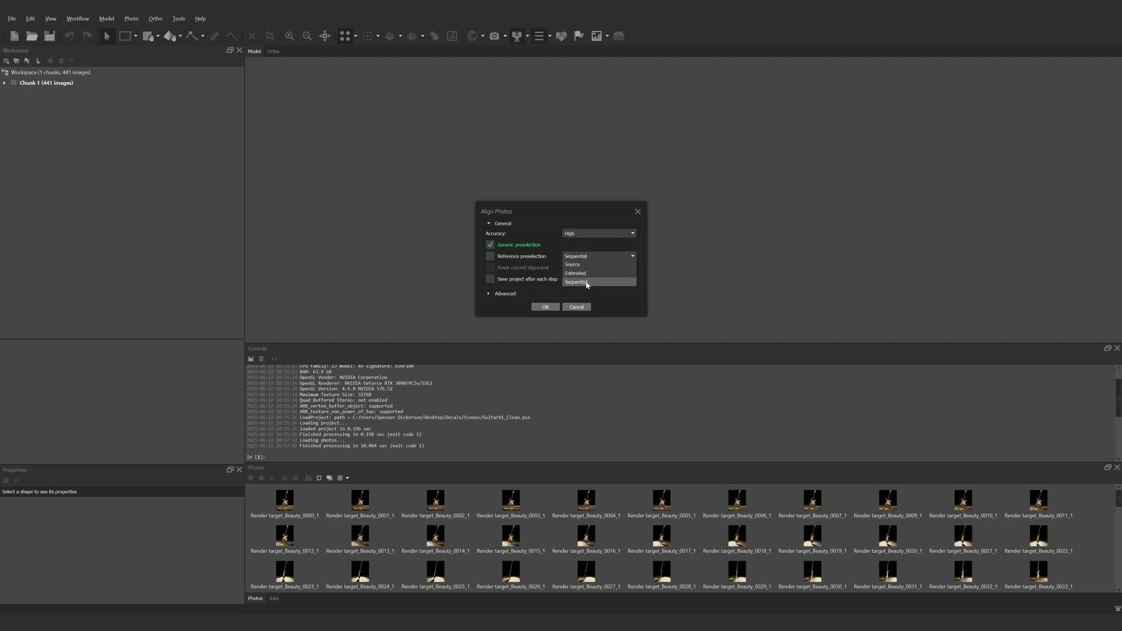
click(582, 282)
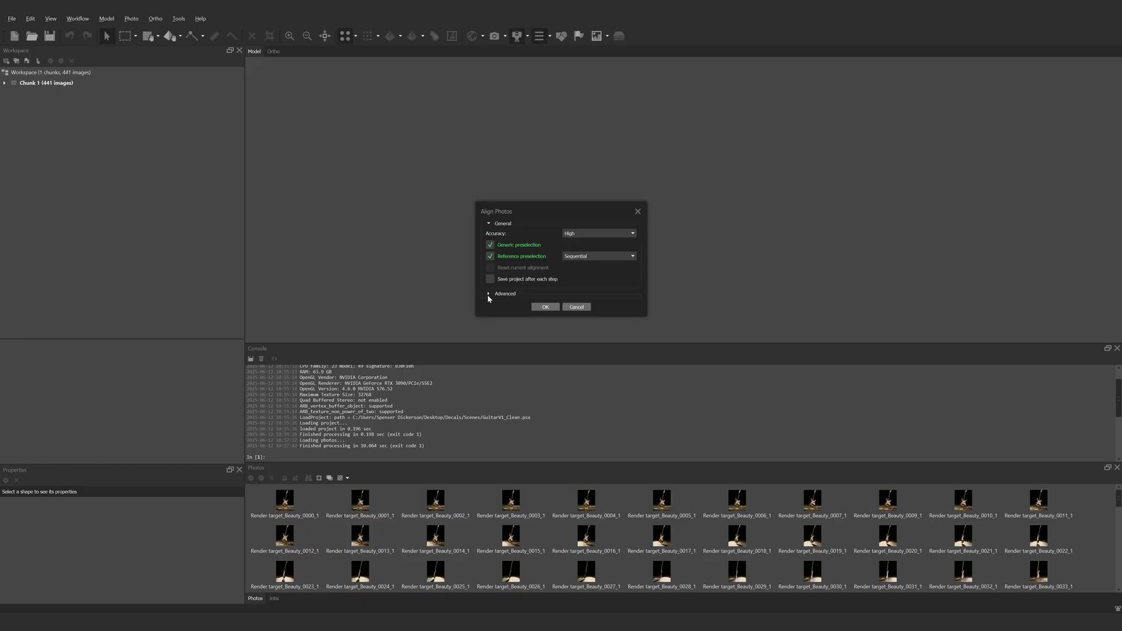
Step: Run the photo alignment with the key point and tie point limits at 0, and show the processing details
click(506, 293)
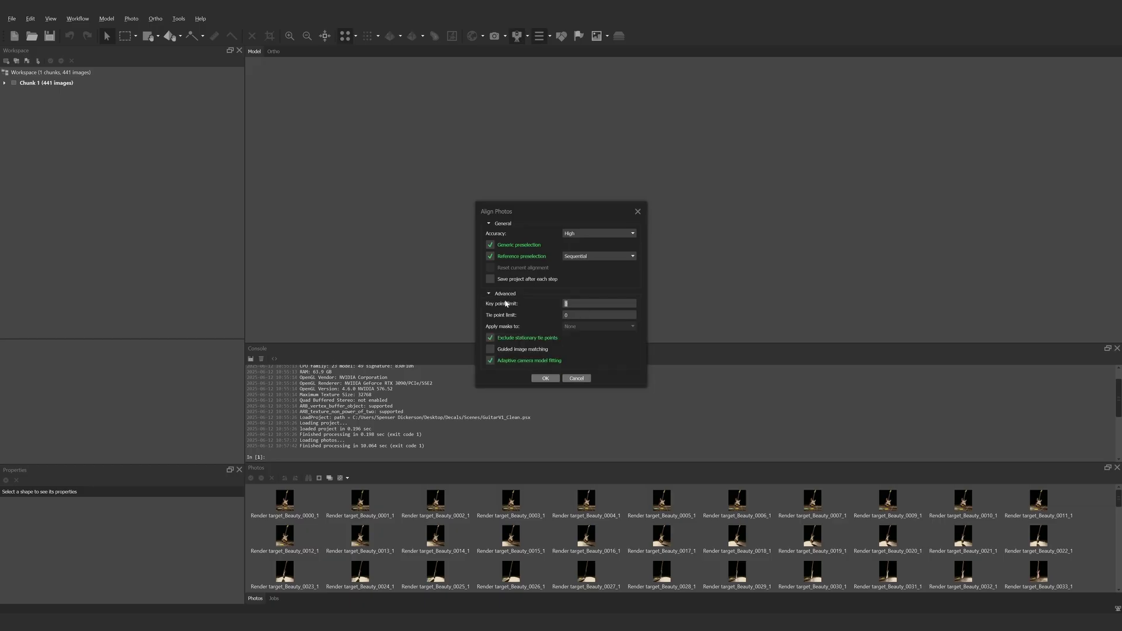
text(50,000)
key(Tab)
click(593, 255)
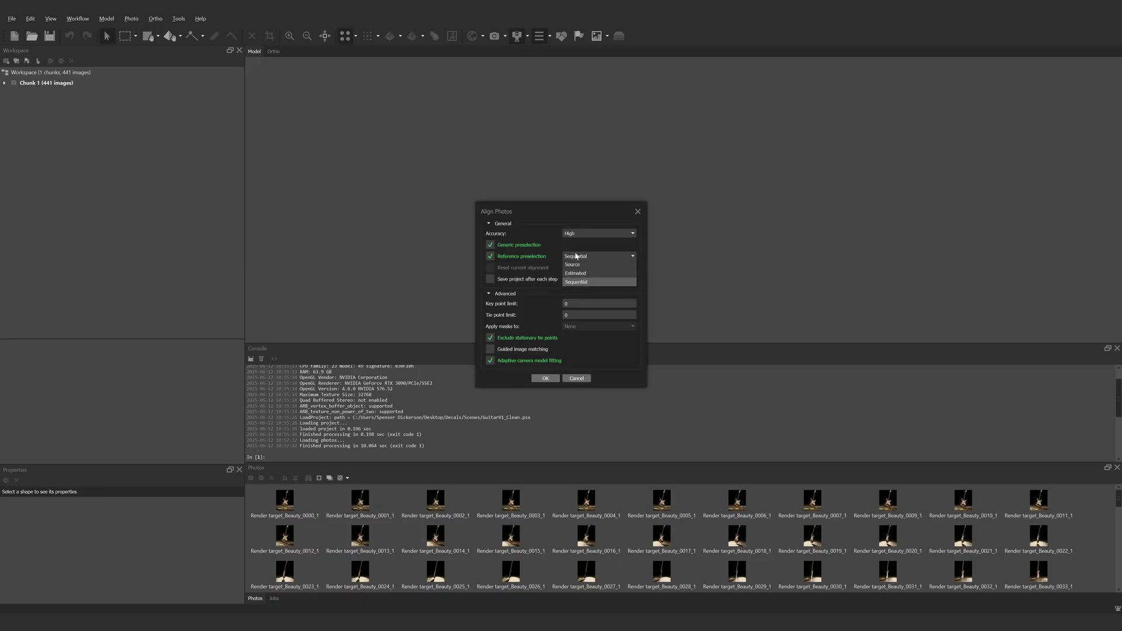
click(573, 256)
click(545, 378)
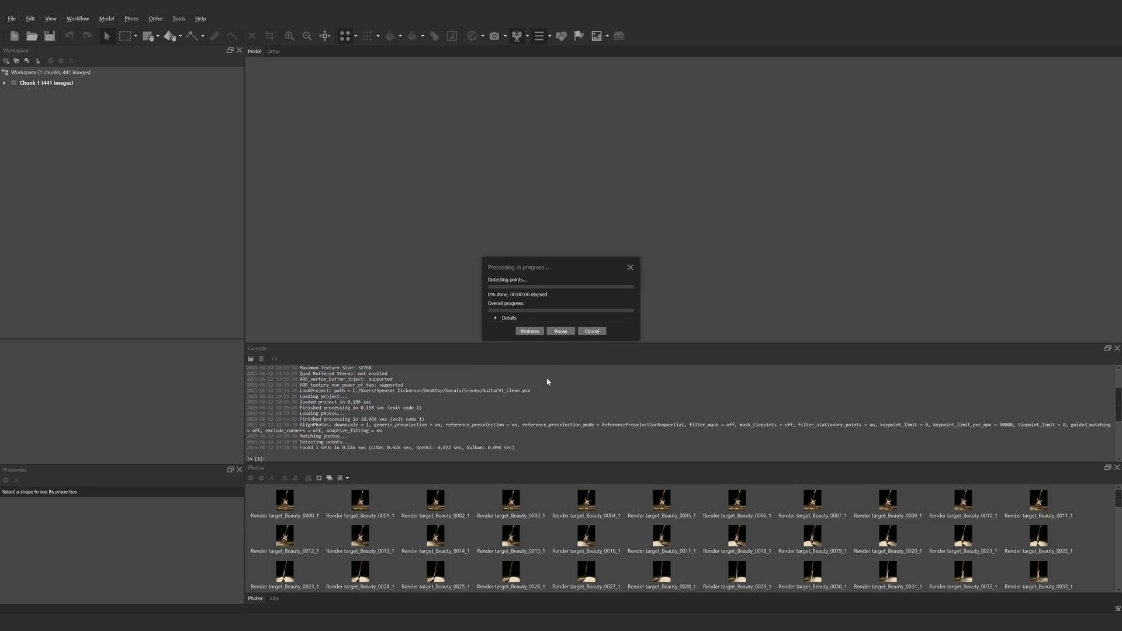
click(497, 318)
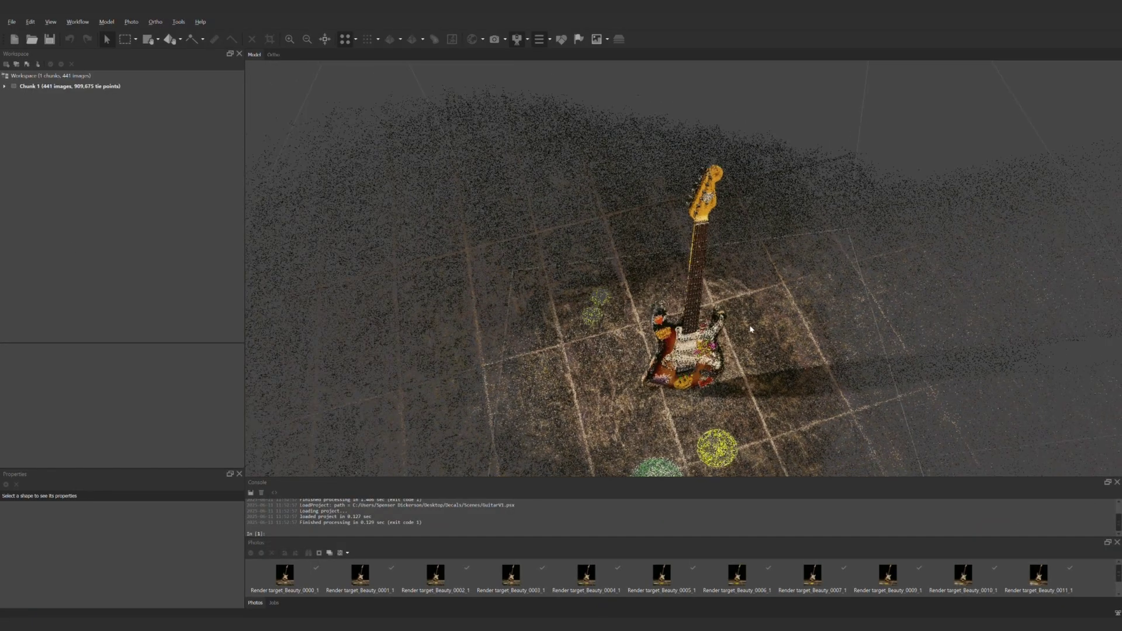
Step: Examine the guitar's aligned tie point cloud and open several source photos to check their points, returning to the 3D model view
drag(750, 322, 677, 309)
scroll(672, 315, down, 3)
double_click(360, 574)
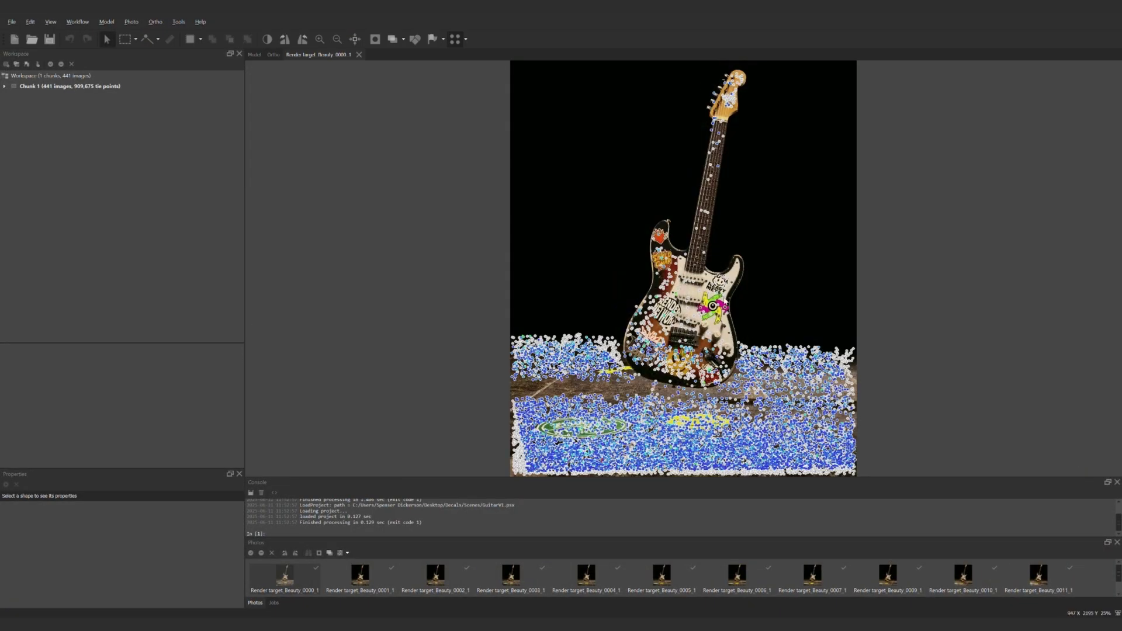
double_click(435, 574)
double_click(510, 574)
double_click(662, 574)
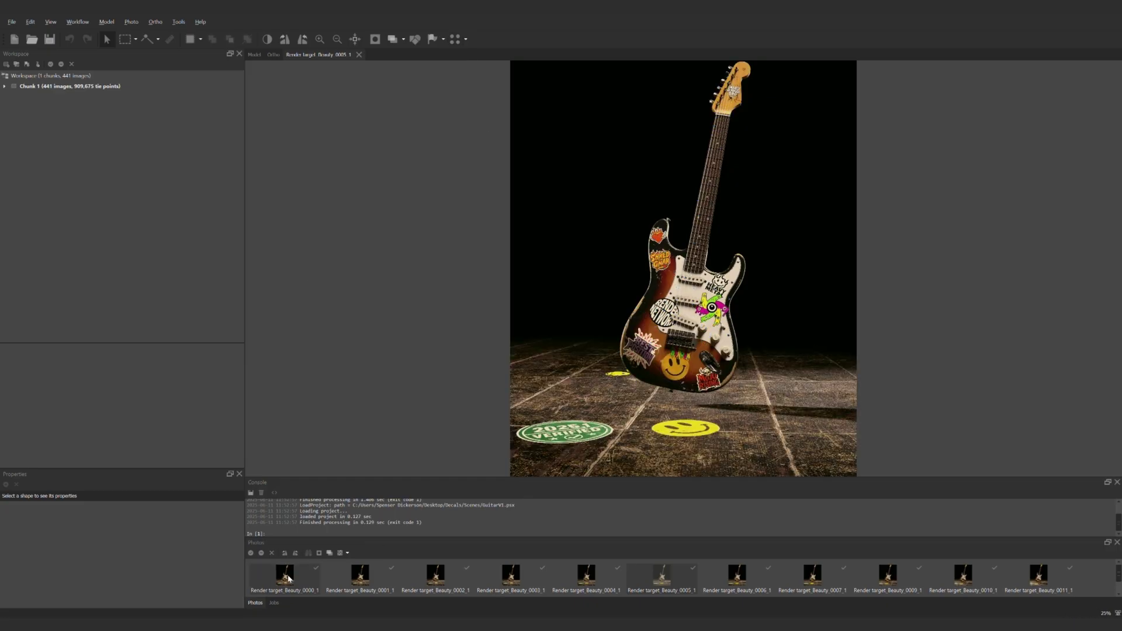
click(254, 55)
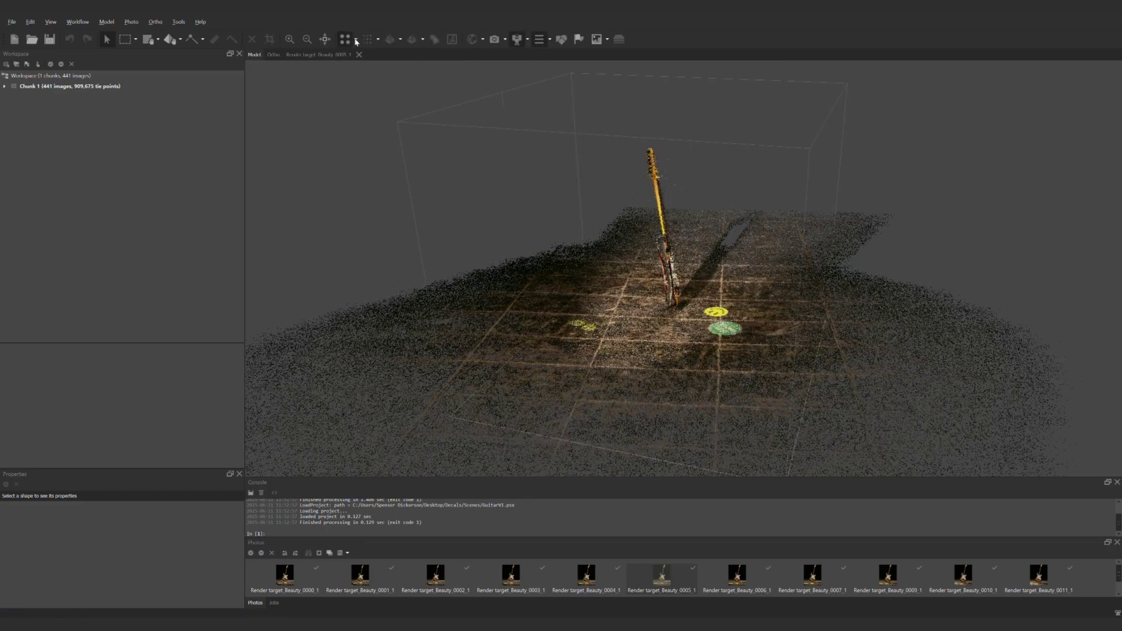
Step: Try another tie point display mode, return to the coloured points, and examine the guitar and floor cloud from several sides
click(355, 44)
click(368, 80)
drag(661, 317, 549, 206)
click(346, 40)
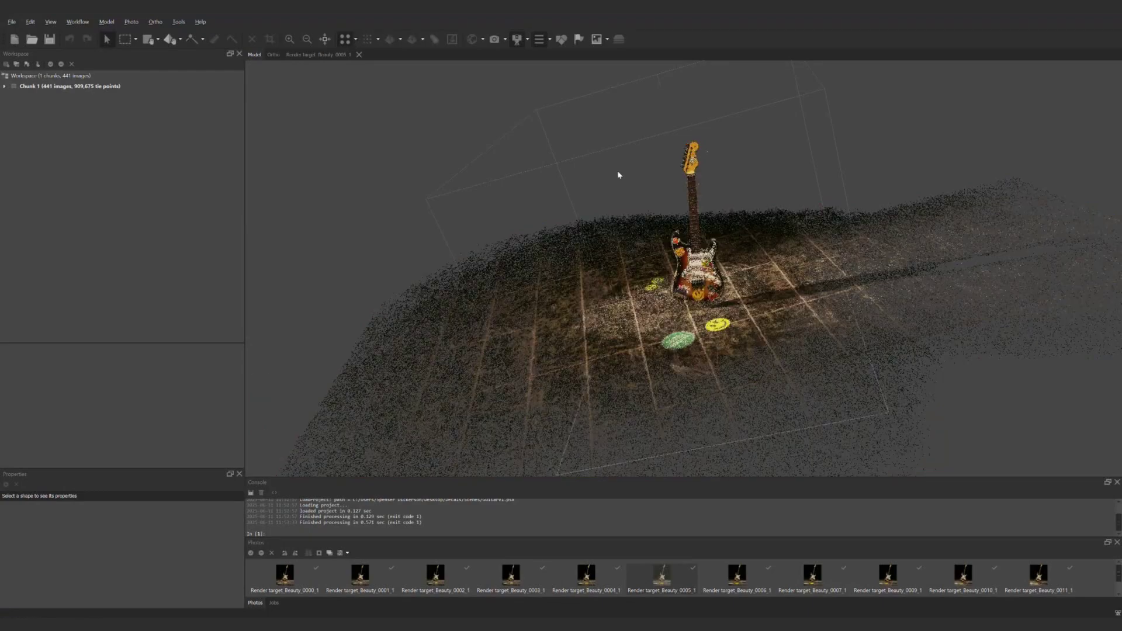
drag(678, 220, 698, 304)
scroll(698, 316, up, 3)
drag(695, 356, 648, 344)
scroll(672, 275, down, 3)
drag(672, 239, 727, 191)
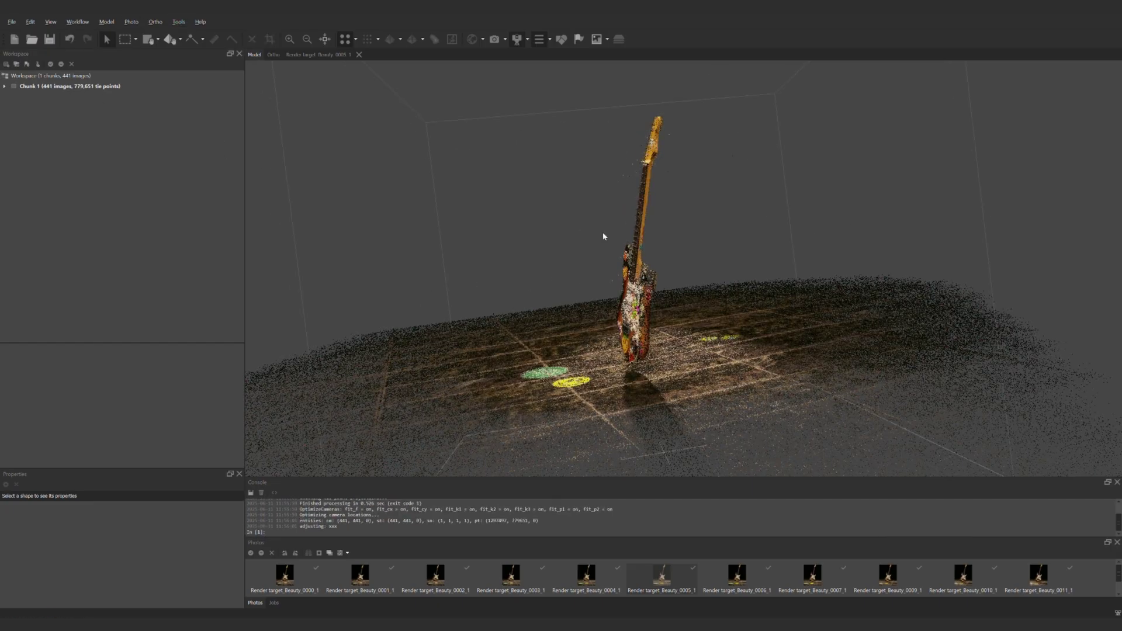
drag(792, 220, 668, 205)
drag(587, 275, 622, 269)
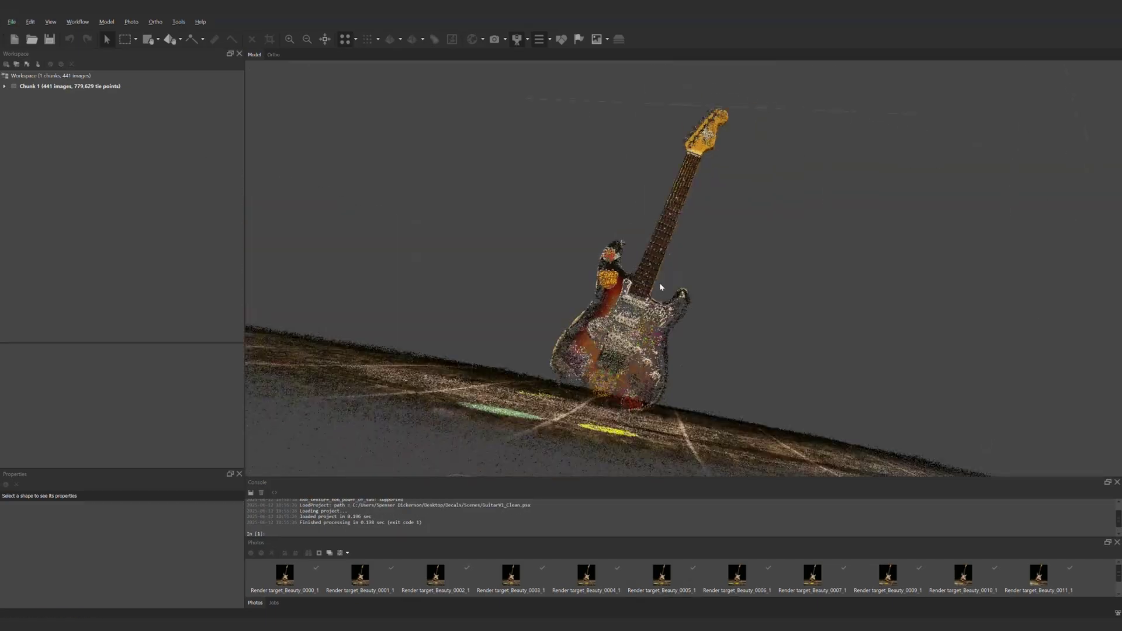
Step: Examine the cleaned guitar point cloud with the camera positions shown along the spiral path, and hide the cameras again
drag(660, 286, 665, 409)
scroll(664, 469, down, 4)
click(350, 42)
click(351, 43)
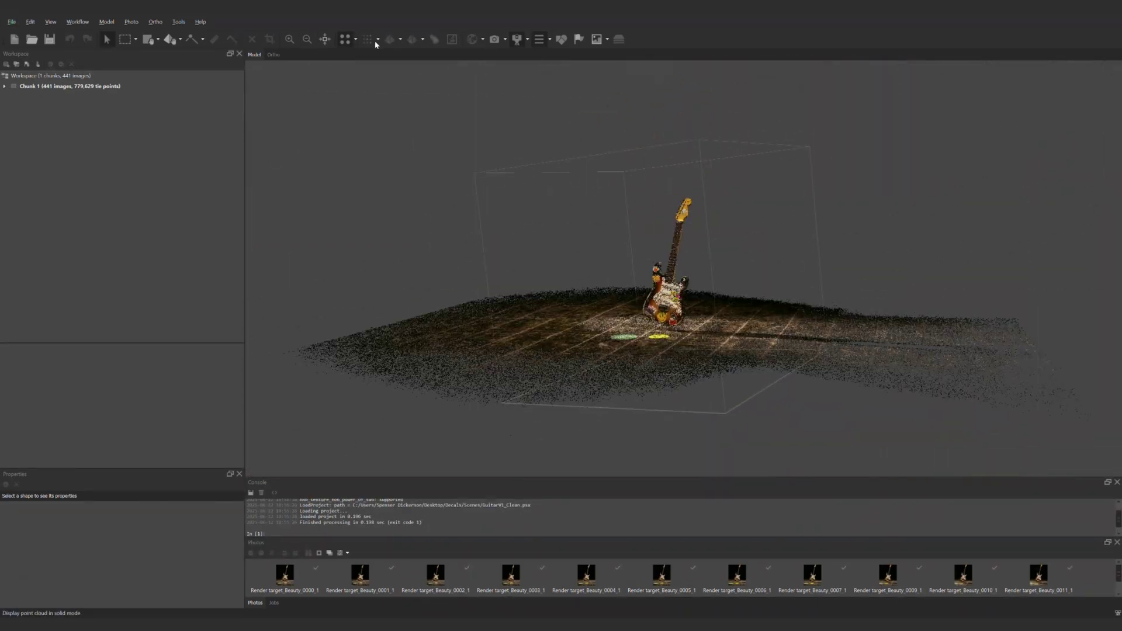
scroll(603, 170, up, 3)
click(495, 41)
scroll(634, 259, down, 3)
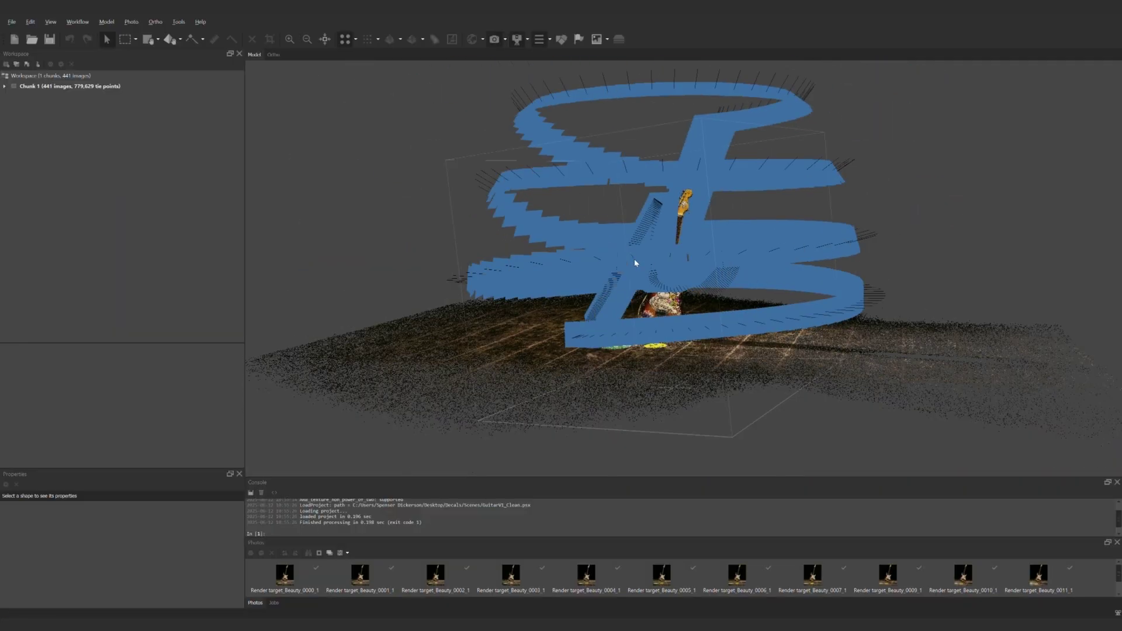
drag(635, 263, 688, 371)
drag(752, 267, 629, 188)
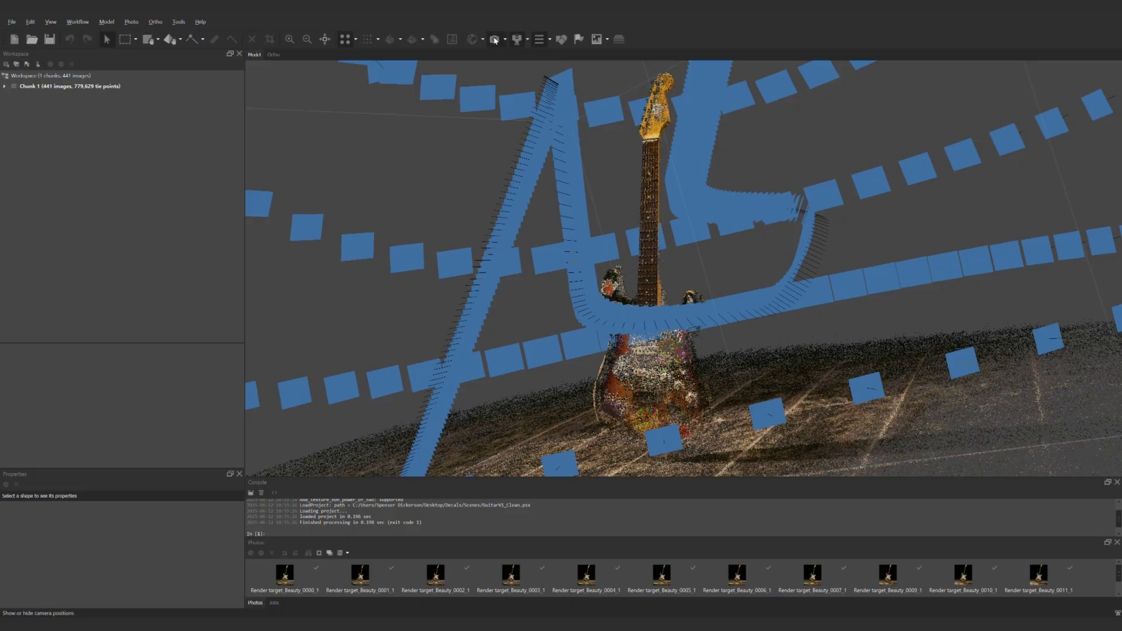
click(494, 40)
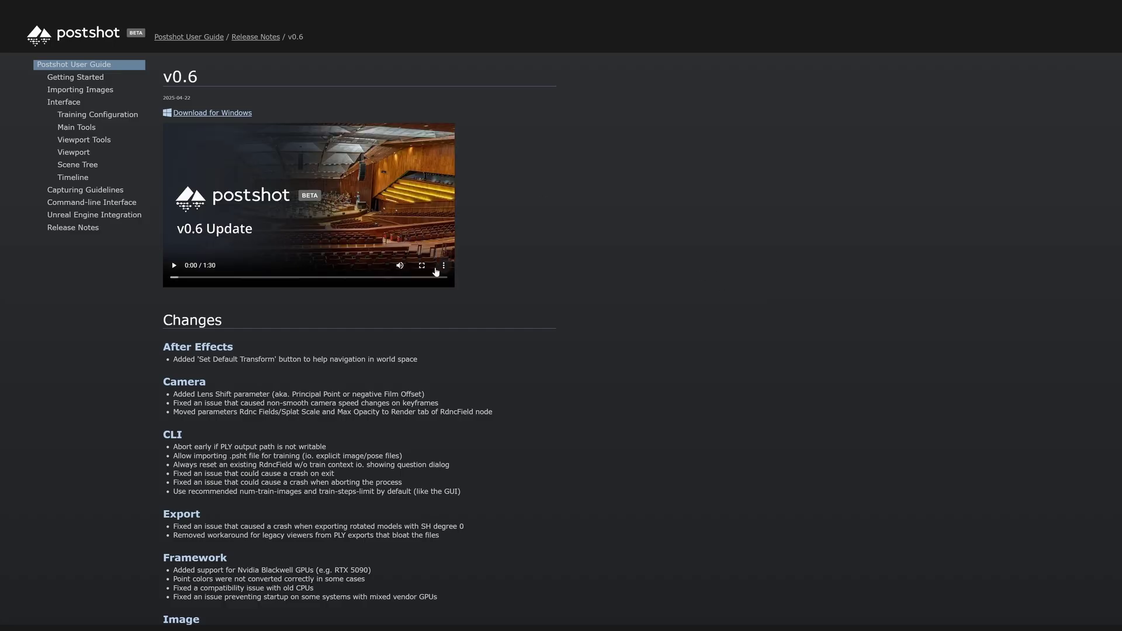
Step: Review the changes listed in the Postshot v0.6 release notes
scroll(261, 261, down, 12)
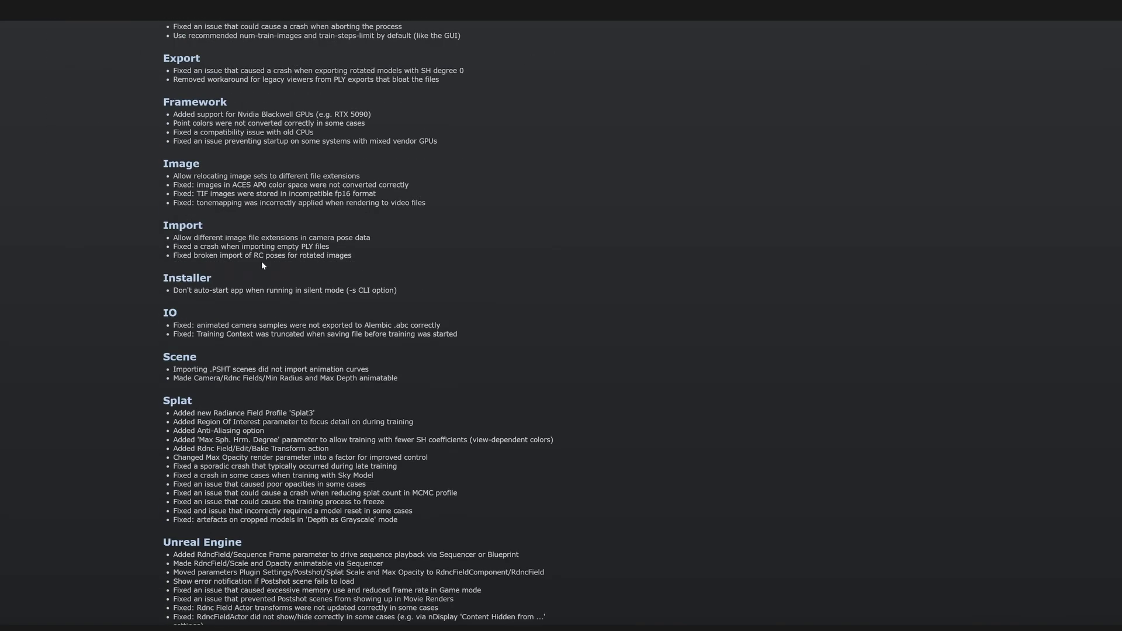
scroll(262, 264, up, 12)
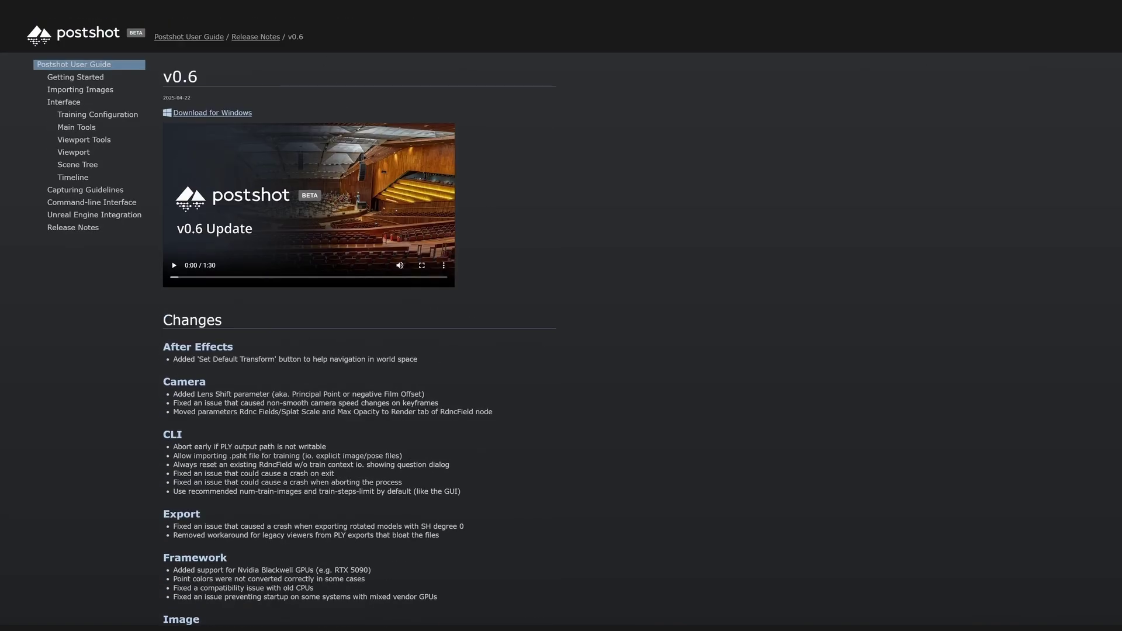
click(84, 79)
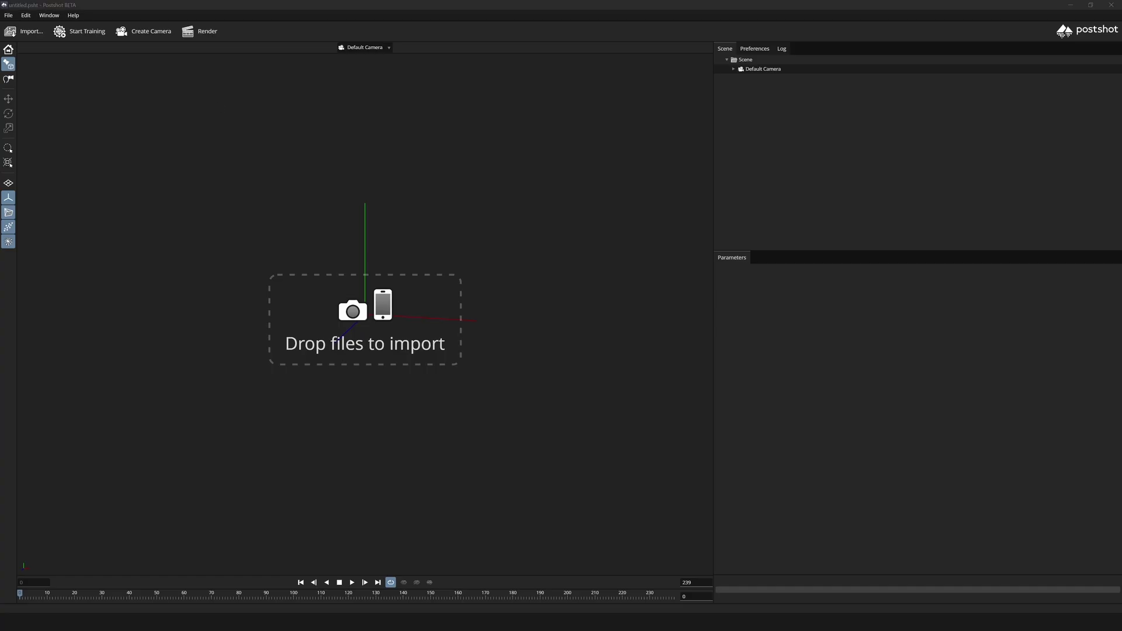
Step: Browse the rendered frames in the images subfolder of COLMAP DATA V1 CLEAN and return to the parent folder
drag(777, 561, 626, 218)
drag(780, 343, 670, 250)
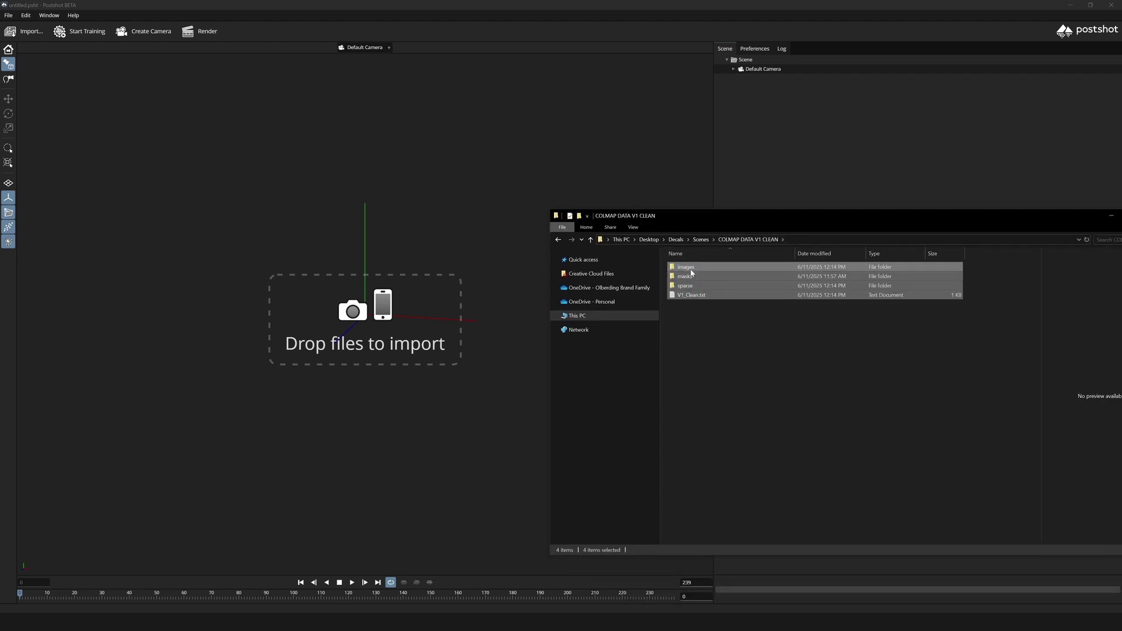
click(691, 270)
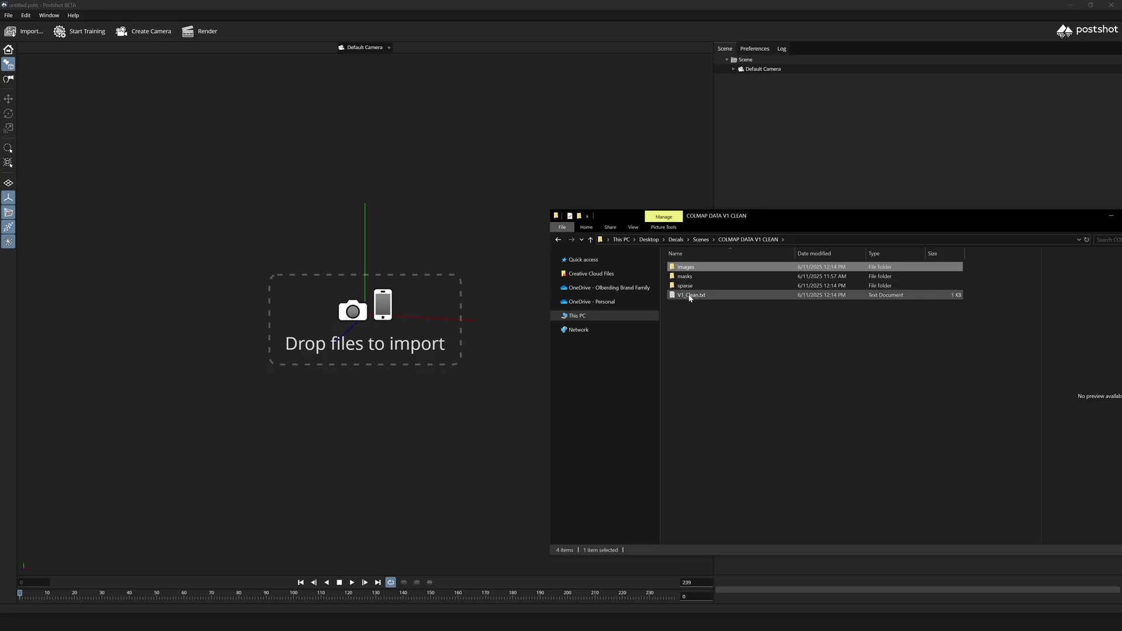
double_click(685, 267)
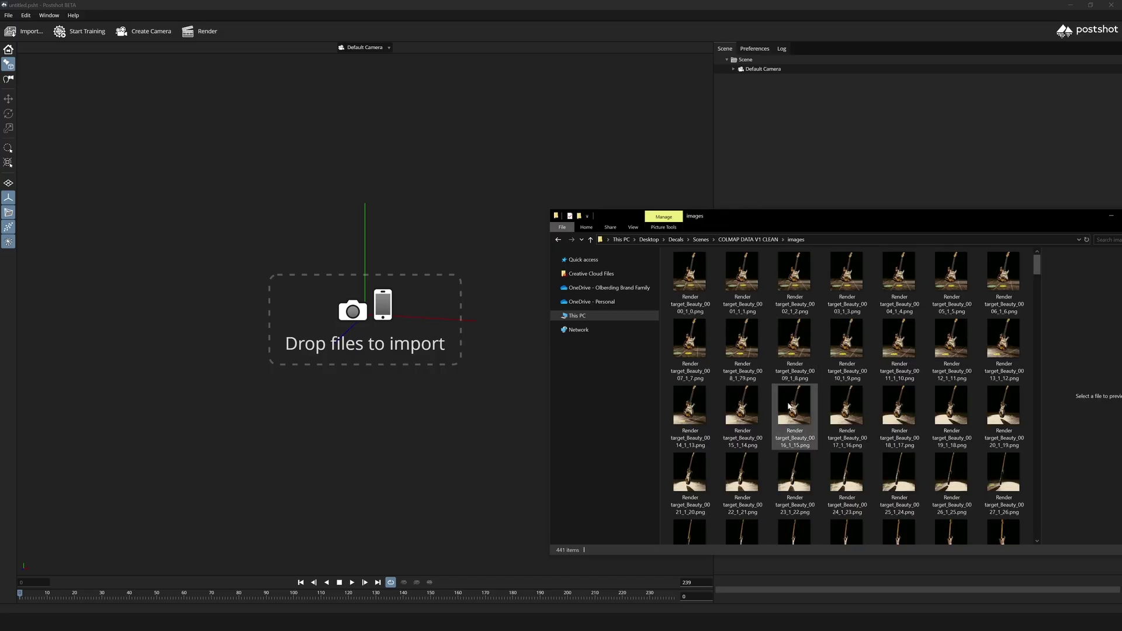
scroll(796, 400, down, 3)
scroll(801, 385, down, 3)
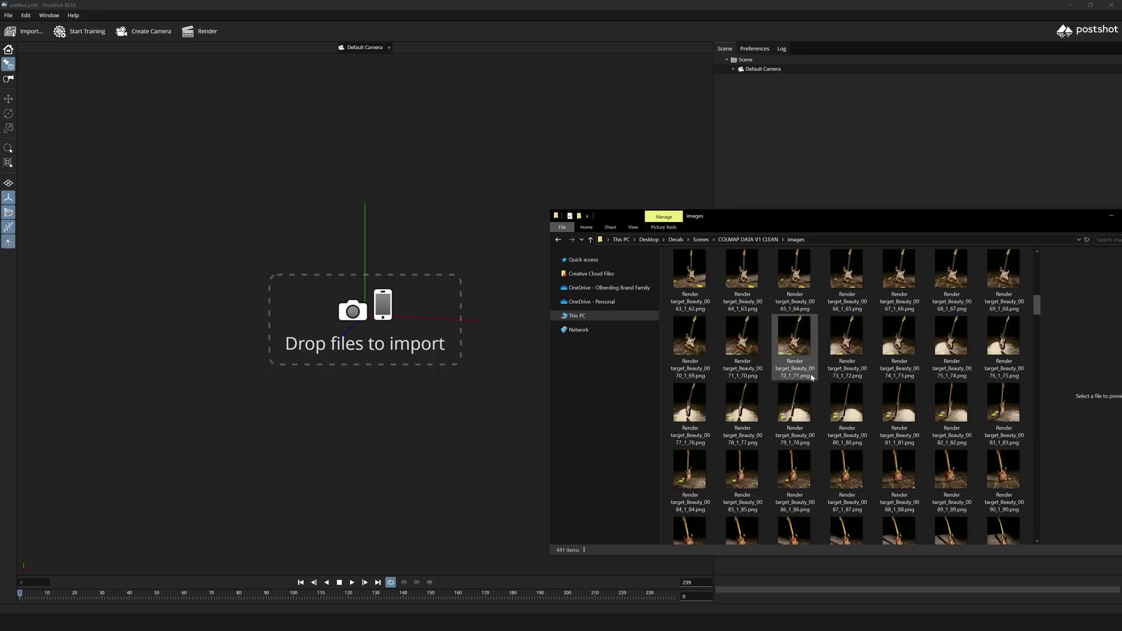
click(751, 239)
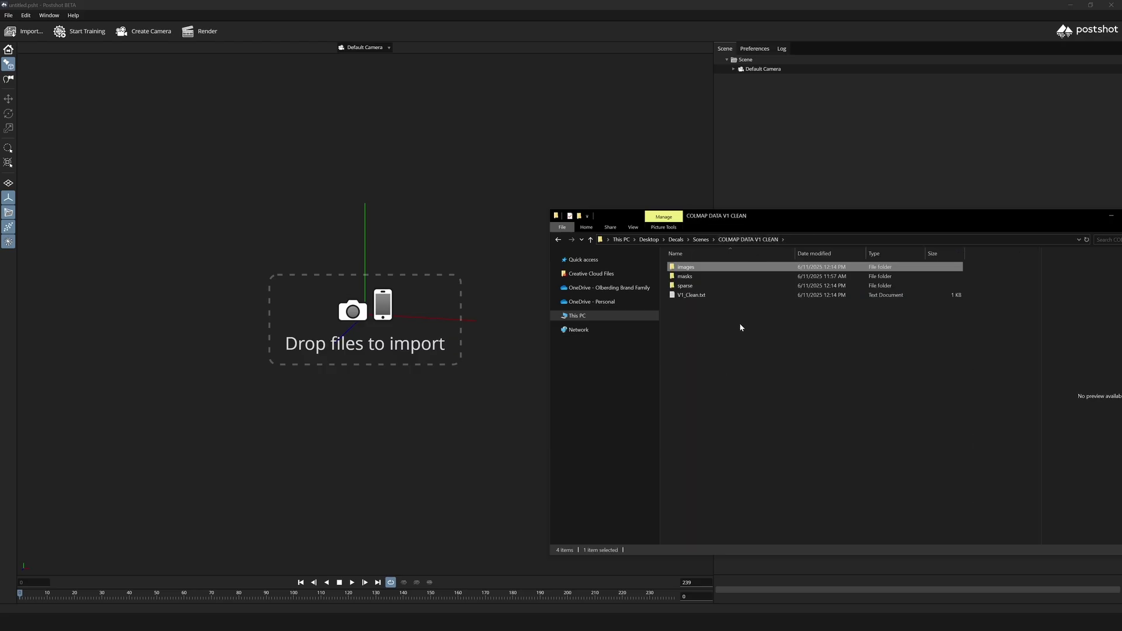
Step: Import the images, masks and sparse folders and V1_Clean.txt into Postshot with the Splat3 profile, and start training
drag(726, 319, 528, 387)
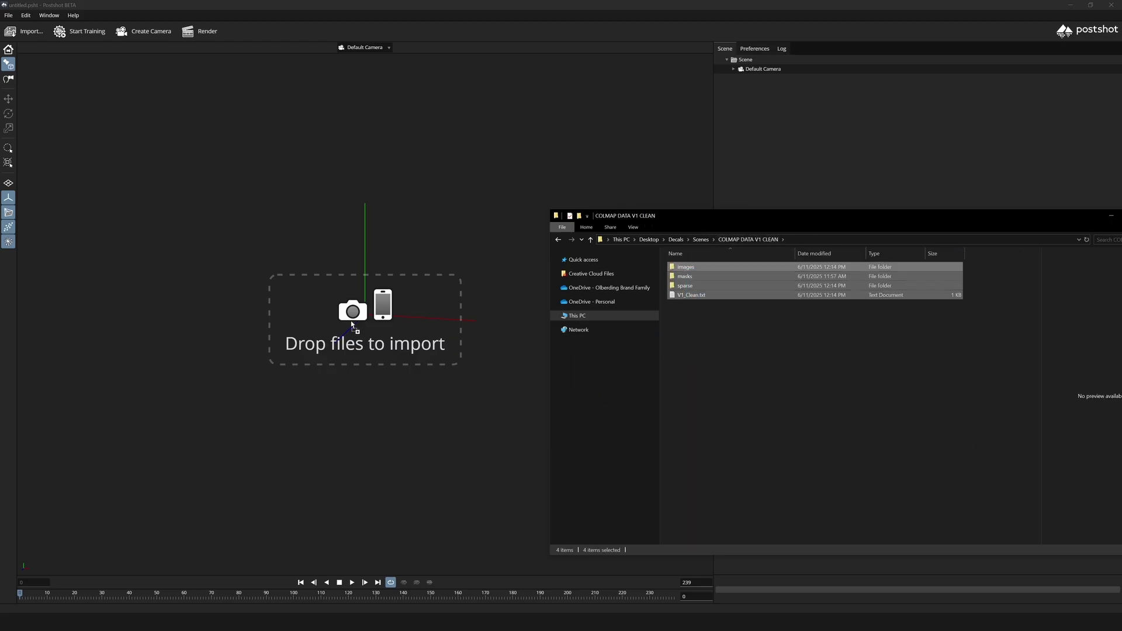
drag(349, 323, 349, 323)
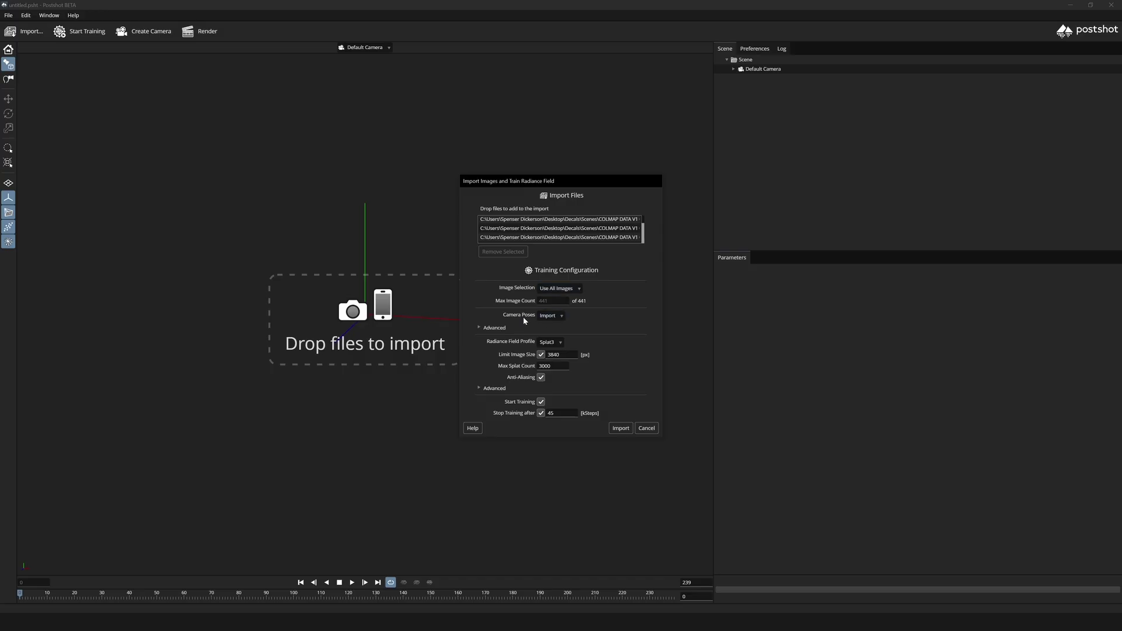
click(558, 344)
click(552, 355)
click(620, 428)
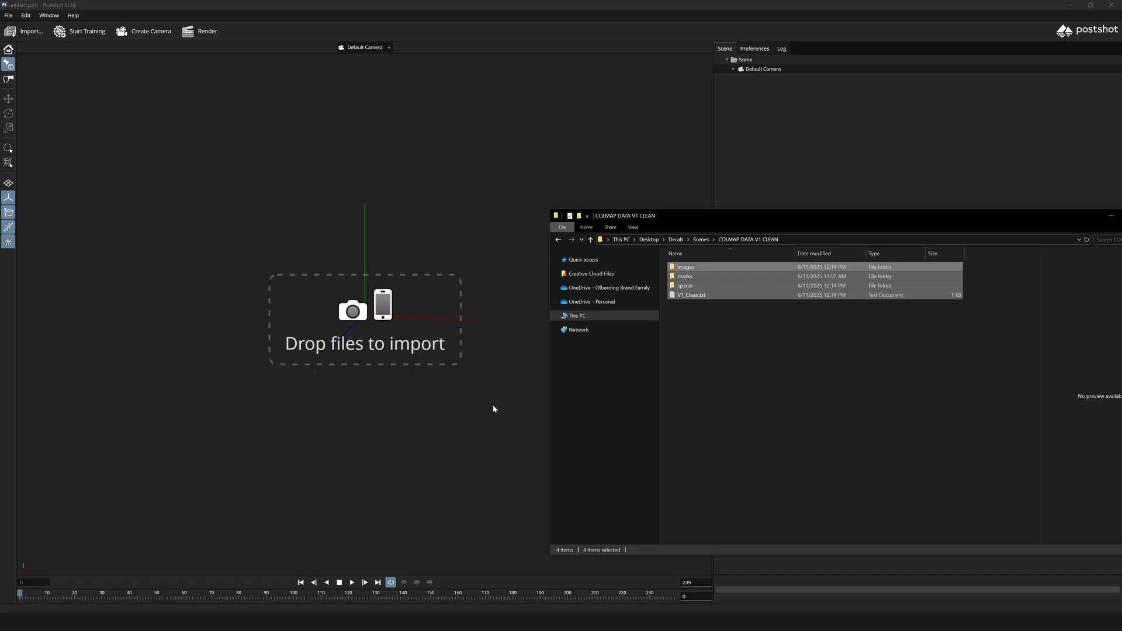
drag(493, 405, 492, 404)
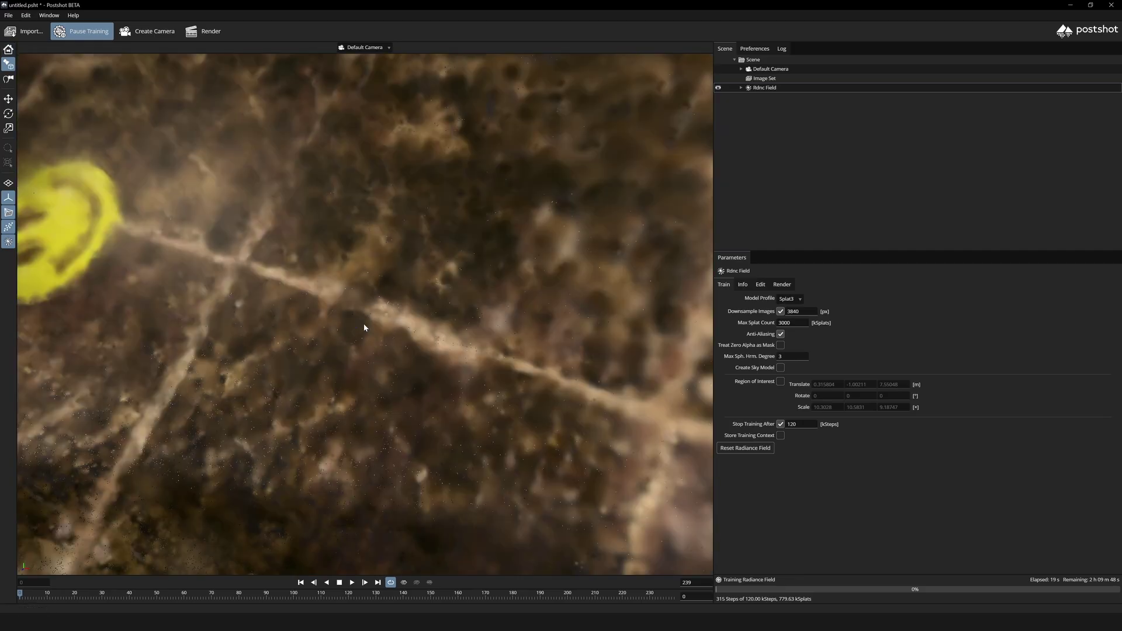
Step: Examine the training splat and its surrounding camera path from above and close to the guitar, and pause the training
scroll(363, 327, down, 10)
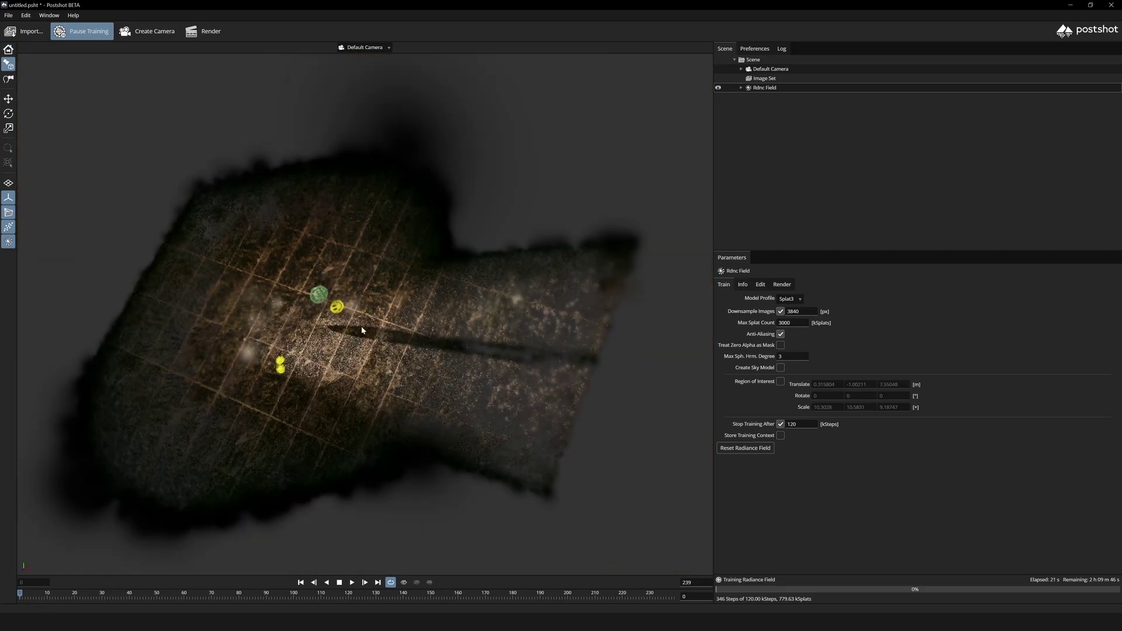
drag(361, 331, 357, 496)
scroll(382, 282, up, 6)
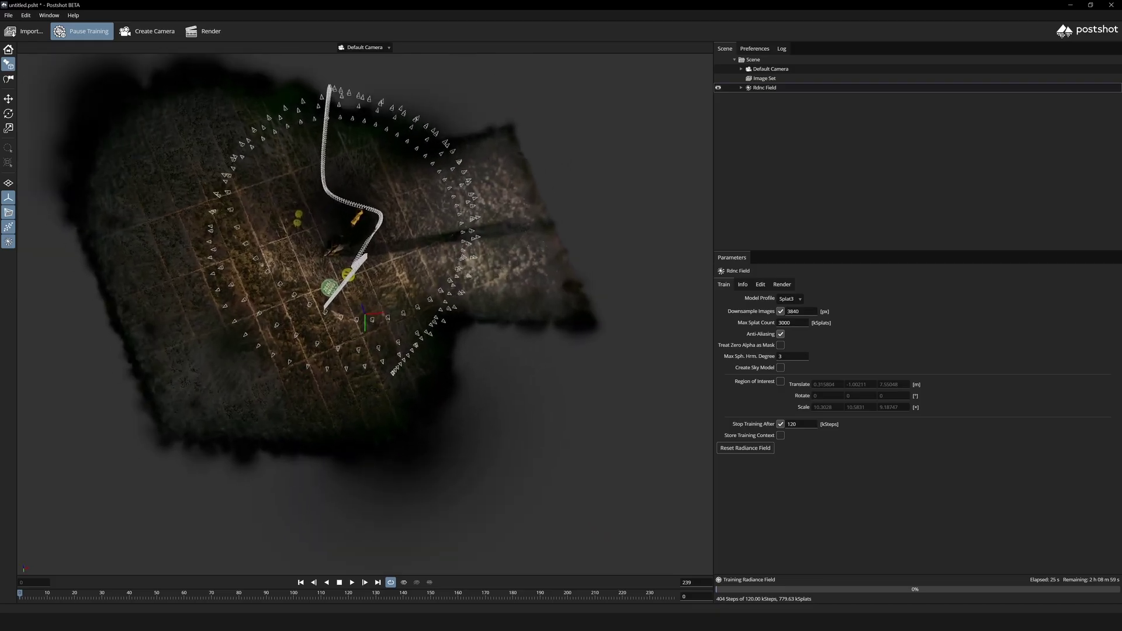
scroll(374, 315, up, 3)
drag(382, 374, 385, 286)
scroll(380, 292, up, 2)
middle_drag(514, 505, 411, 434)
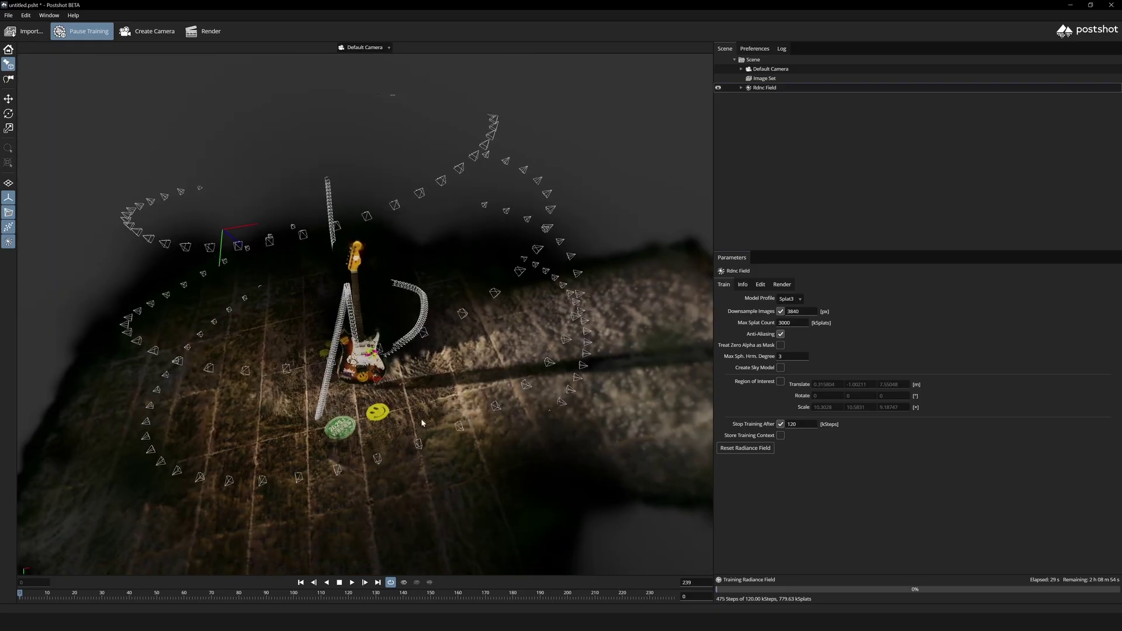
drag(412, 434, 88, 230)
scroll(272, 478, up, 4)
scroll(364, 314, up, 3)
click(80, 34)
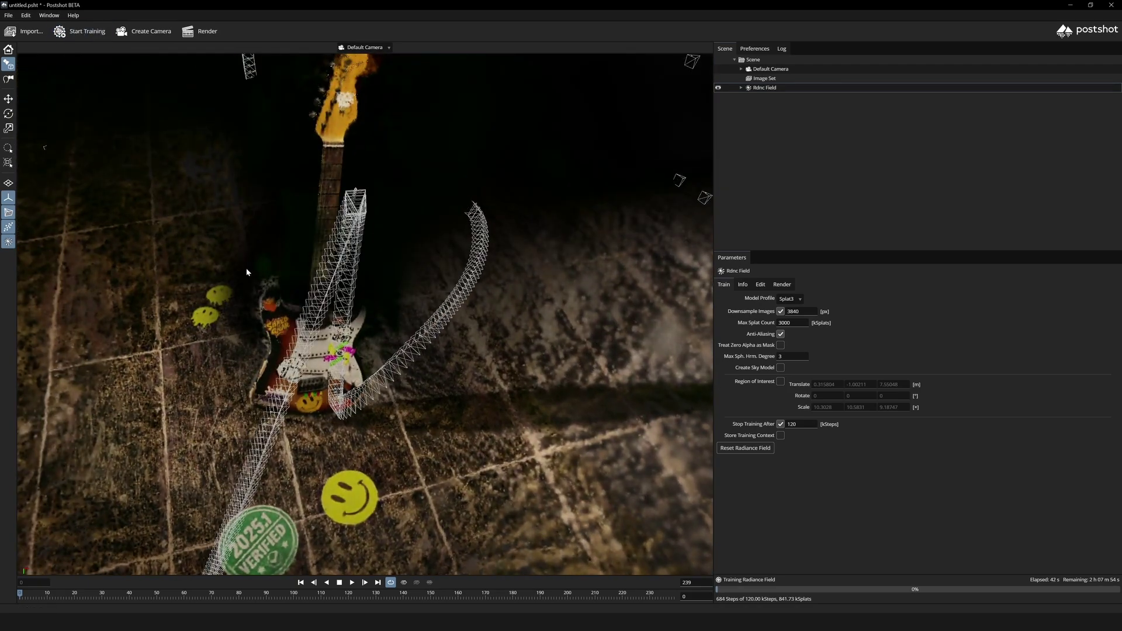
Step: Examine the guitar, its decals and the floor at different distances and angles in the splat view
drag(256, 267, 328, 304)
scroll(349, 340, down, 8)
scroll(380, 327, up, 6)
scroll(327, 298, up, 3)
scroll(292, 374, up, 5)
scroll(292, 374, down, 6)
drag(292, 374, 270, 501)
scroll(270, 501, up, 4)
scroll(269, 501, down, 5)
Step: Hide the cameras, the sparse point cloud and the axes in the viewport, and view the guitar at floor level
click(8, 212)
click(8, 227)
click(8, 197)
scroll(365, 314, down, 3)
drag(364, 314, 356, 286)
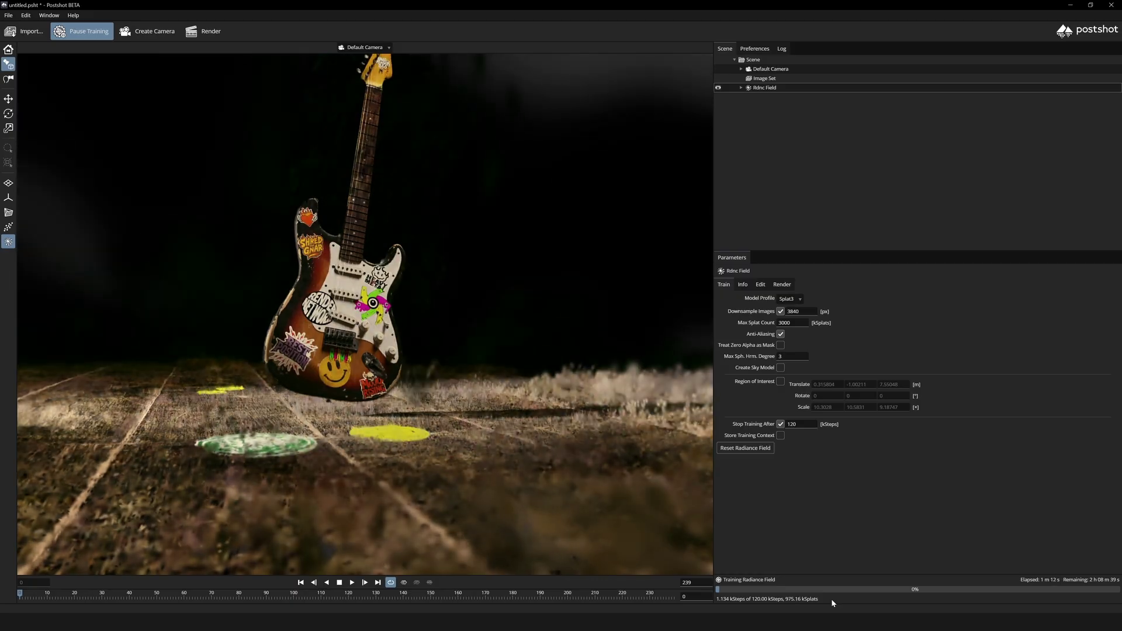
Step: With training paused, circle-select the dark floating splats beside the guitar, delete them, and resume training
click(81, 31)
click(8, 148)
click(581, 278)
key(Delete)
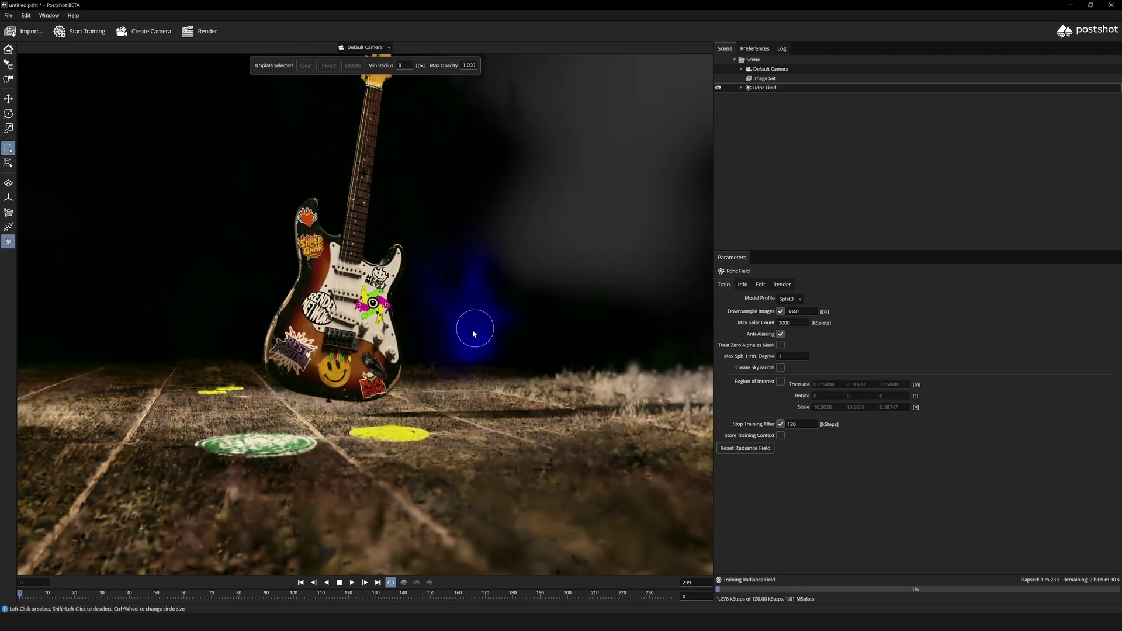
click(97, 33)
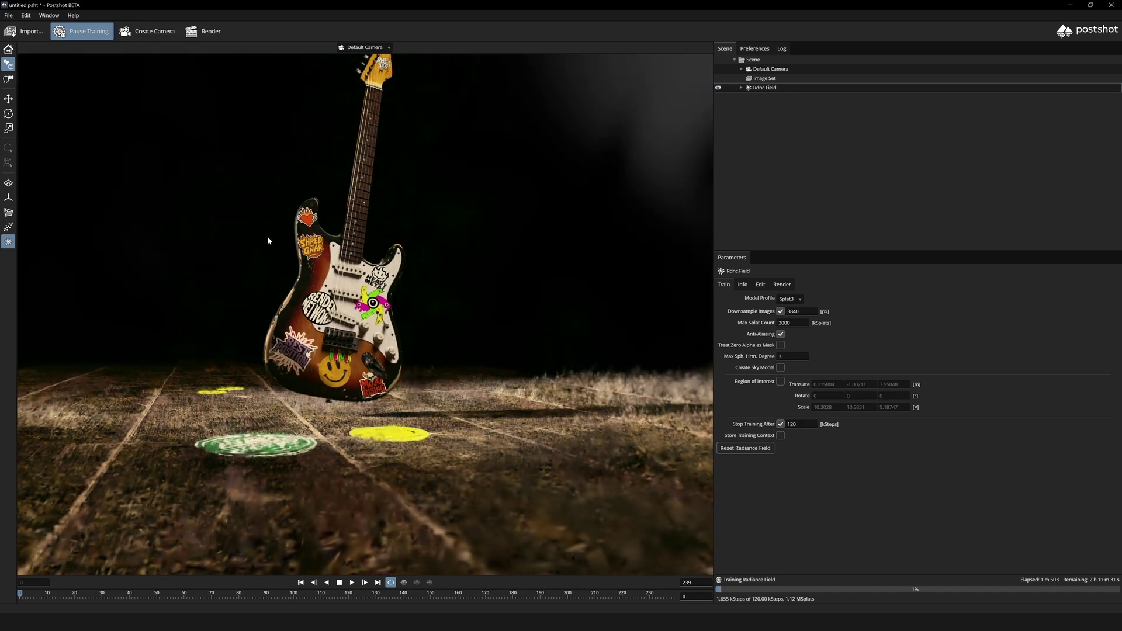
Step: Inspect the dark splat shell from outside, compare it with the sparse point cloud of the guitar, and show the splats again
drag(268, 236, 274, 176)
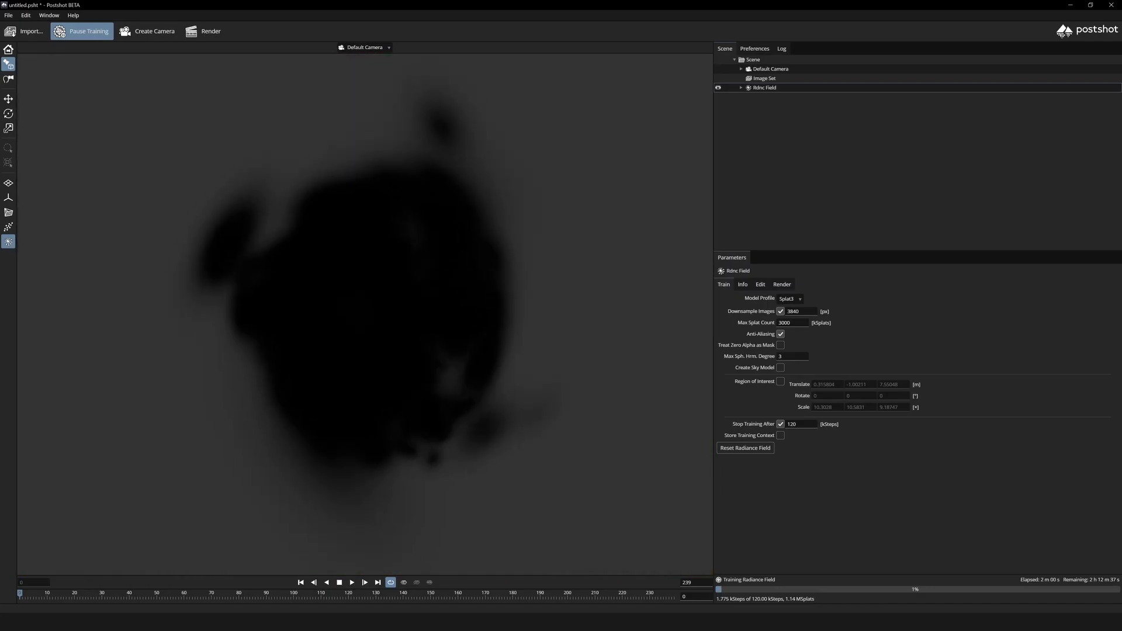
drag(350, 263, 453, 401)
scroll(351, 250, up, 6)
click(8, 227)
drag(351, 292, 395, 289)
scroll(367, 302, up, 6)
drag(366, 302, 374, 263)
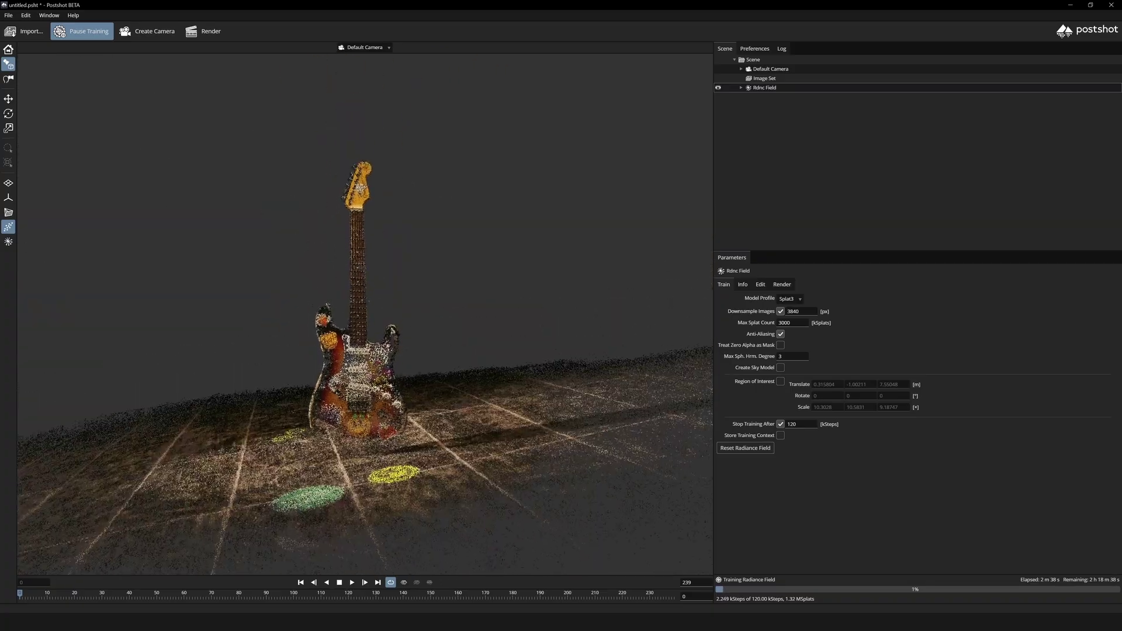
click(10, 242)
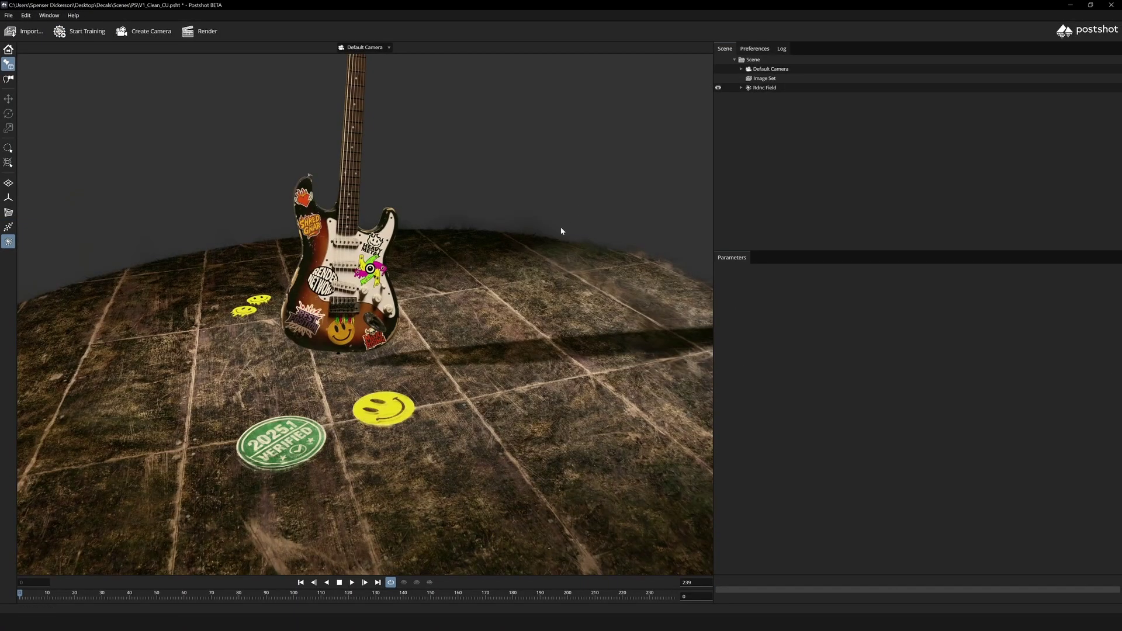
Step: Examine the trained V1_Clean_CU guitar splat, viewing the whole floor disc and the guitar's details up close
scroll(560, 227, down, 6)
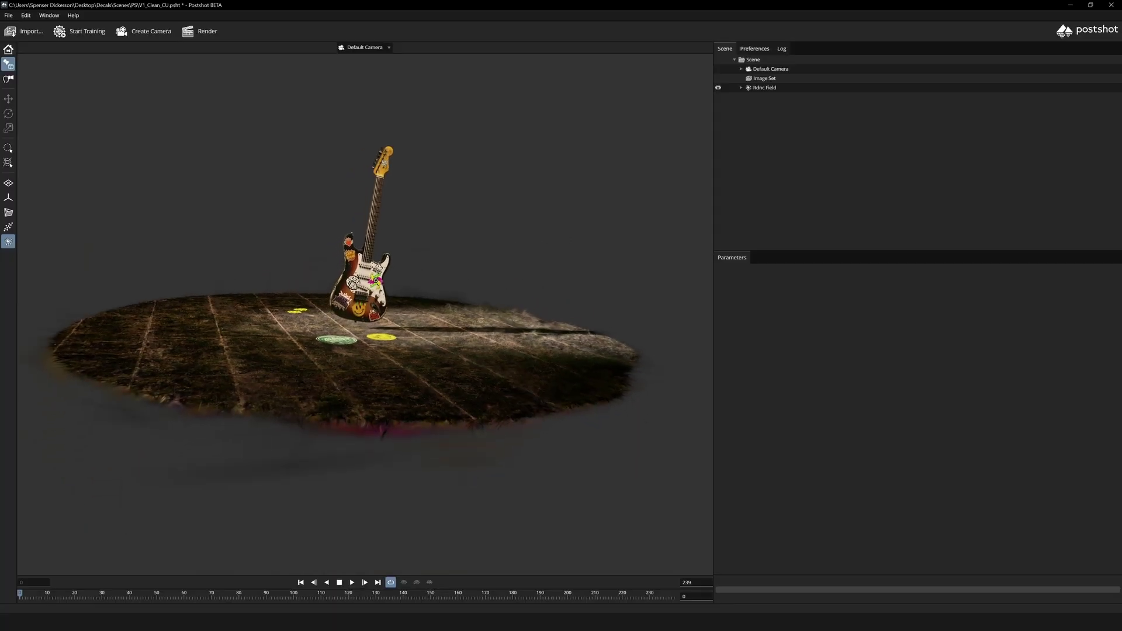
drag(472, 279, 478, 248)
scroll(462, 290, up, 2)
scroll(478, 295, up, 3)
scroll(365, 314, down, 3)
middle_drag(382, 248, 387, 296)
scroll(387, 296, up, 6)
drag(387, 296, 517, 336)
scroll(515, 356, down, 5)
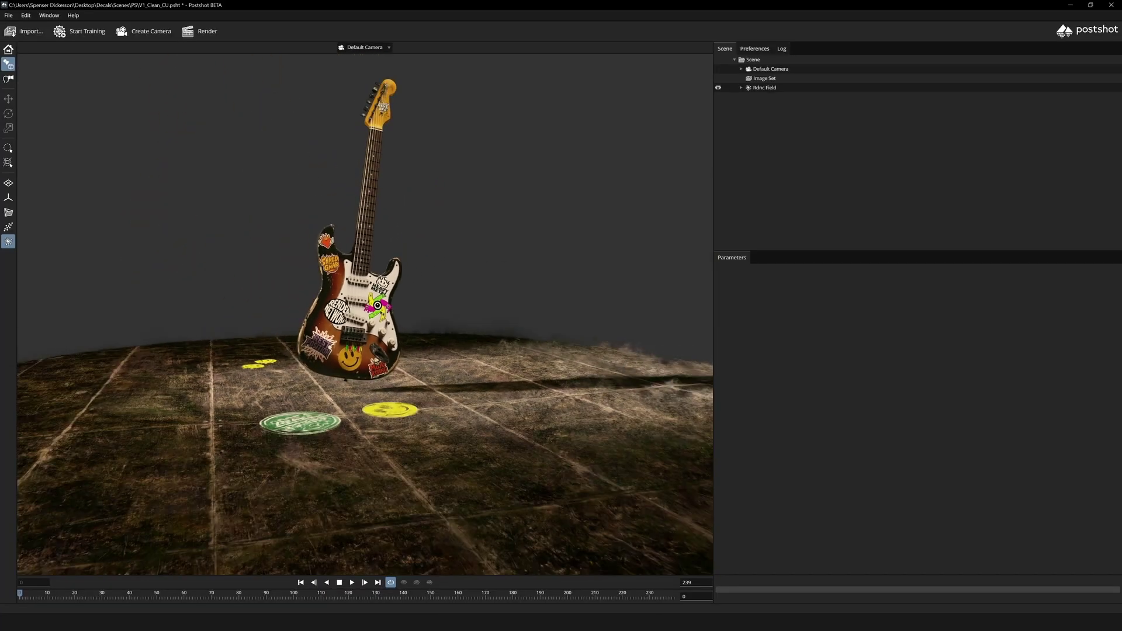
Step: Circle-select an area around the guitar, invert the selection, and delete the splats outside it
alt+drag(362, 231, 333, 350)
mouse_move(328, 236)
alt+mouse_down()
mouse_move(388, 370)
mouse_move(365, 344)
mouse_move(357, 367)
mouse_move(374, 246)
mouse_move(410, 215)
mouse_move(385, 344)
mouse_move(396, 341)
mouse_move(383, 281)
alt+mouse_up()
scroll(388, 371, down, 3)
click(362, 352)
click(335, 66)
key(Delete)
Step: Select the floor splats below the guitar with a large selection circle and delete them
scroll(390, 225, up, 3)
scroll(391, 313, up, 3)
mouse_move(514, 502)
mouse_down()
mouse_move(386, 521)
mouse_move(230, 505)
mouse_up()
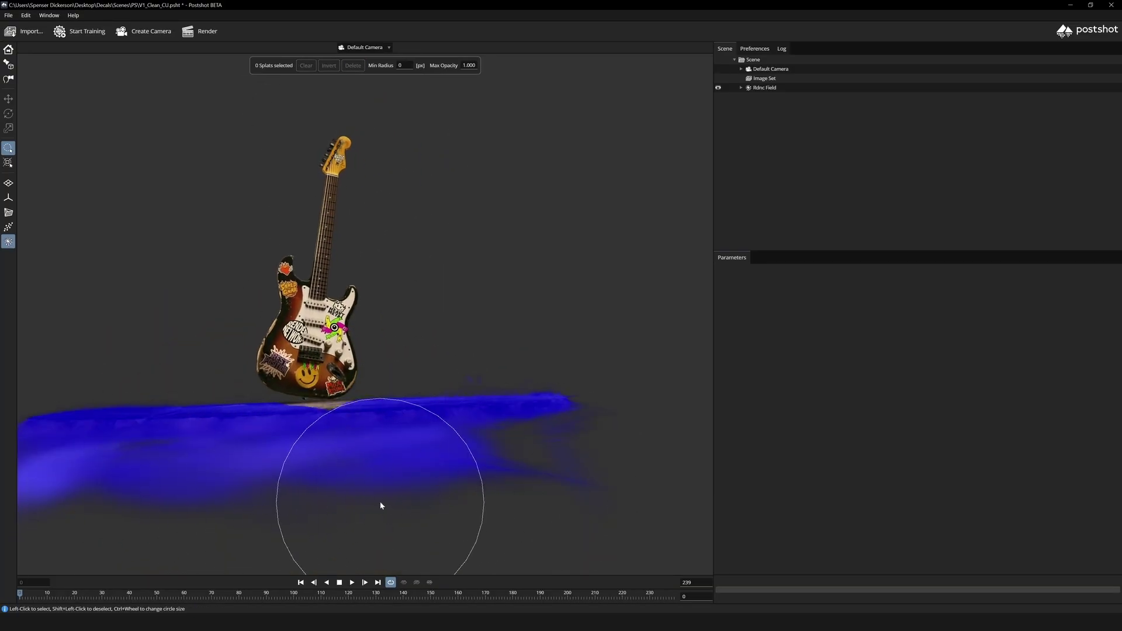
drag(379, 506, 576, 485)
key(Delete)
Step: Delete the remaining floor patch directly under the guitar body, clear the leftover selection, and inspect the isolated guitar
scroll(331, 425, up, 3)
mouse_move(334, 427)
alt+mouse_down()
mouse_move(330, 447)
mouse_move(365, 470)
alt+mouse_up()
ctrl+scroll(126, 441, down, 3)
click(345, 443)
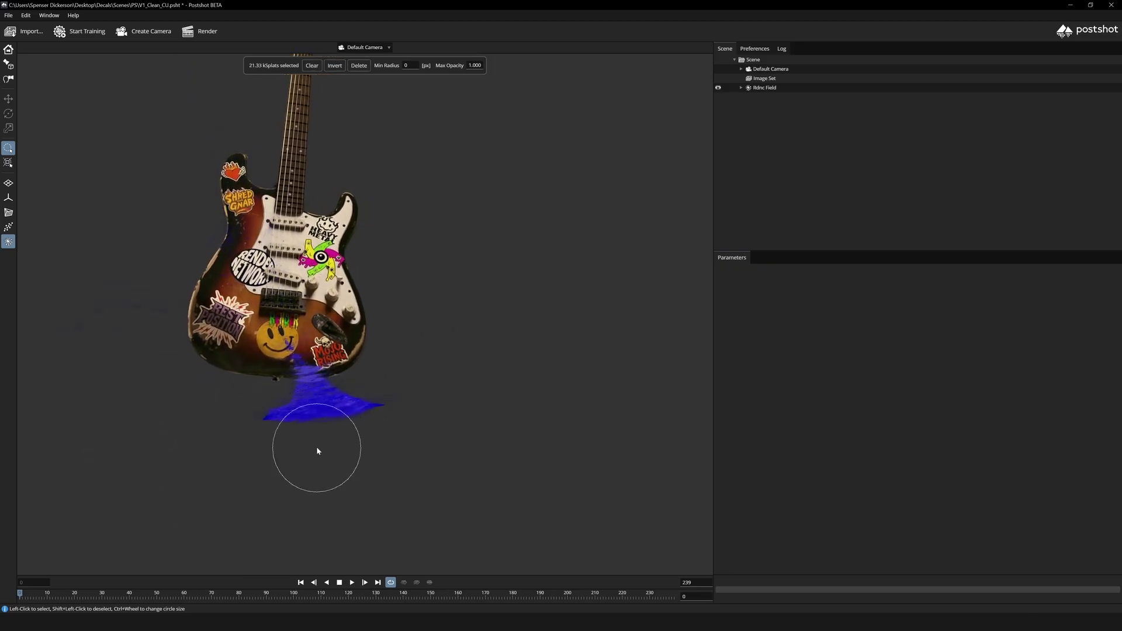
alt+drag(307, 426, 236, 514)
key(Delete)
scroll(380, 370, down, 3)
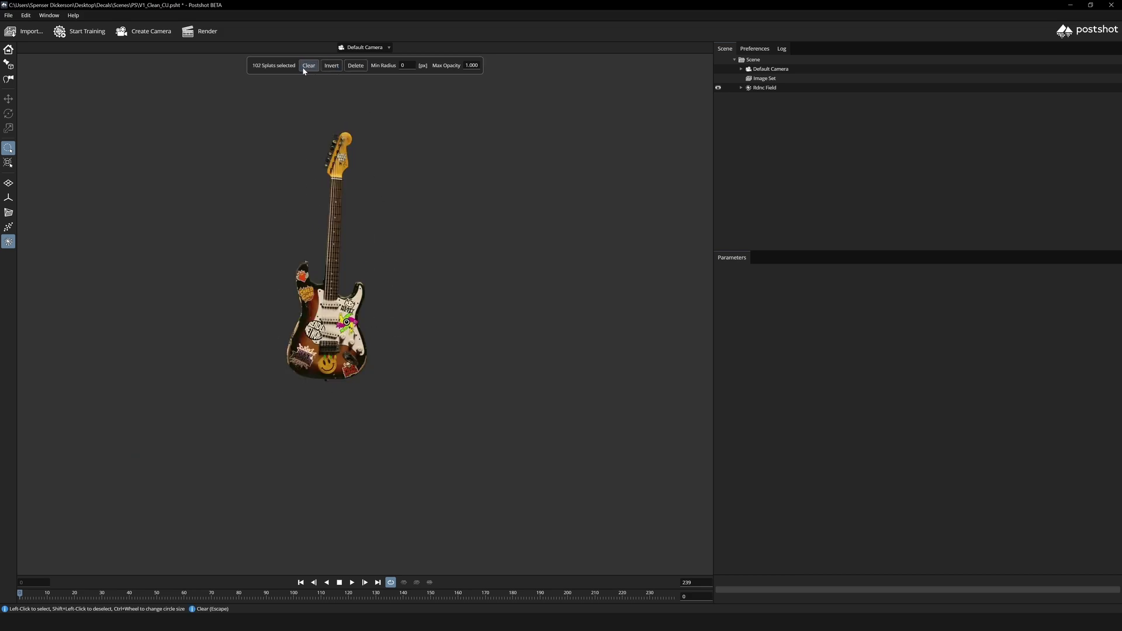
alt+drag(374, 193, 376, 68)
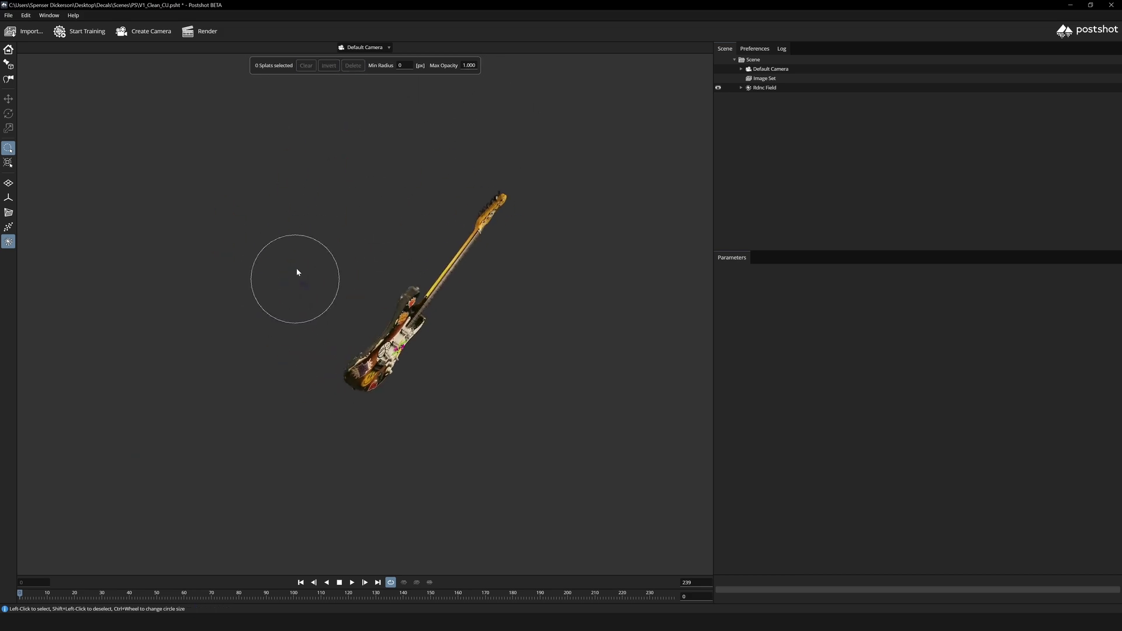
Step: Display the training camera positions around the isolated guitar and view them from a new angle
click(8, 227)
click(4, 215)
alt+drag(288, 313, 46, 79)
Step: Open the scene V1_All.psht and view the guitar within its full surroundings
click(25, 43)
click(555, 321)
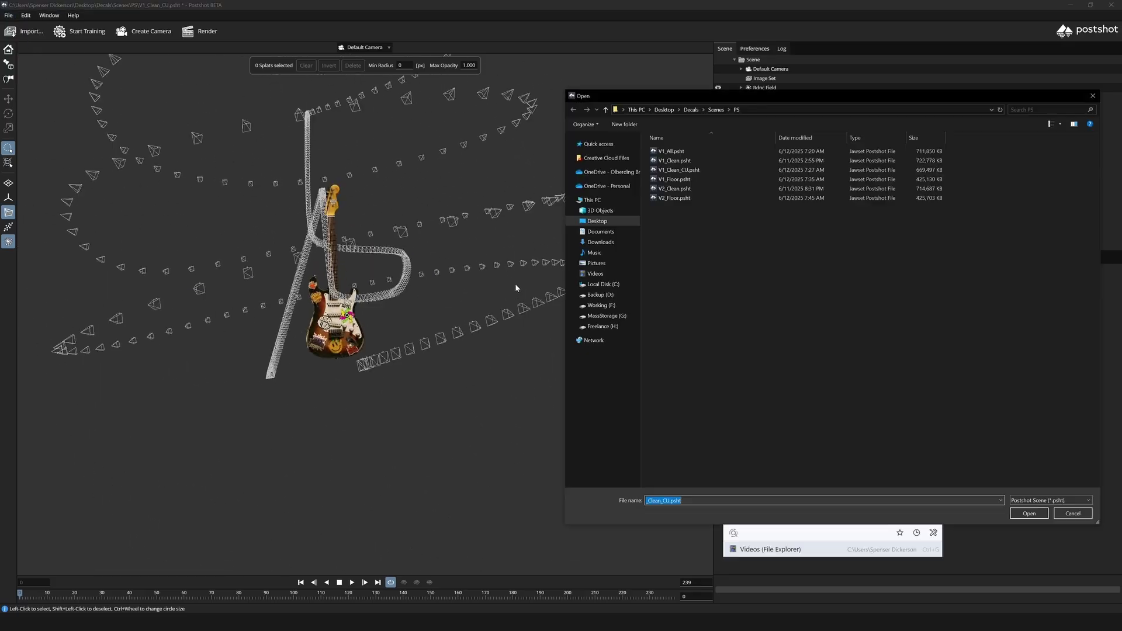
double_click(695, 153)
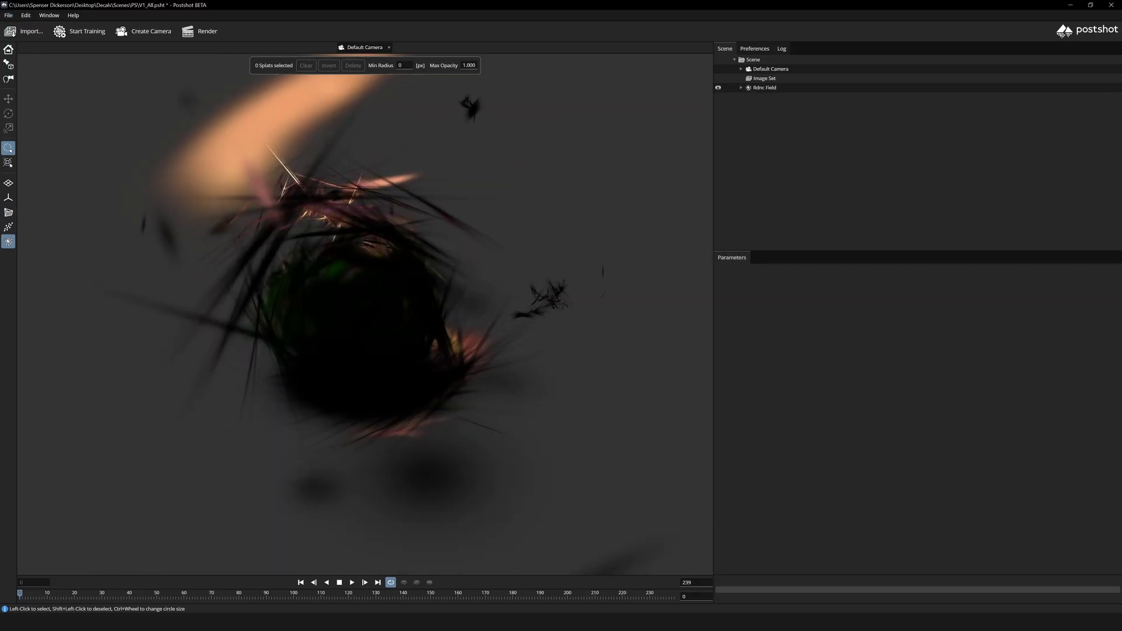
alt+drag(281, 275, 356, 313)
alt+drag(321, 360, 330, 430)
alt+right_drag(330, 431, 374, 430)
scroll(388, 339, up, 5)
alt+drag(389, 350, 316, 362)
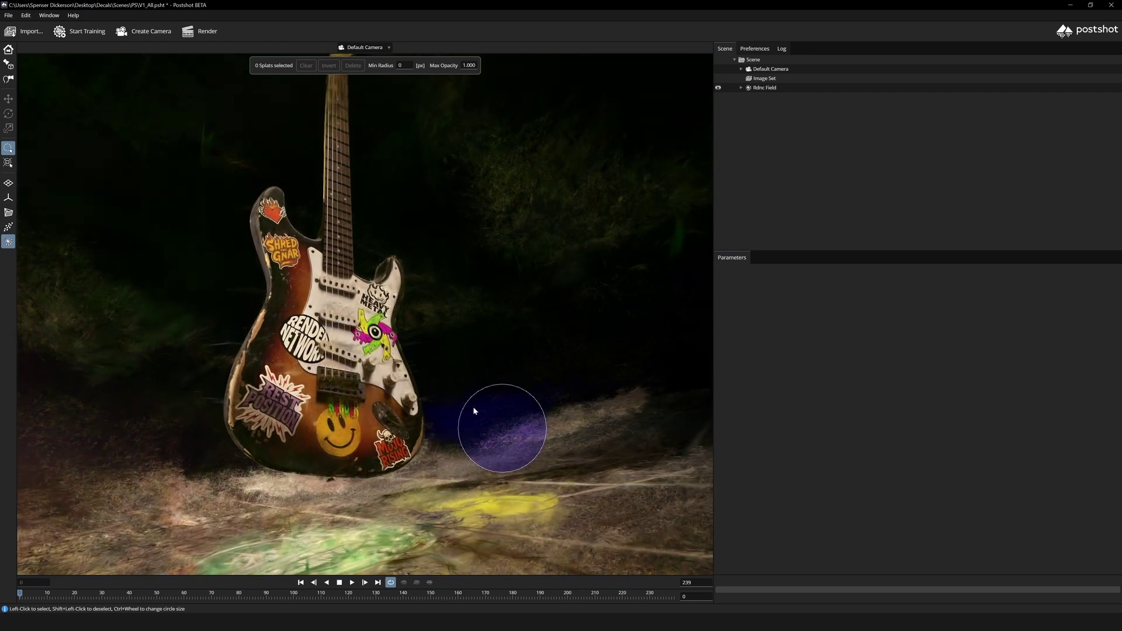
Step: Circle-select background and floor splats on both sides of the guitar in the V1_All scene, checking them from different angles
drag(570, 222, 551, 170)
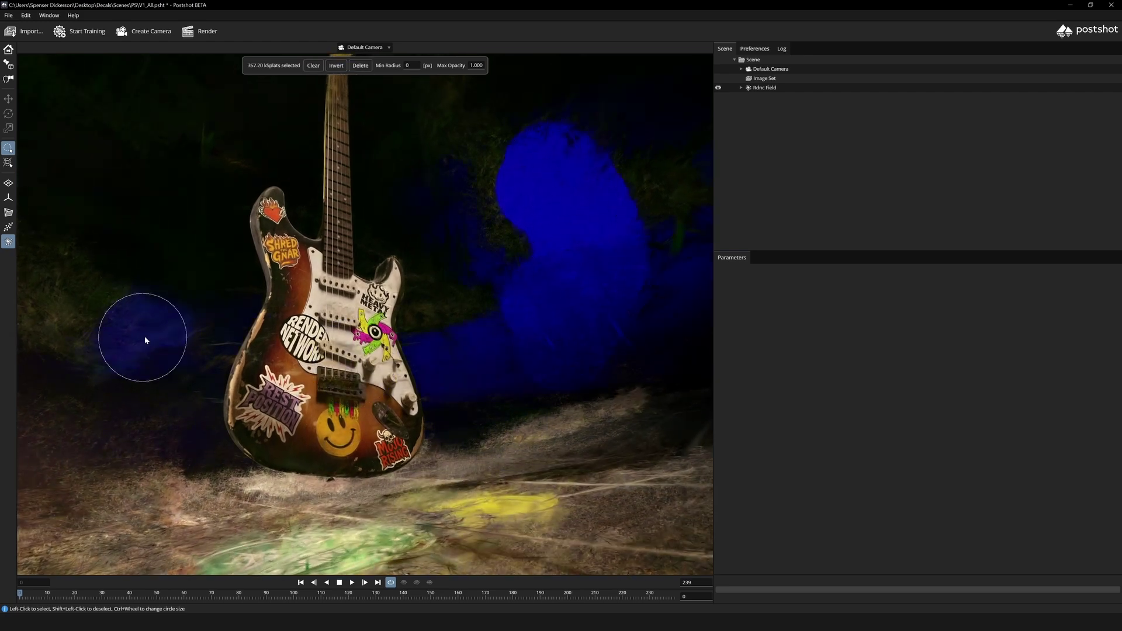
middle_drag(144, 347, 205, 352)
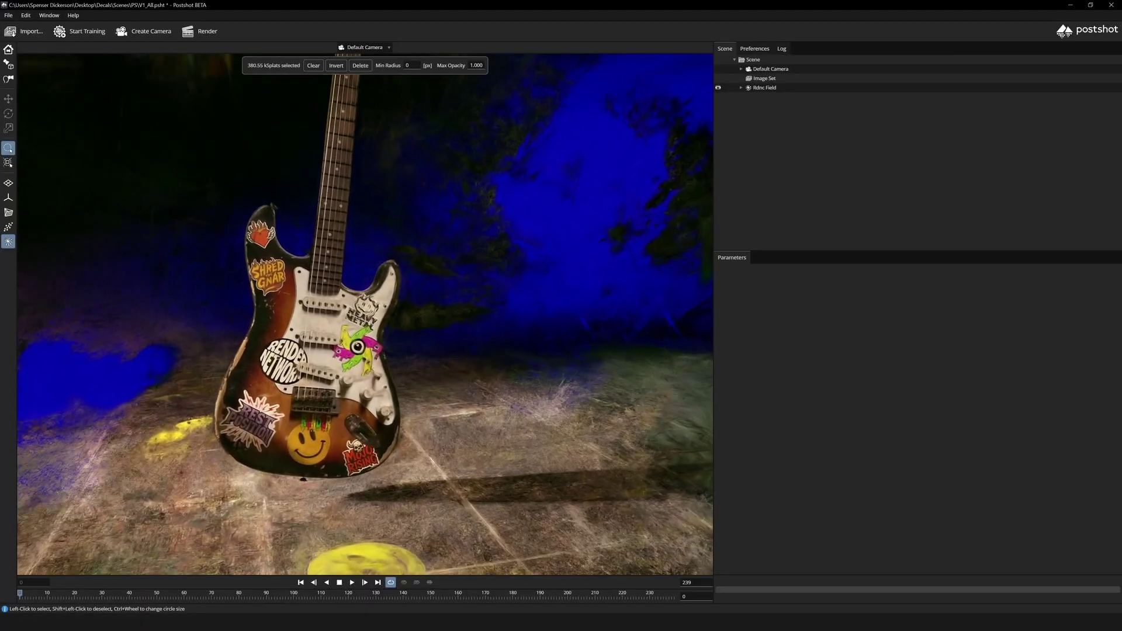
drag(196, 136, 102, 244)
drag(159, 270, 89, 467)
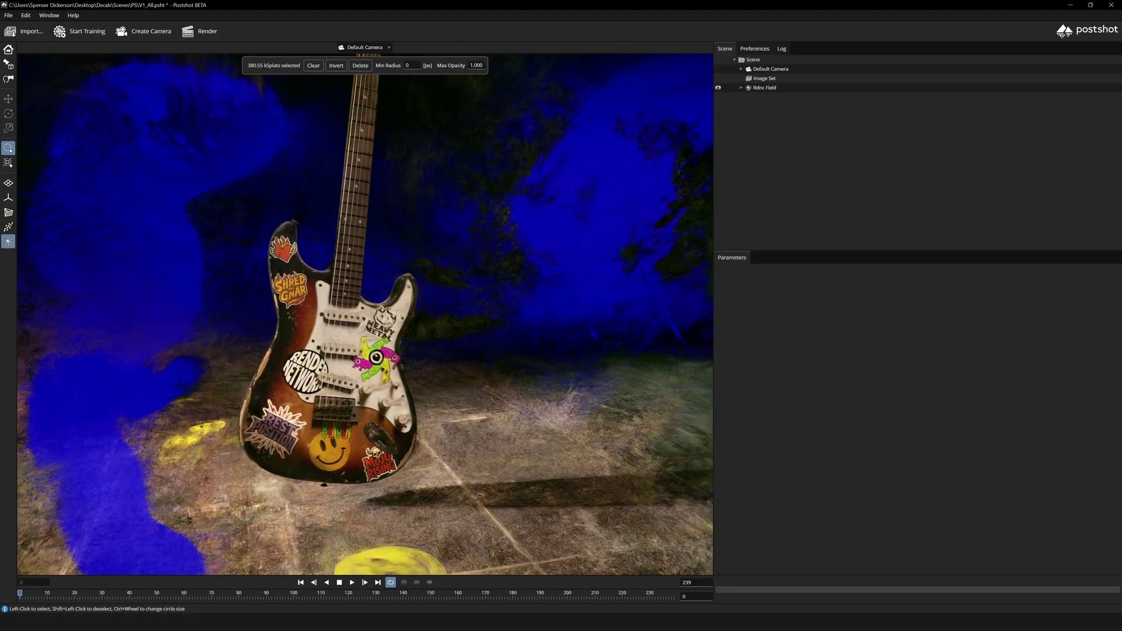
middle_drag(475, 237, 397, 249)
middle_drag(321, 256, 298, 298)
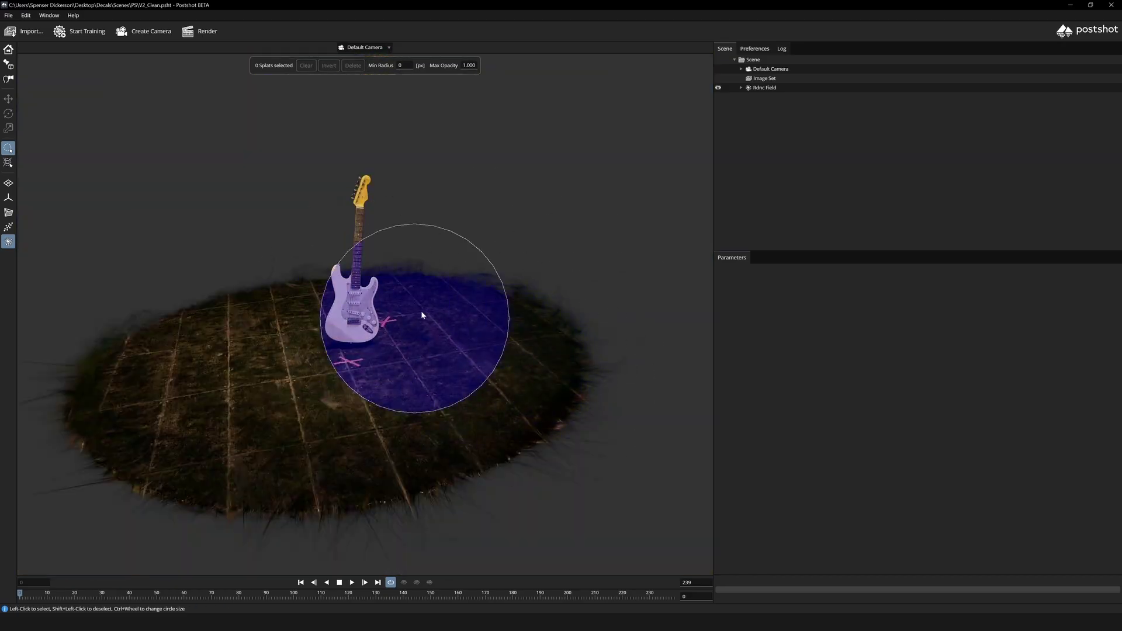
Step: Examine the white guitar in the V2_Clean scene up close, selecting small patches along the far floor edge
middle_drag(422, 315, 409, 373)
scroll(409, 319, up, 4)
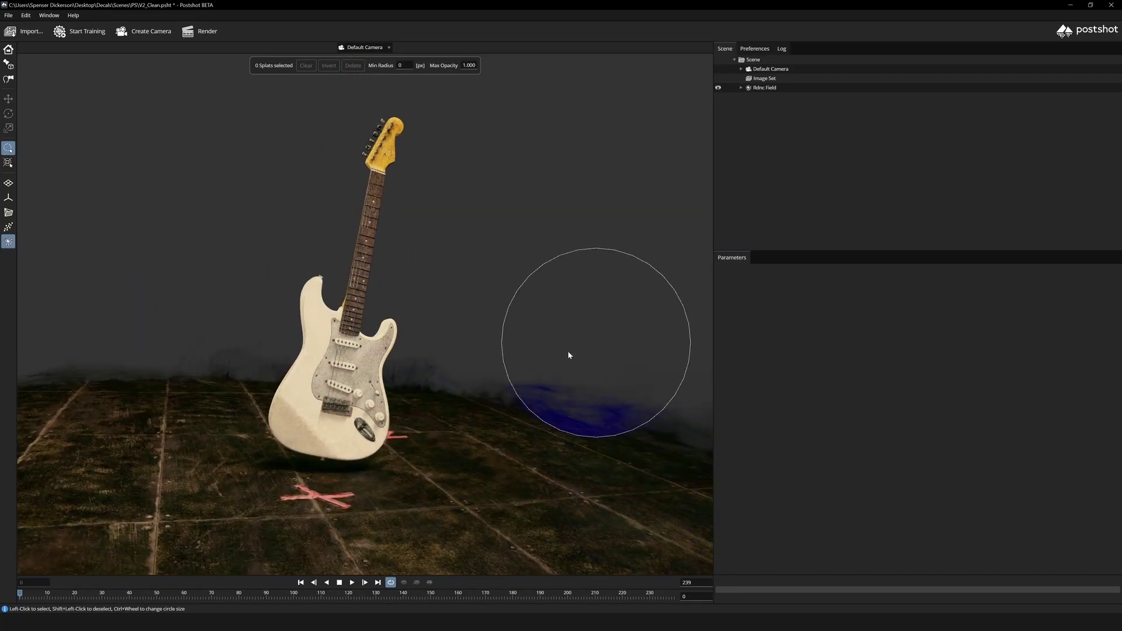
click(110, 280)
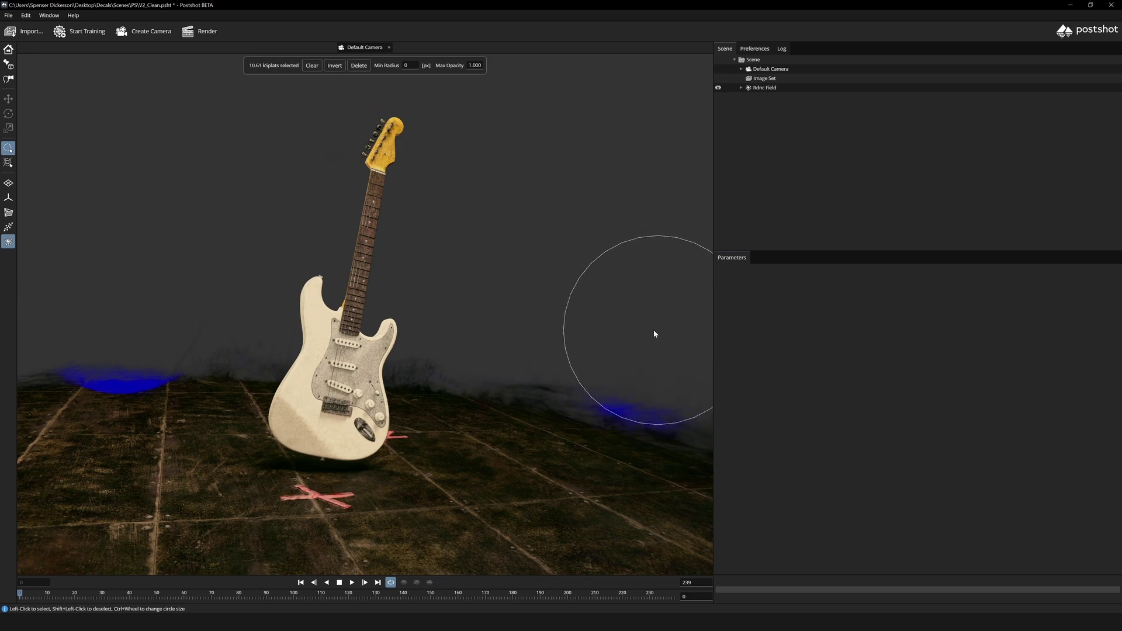
scroll(341, 399, up, 5)
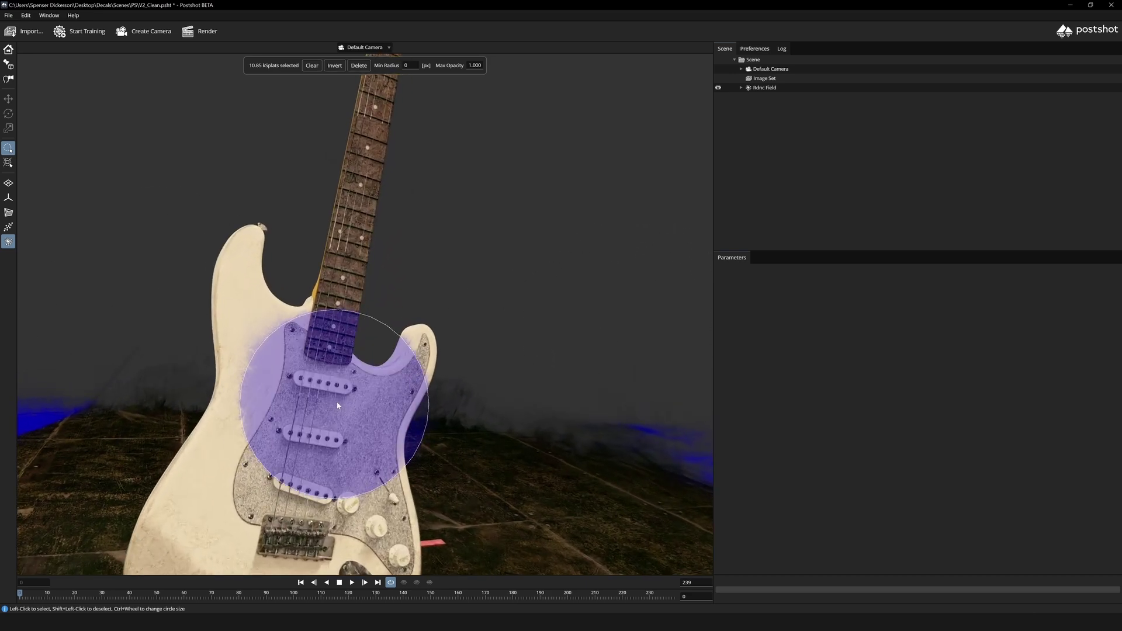
scroll(344, 401, down, 1)
scroll(363, 381, down, 4)
mouse_move(363, 381)
middle_down()
mouse_move(409, 381)
mouse_move(327, 381)
mouse_move(301, 321)
middle_up()
middle_drag(456, 362, 479, 357)
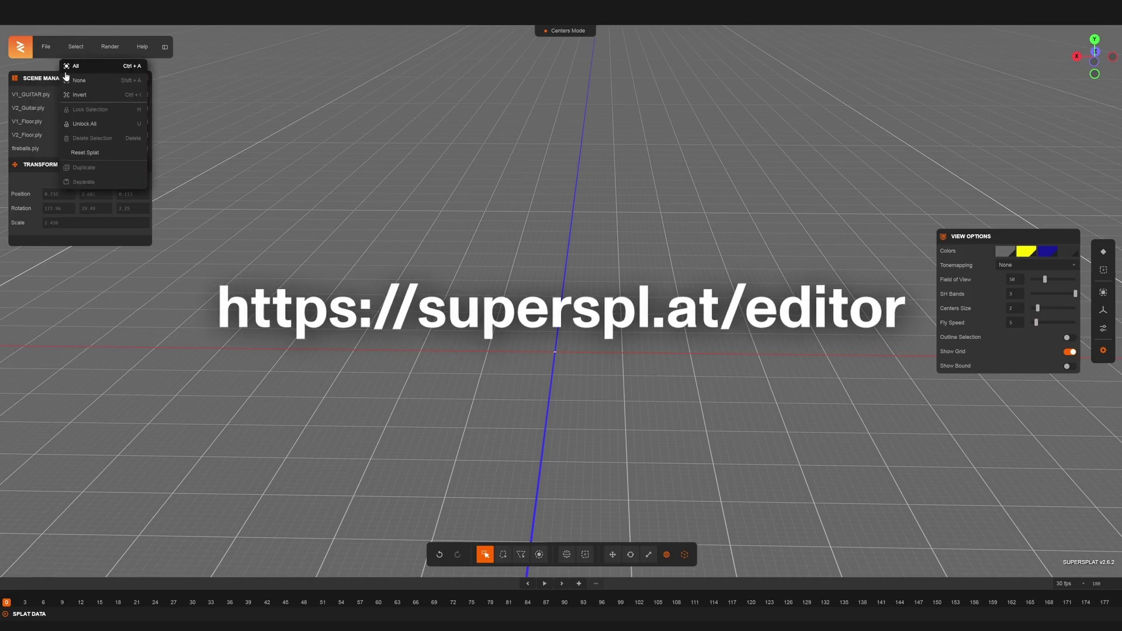
Step: In the SuperSplat editor, show V1_GUITAR.ply and frame the decal-covered guitar
click(45, 48)
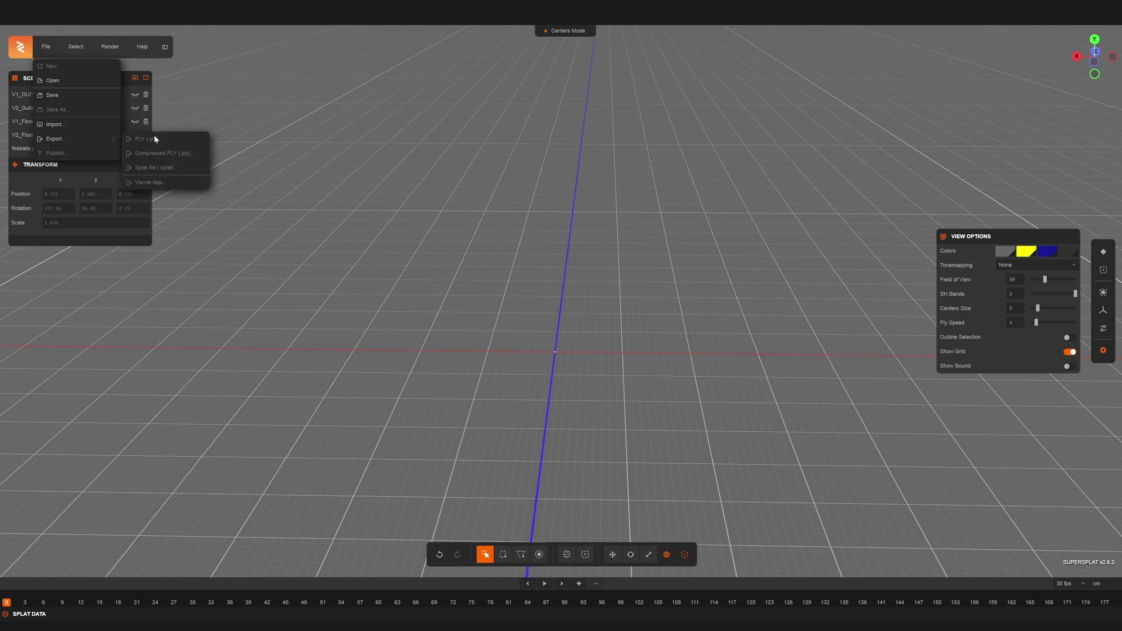
click(76, 46)
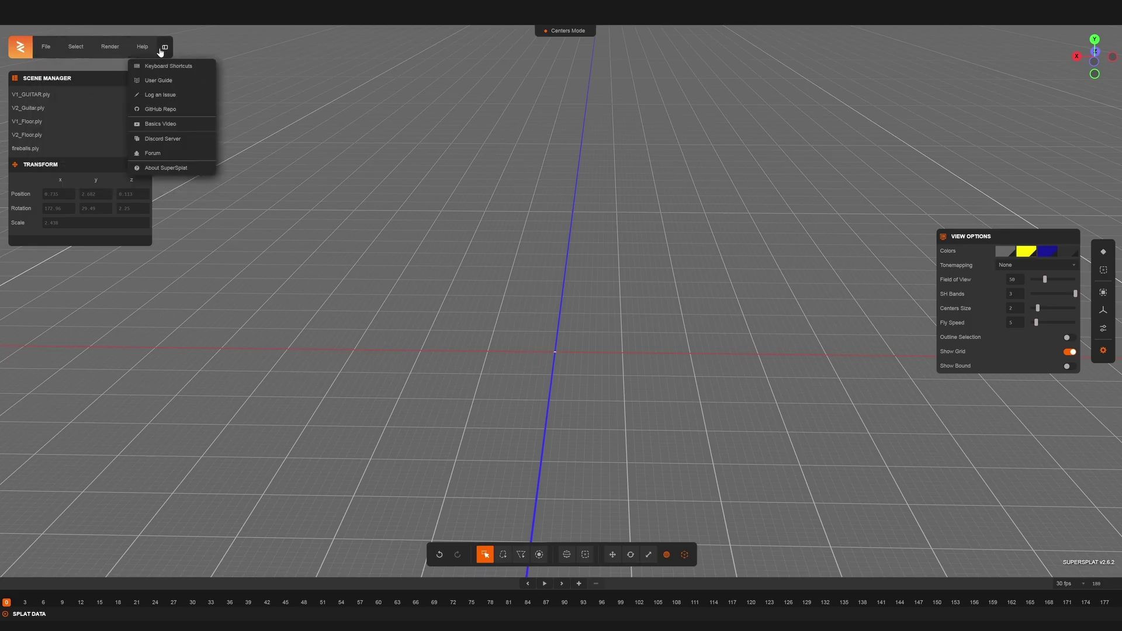
click(136, 95)
right_drag(671, 276, 654, 327)
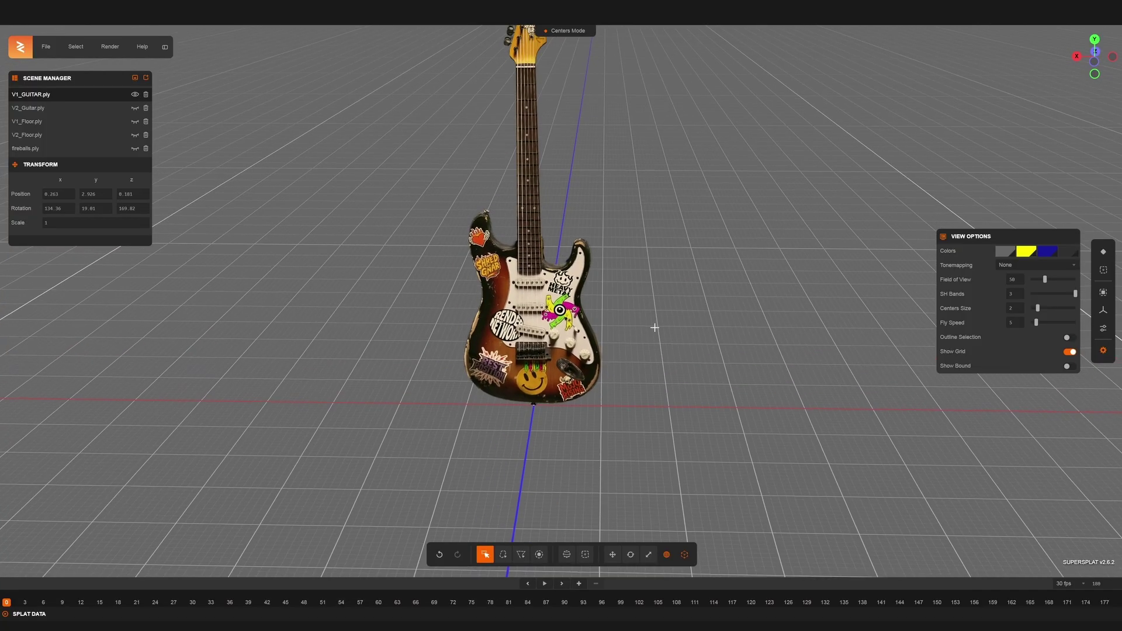
scroll(666, 321, down, 3)
scroll(649, 288, up, 5)
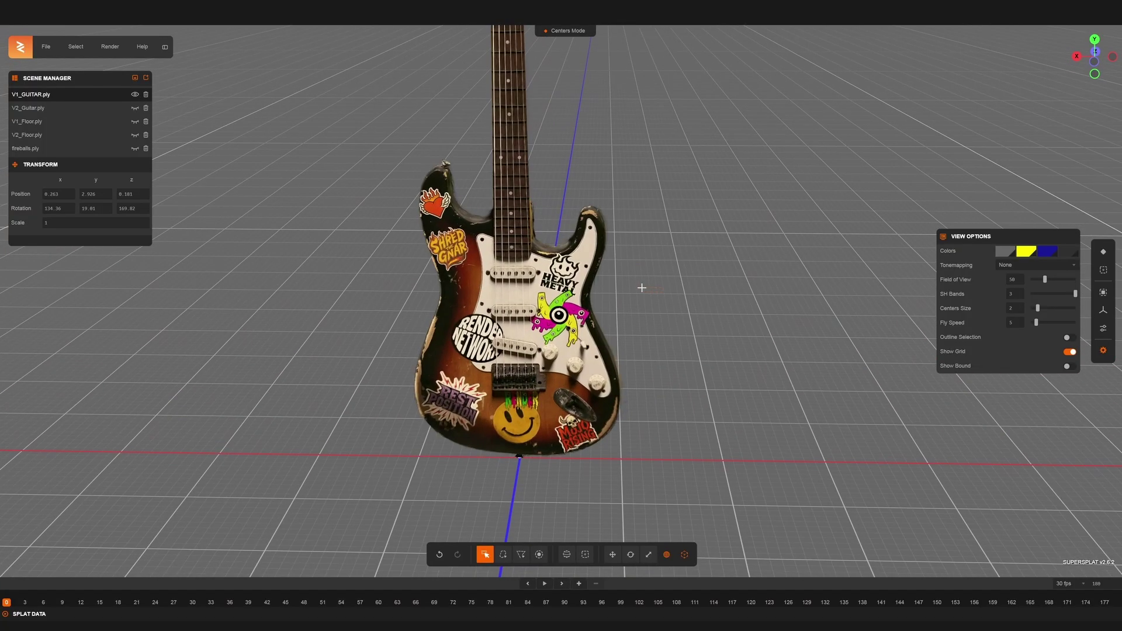
Step: Examine the decal-covered guitar splat from several sides and close up around the pickups and decals
click(485, 554)
drag(725, 320, 571, 335)
drag(876, 280, 787, 278)
right_drag(787, 278, 744, 414)
drag(744, 414, 927, 406)
right_drag(388, 397, 444, 307)
drag(403, 350, 572, 344)
scroll(573, 343, up, 3)
right_drag(573, 343, 574, 291)
drag(575, 291, 779, 245)
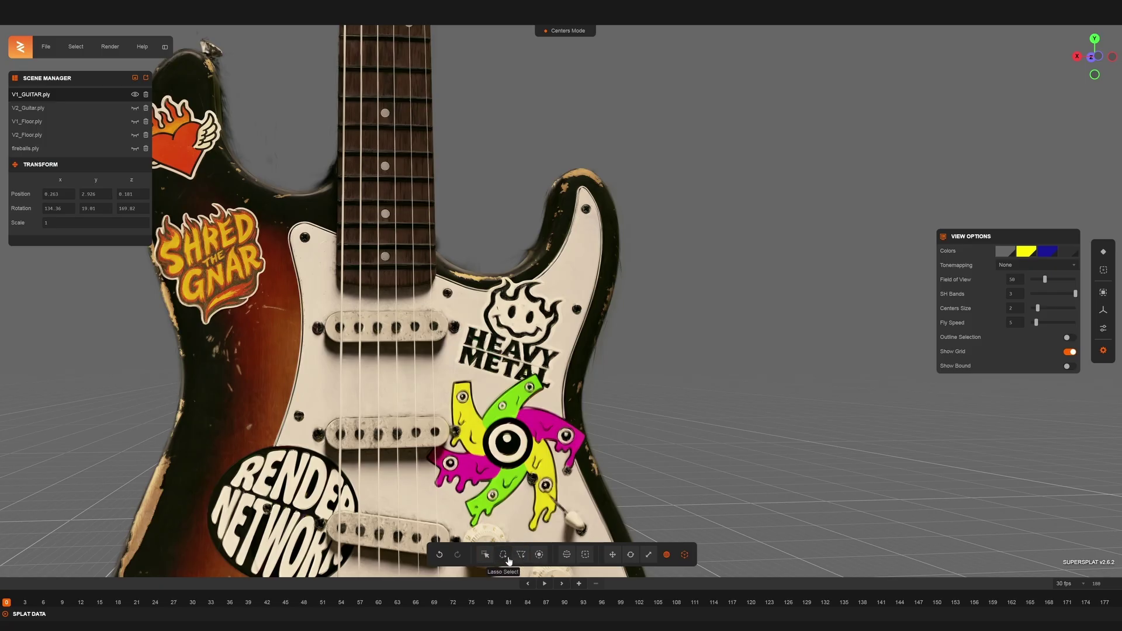
Step: Lasso-select and delete test patches of splats on the guitar body, and undo the deletions
right_drag(295, 133, 370, 188)
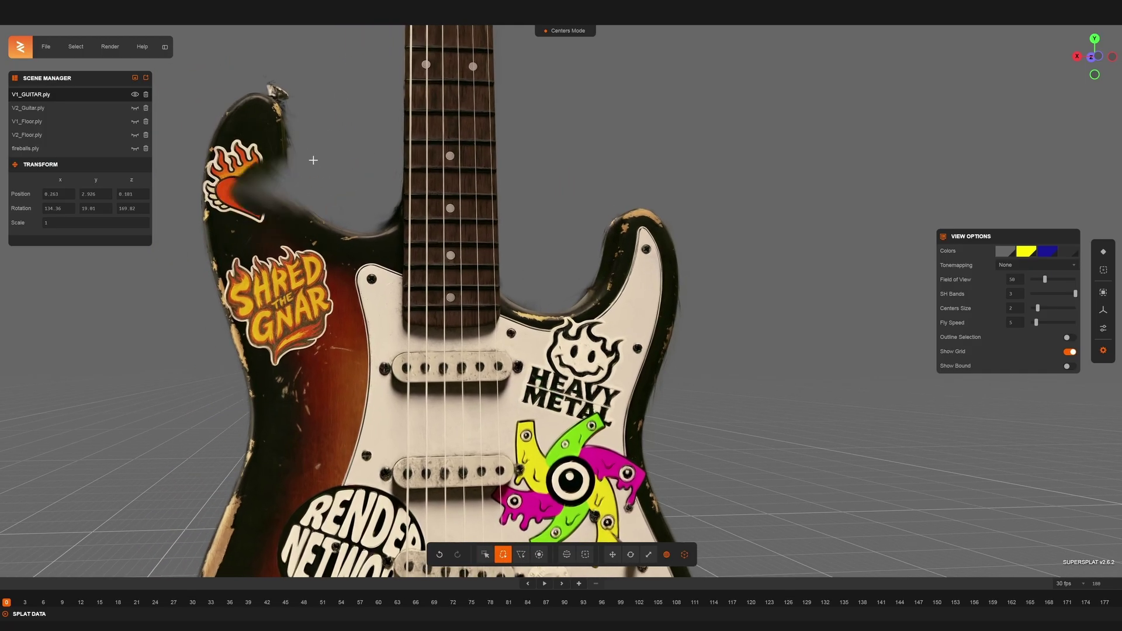
drag(308, 192, 346, 227)
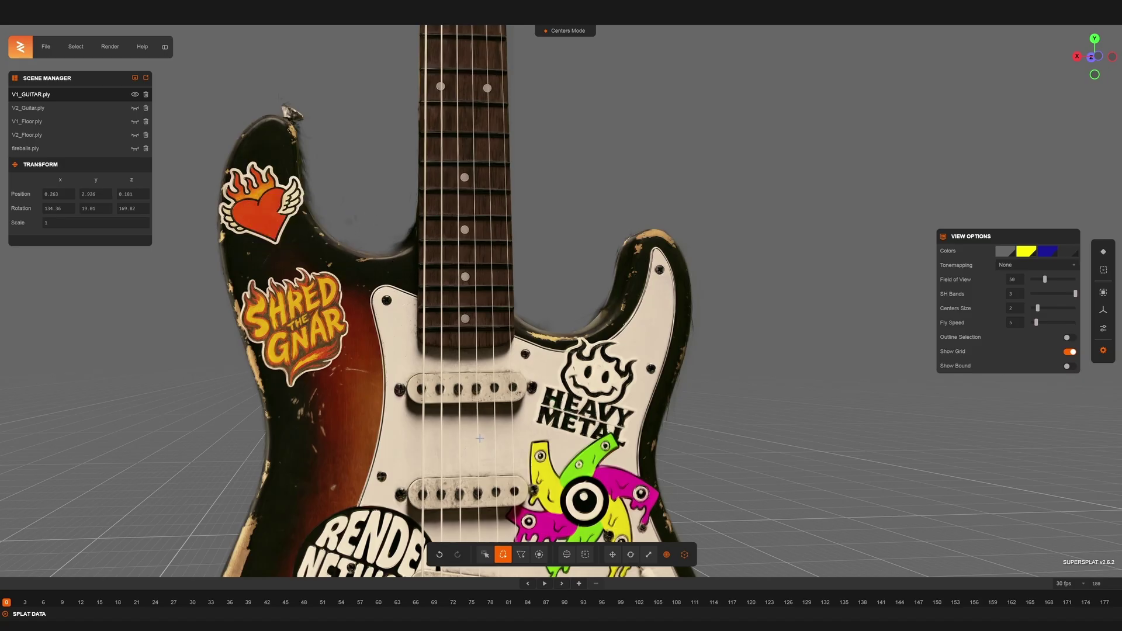
drag(356, 345, 566, 445)
key(Delete)
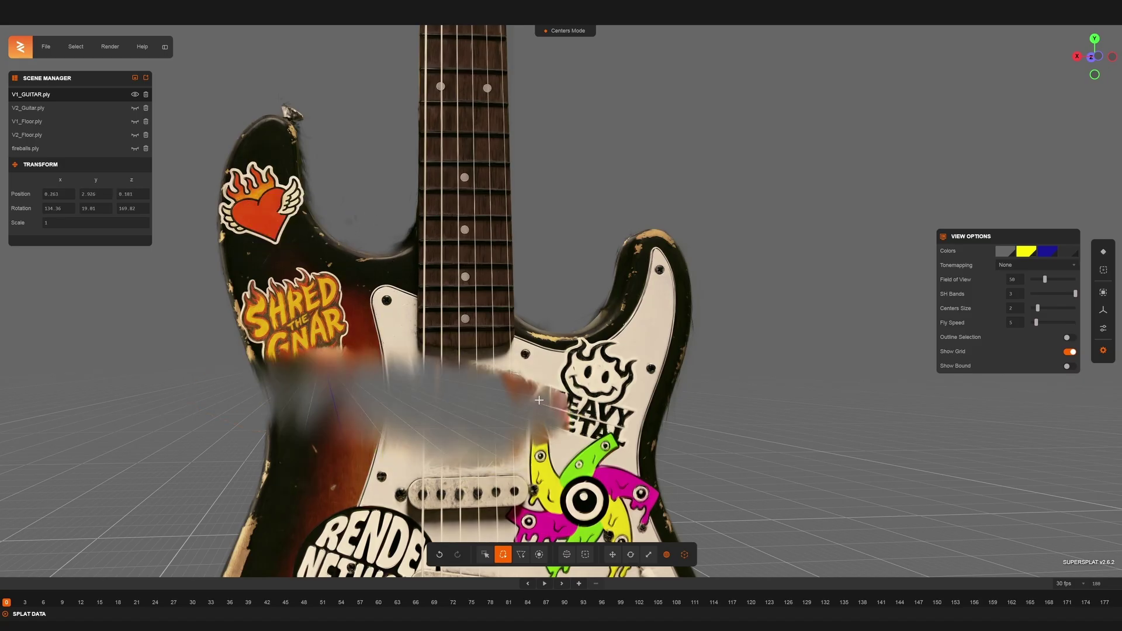
scroll(538, 402, down, 5)
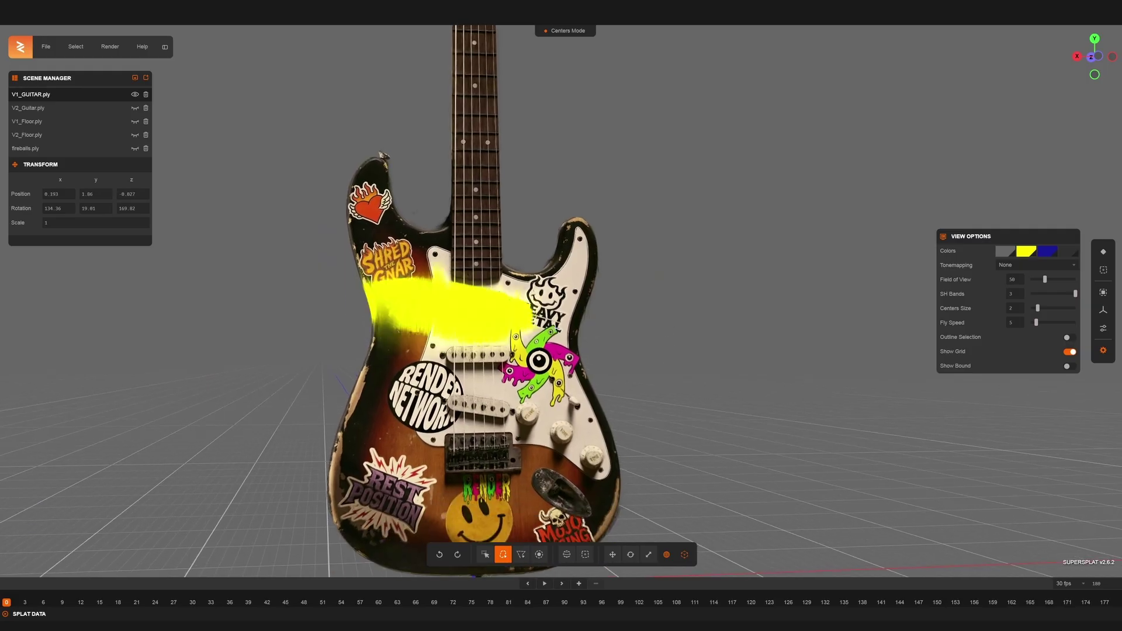
Step: Show V2_Guitar.ply instead of V1_GUITAR.ply and inspect the white guitar up close
click(135, 108)
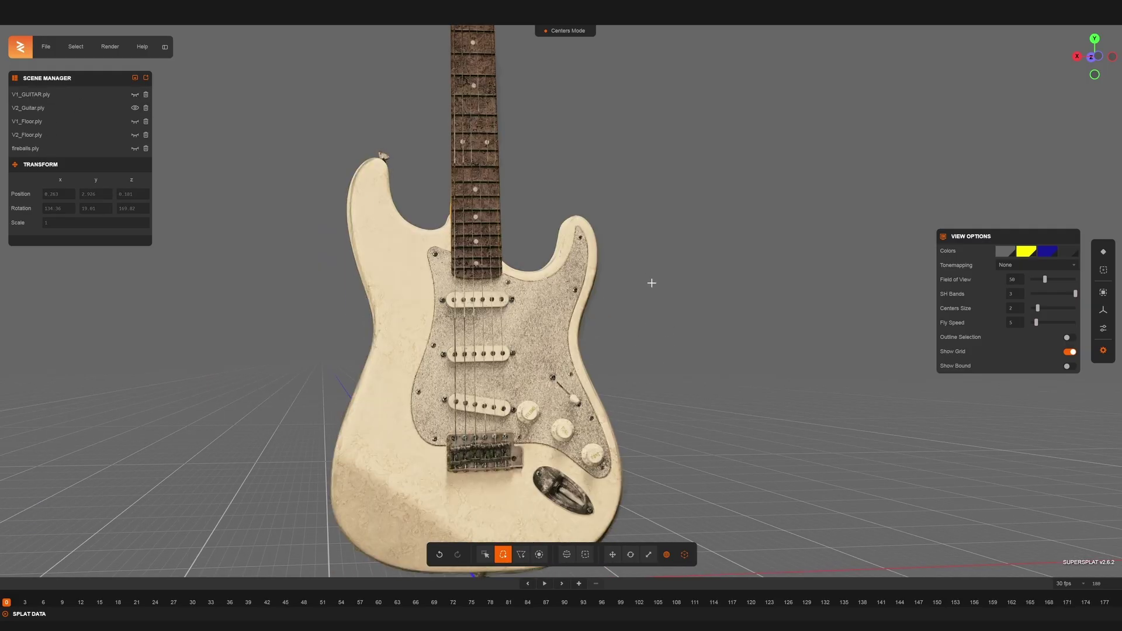
right_drag(646, 341, 643, 279)
drag(672, 386, 522, 320)
scroll(523, 321, up, 5)
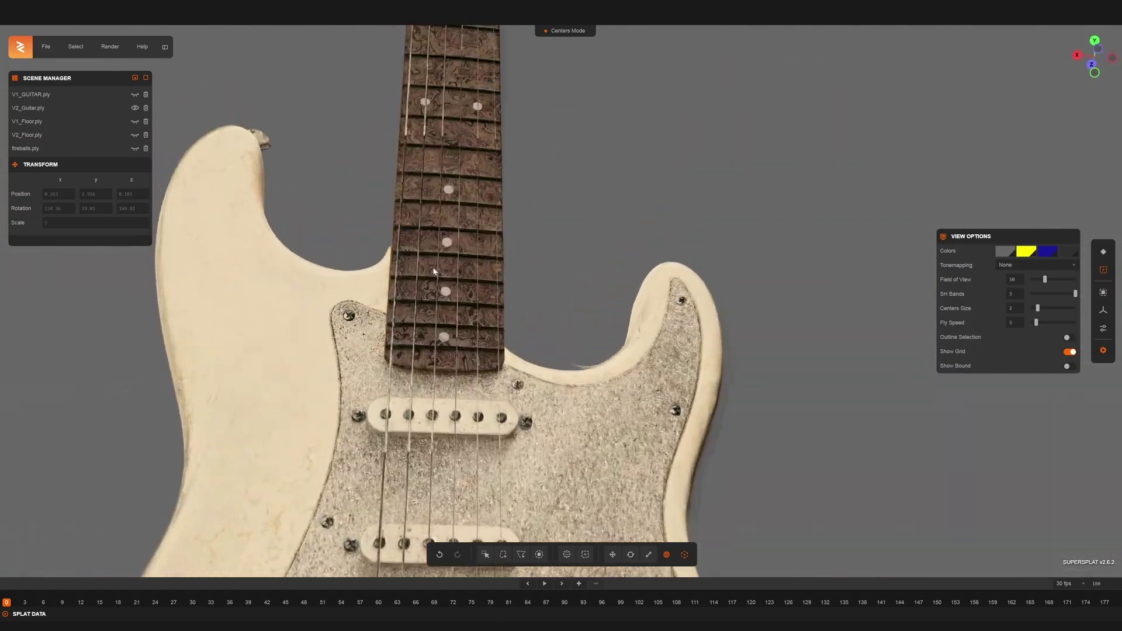
scroll(522, 321, down, 8)
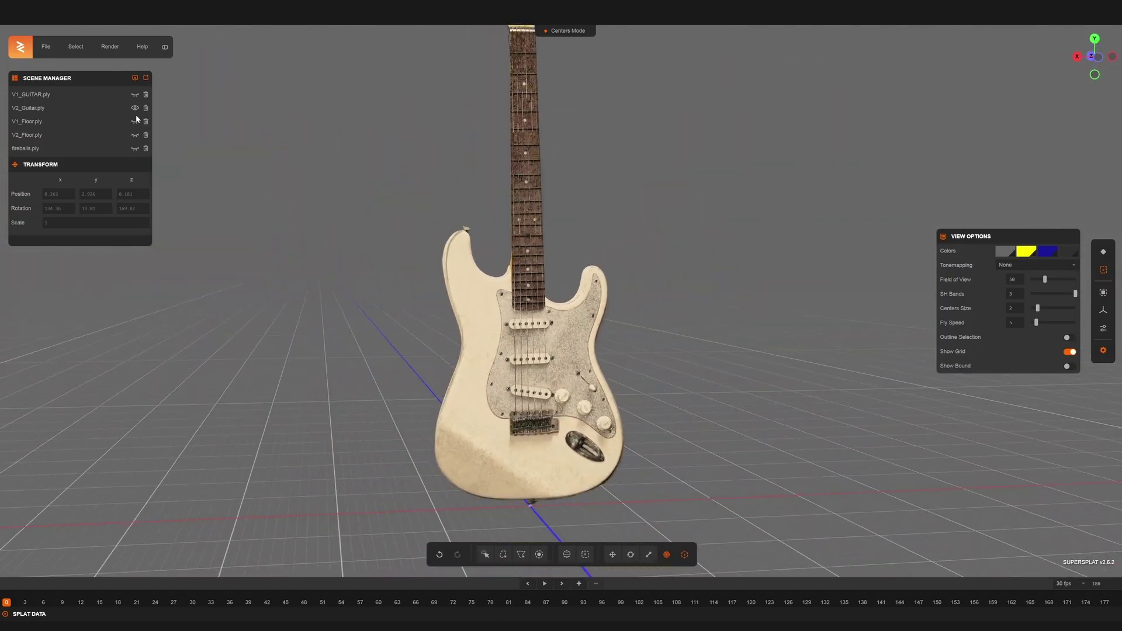
Step: Show V1_Floor.ply instead of V2_Guitar.ply and hide the blue splat overlay on the floor
click(135, 108)
click(135, 121)
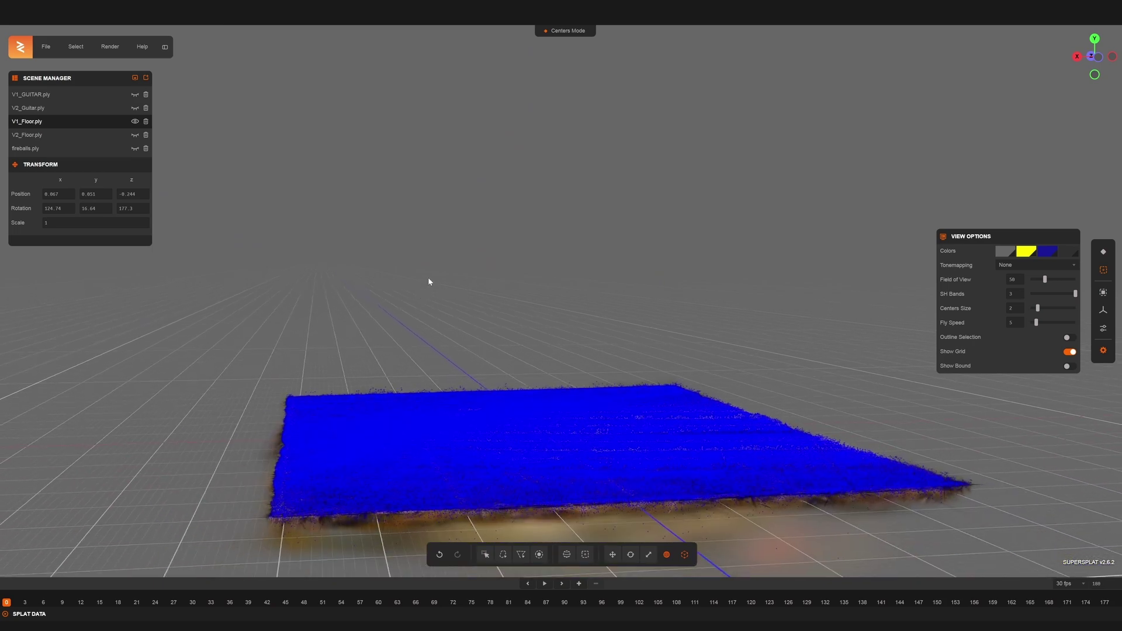
mouse_move(428, 278)
mouse_down()
mouse_move(399, 245)
mouse_move(401, 264)
mouse_move(414, 267)
mouse_up()
click(1100, 271)
click(1101, 272)
right_drag(760, 295, 732, 239)
middle_drag(732, 237, 681, 260)
click(1103, 270)
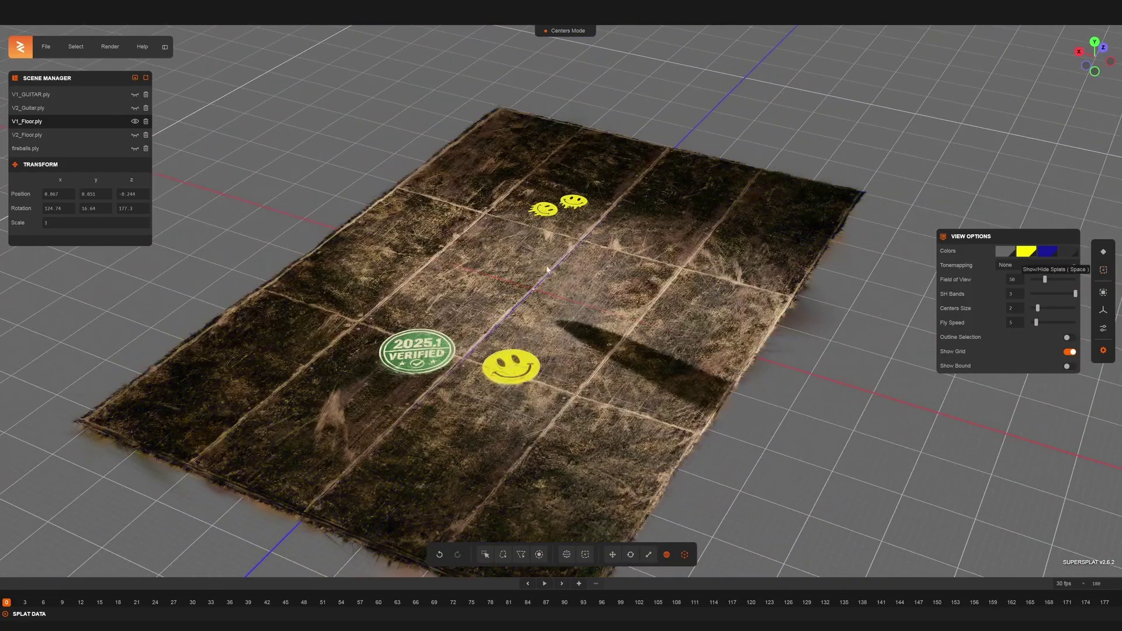
Step: Compare the two floors by swapping the visibility of V1_Floor.ply and V2_Floor.ply
click(134, 134)
click(134, 121)
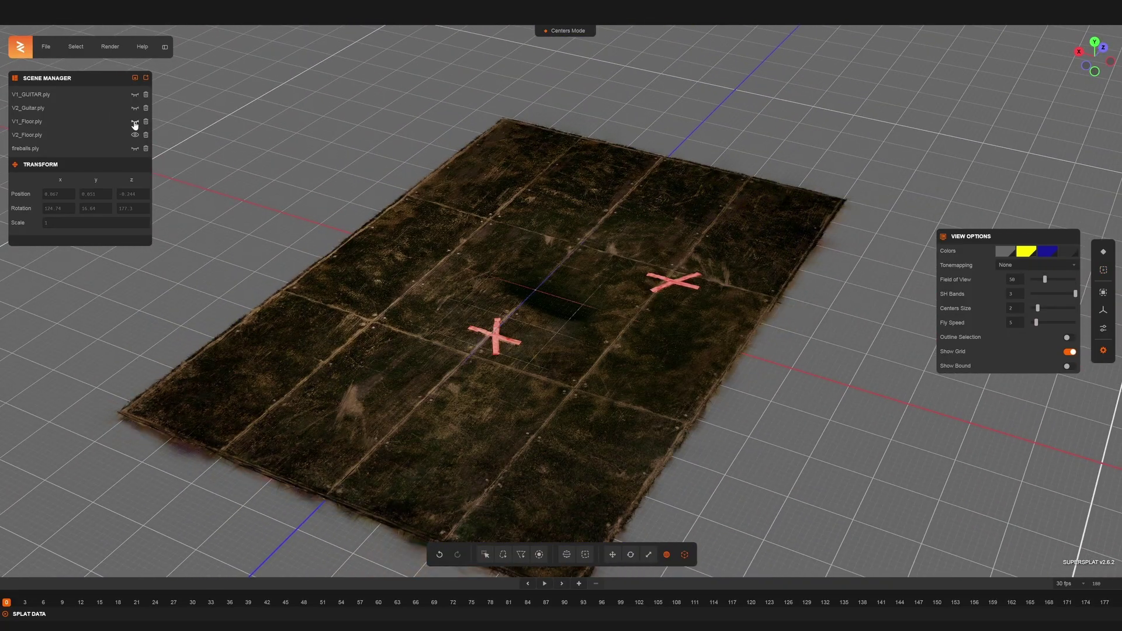
click(135, 134)
click(134, 122)
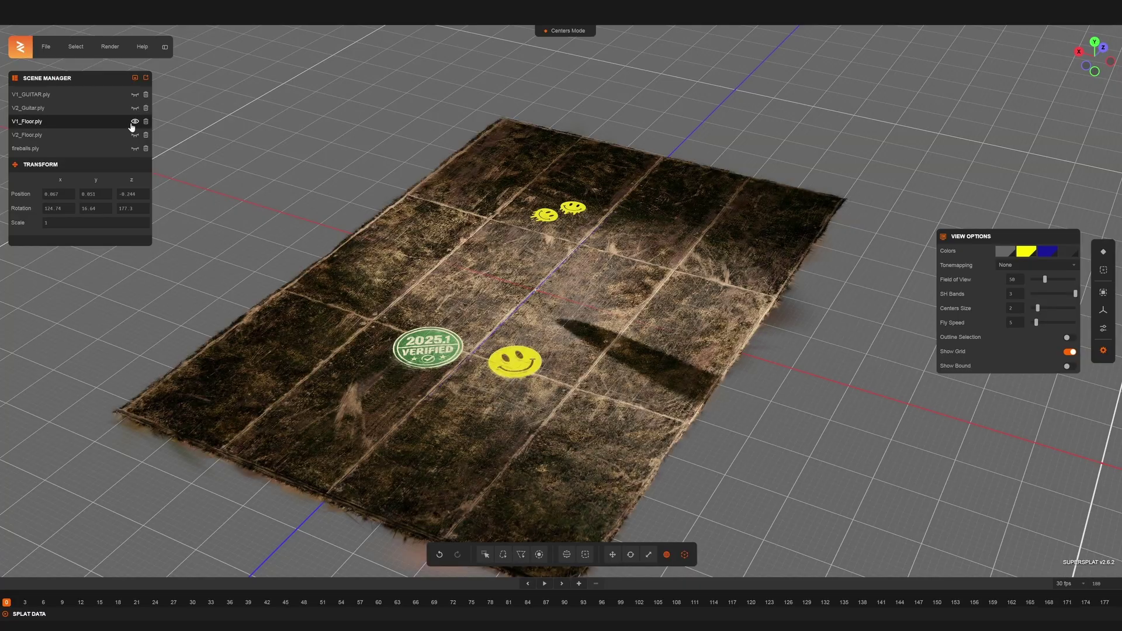
Step: Hide V1_Floor.ply, show fireballs.ply, and view the fireball splats
click(134, 121)
click(135, 148)
drag(514, 262, 554, 251)
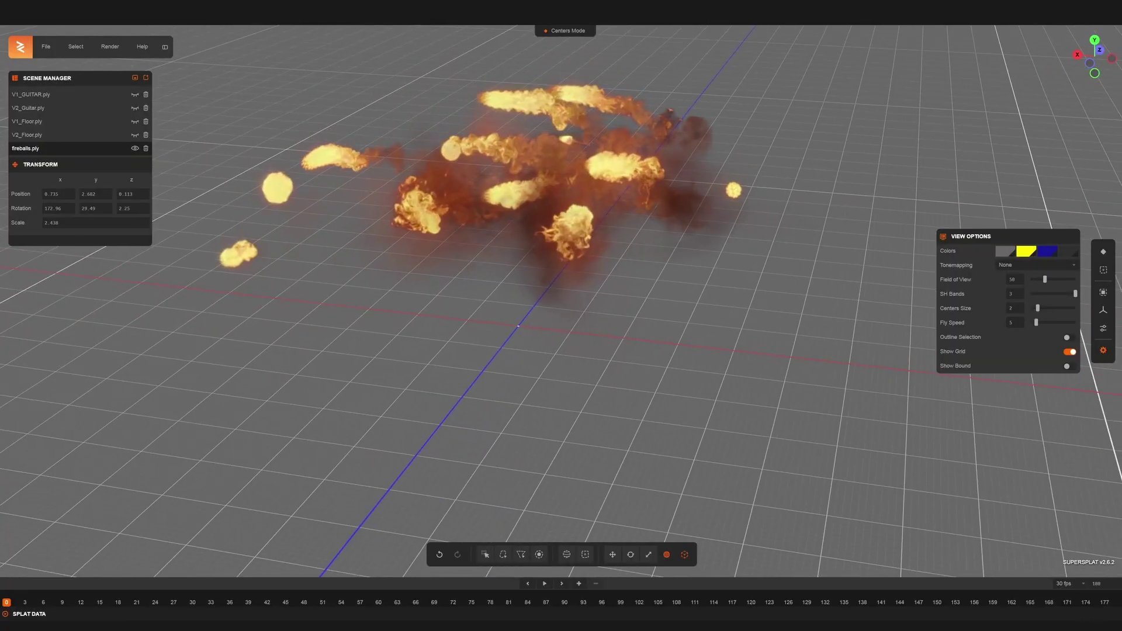
Step: Preview the fireballs with SH Bands set to 0, and restore the setting to 3
click(1103, 349)
click(1103, 349)
drag(1076, 293, 981, 293)
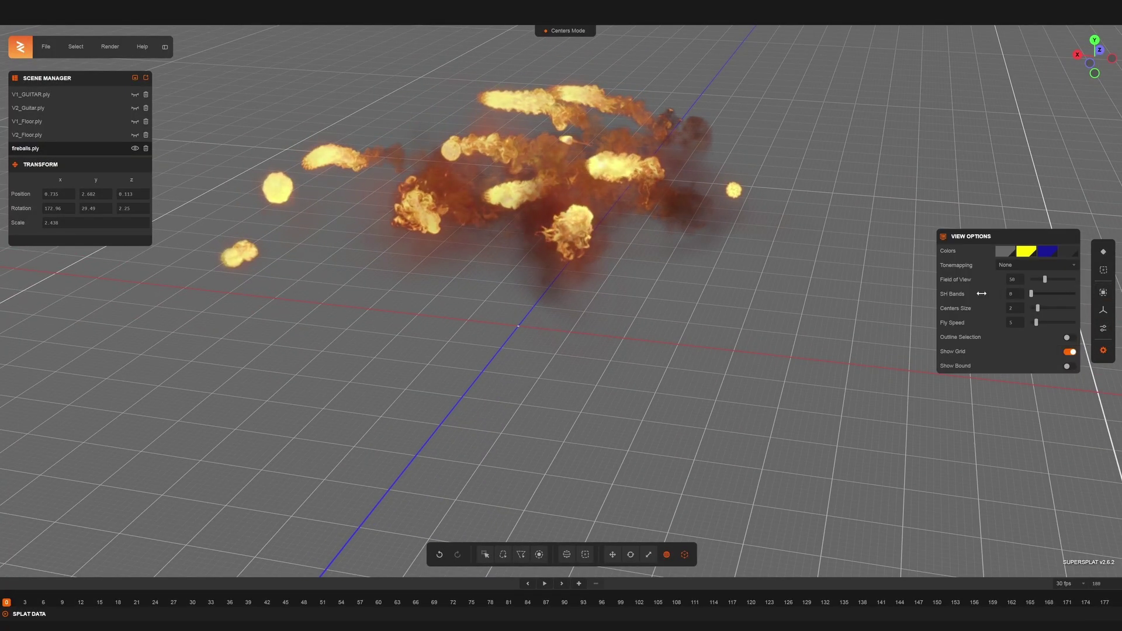
click(1076, 293)
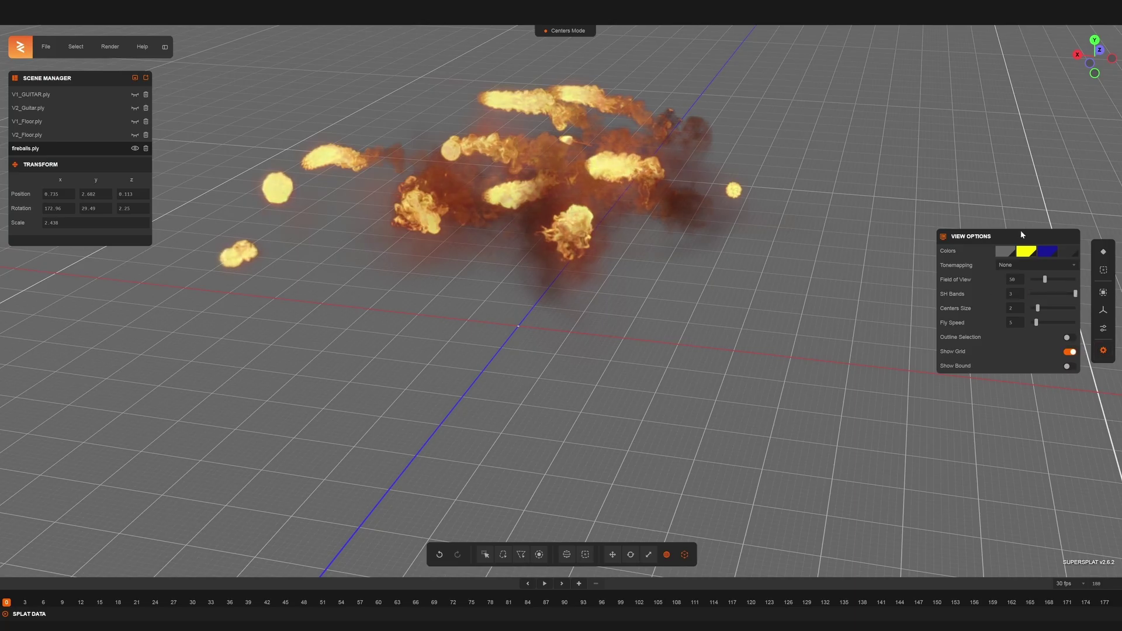
Step: Preview the fireballs with ACES2 tonemapping, and set tonemapping back to None
click(1023, 266)
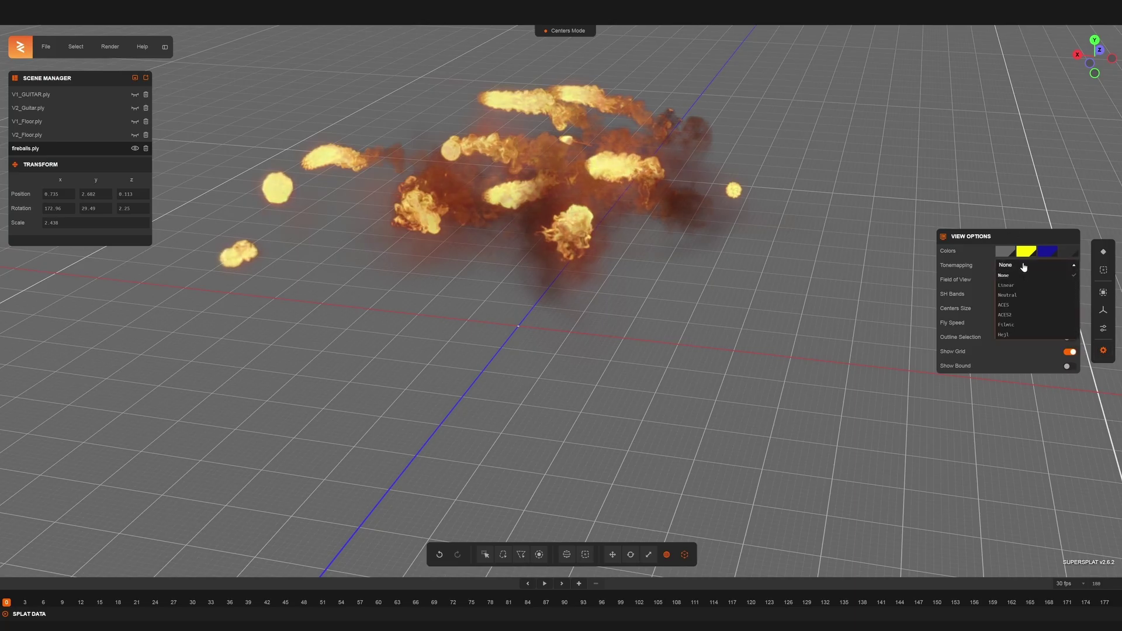
click(1005, 315)
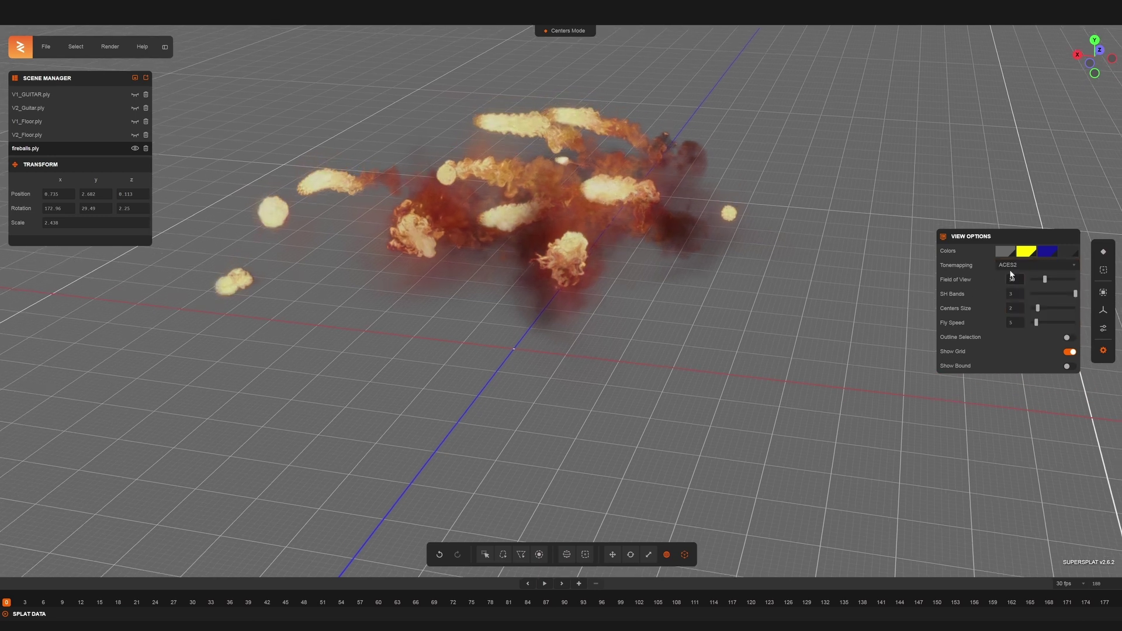
click(1023, 266)
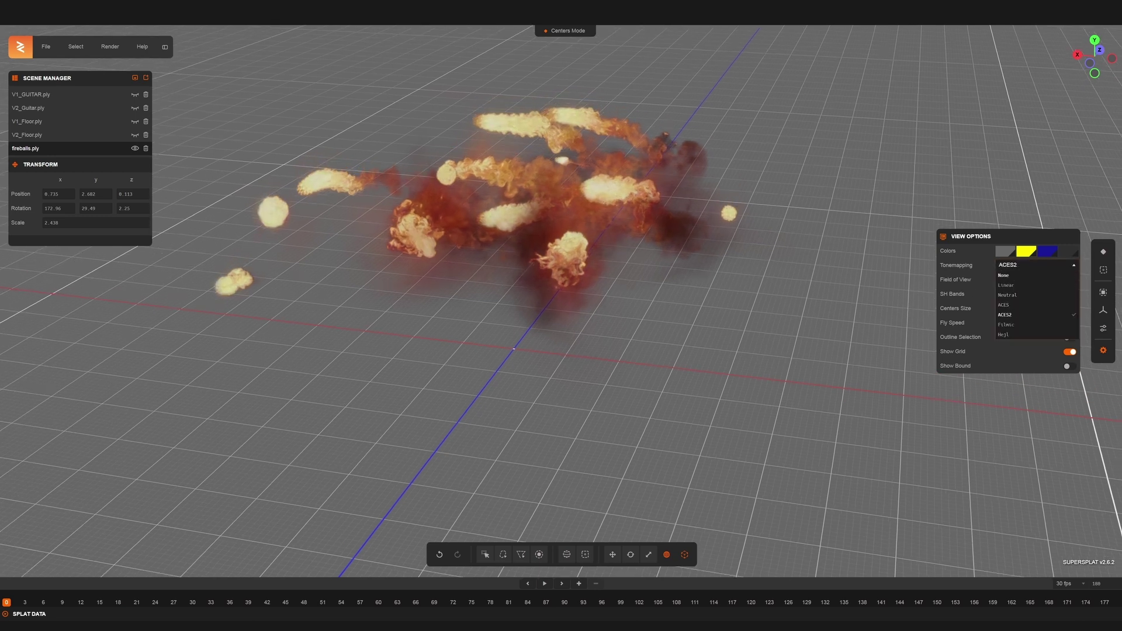
click(1015, 276)
Step: Show V2_Floor.ply instead of fireballs.ply and inspect the floor's surface closely from above
click(135, 148)
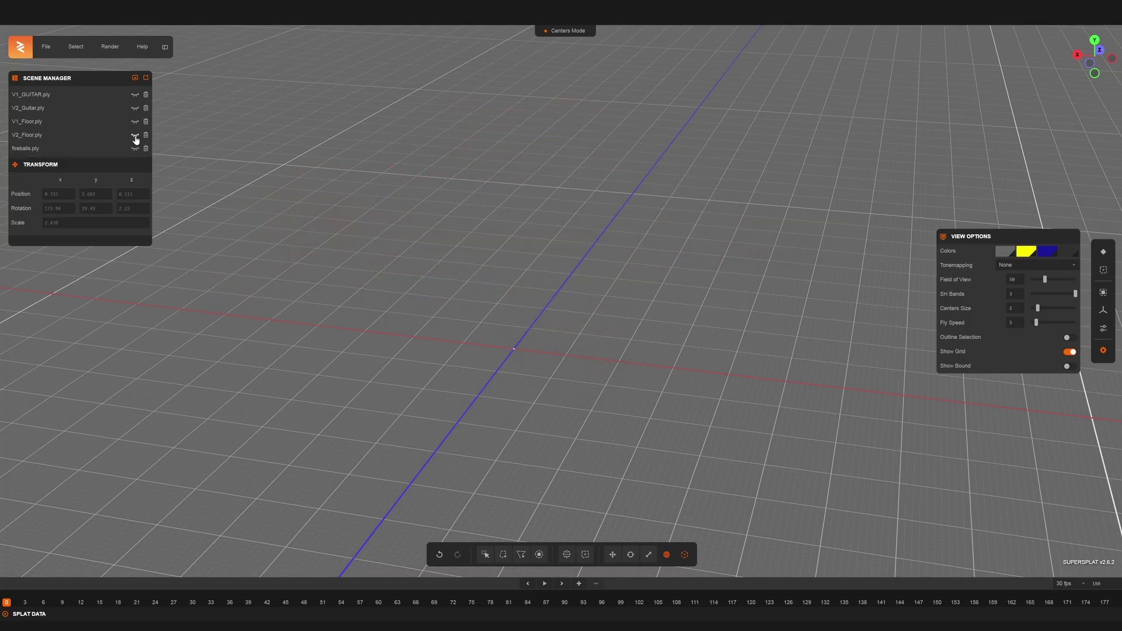
click(134, 135)
drag(457, 266, 548, 349)
scroll(549, 349, up, 10)
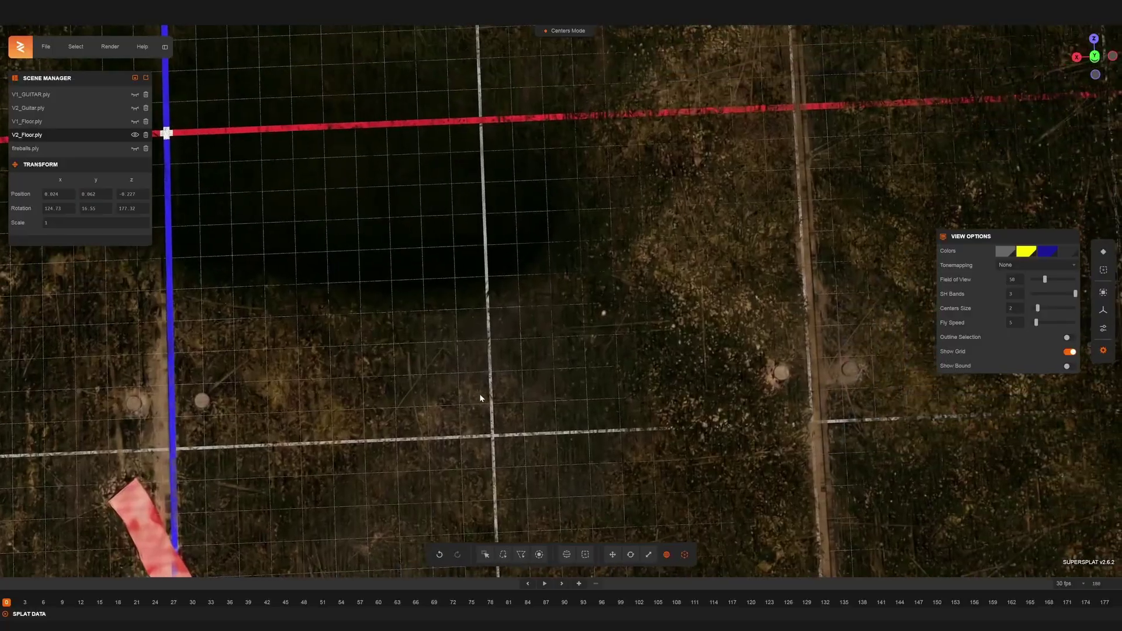
Step: Finish inspecting V2_Floor.ply, show V1_Floor.ply in its place, and view the whole floor from above
right_drag(480, 398, 302, 311)
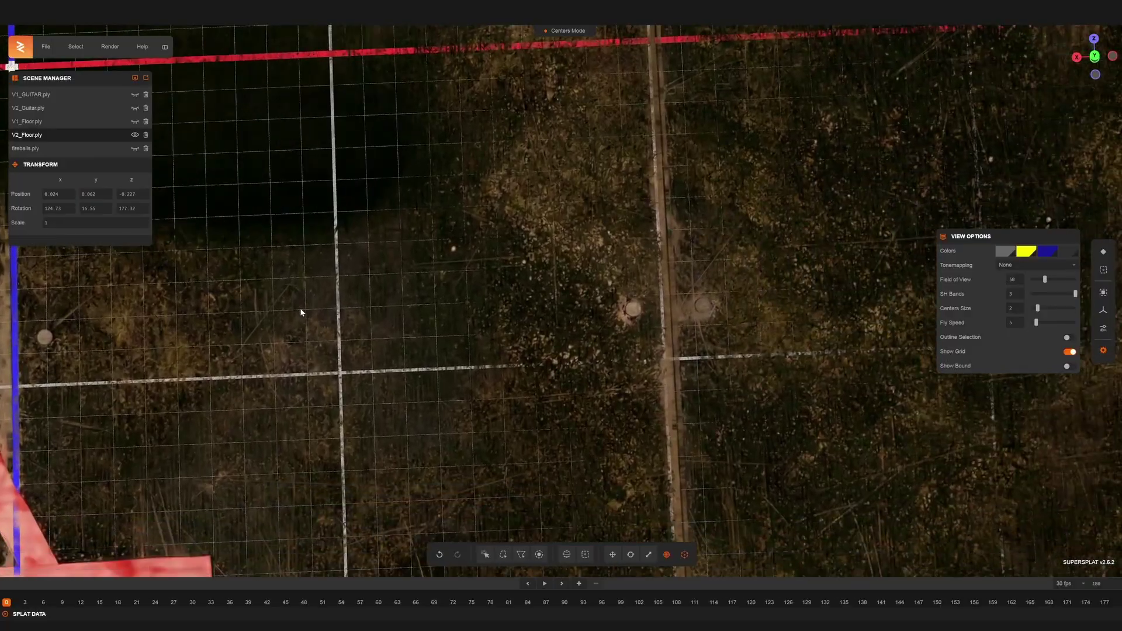
drag(301, 310, 243, 214)
scroll(444, 298, down, 5)
scroll(440, 306, down, 5)
click(134, 121)
click(134, 135)
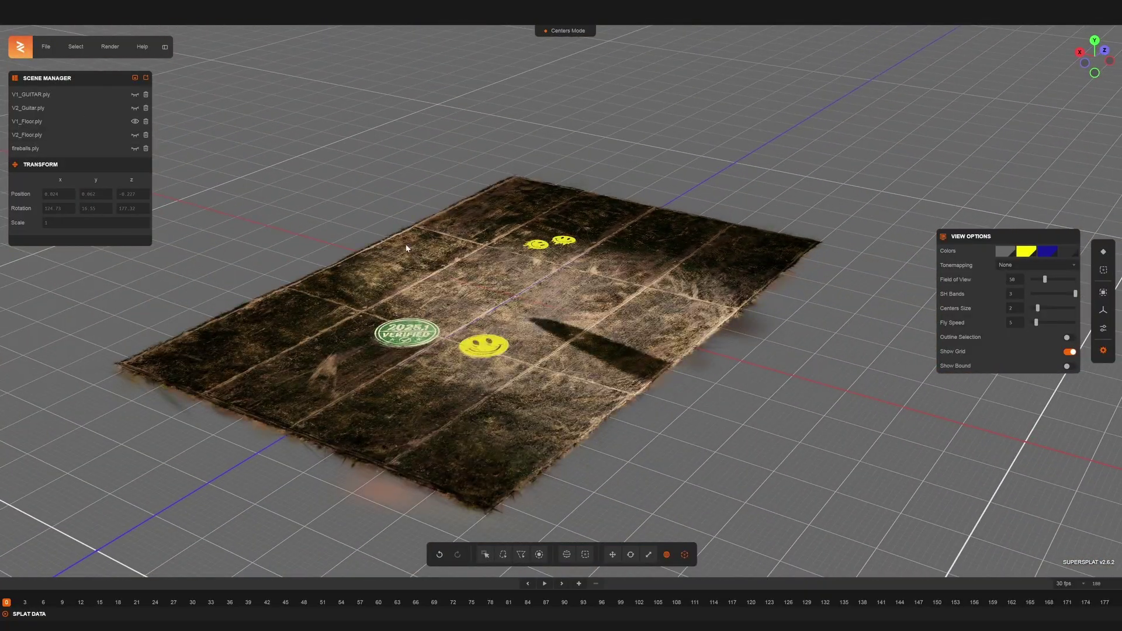
drag(426, 255, 640, 353)
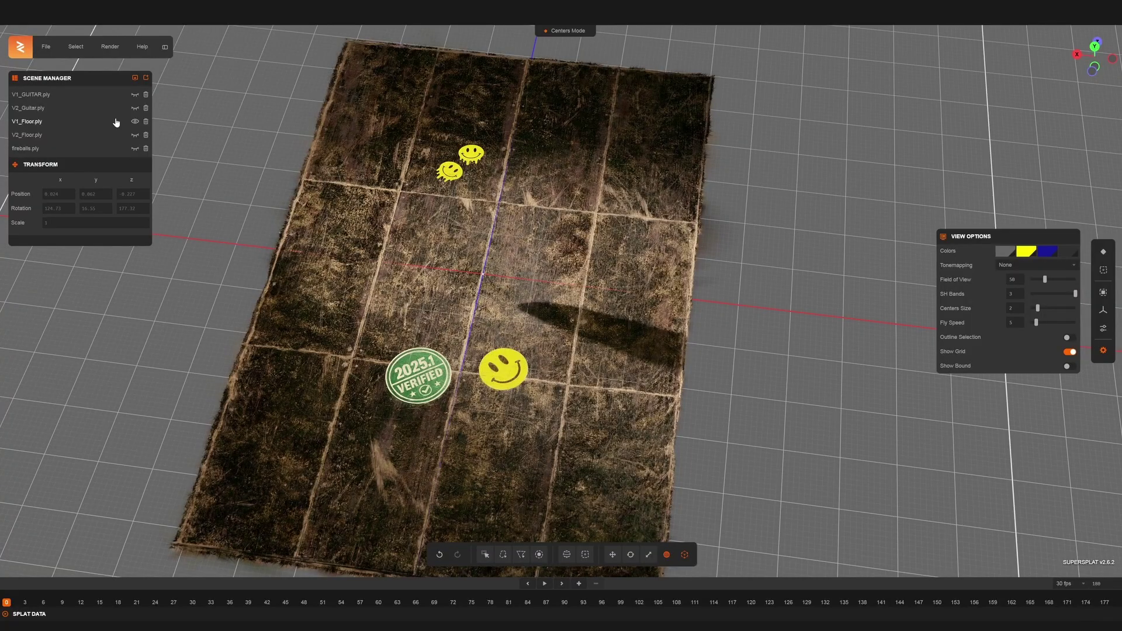
Step: Hide V1_Floor.ply and show the V2_Guitar.ply and V1_GUITAR.ply splats
click(135, 109)
click(135, 123)
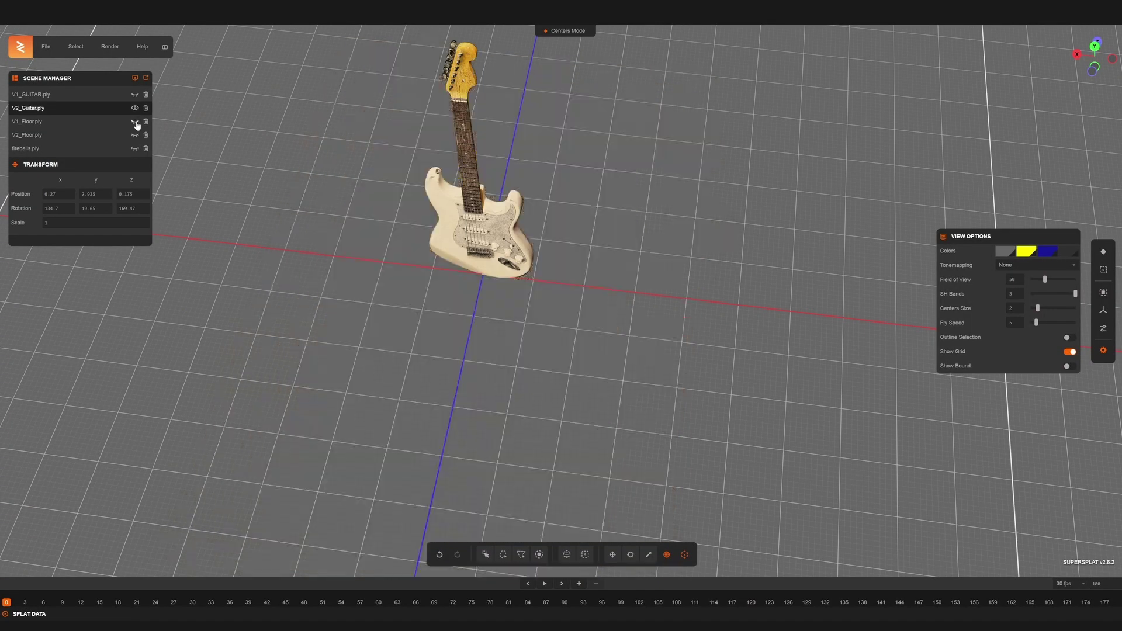
click(135, 95)
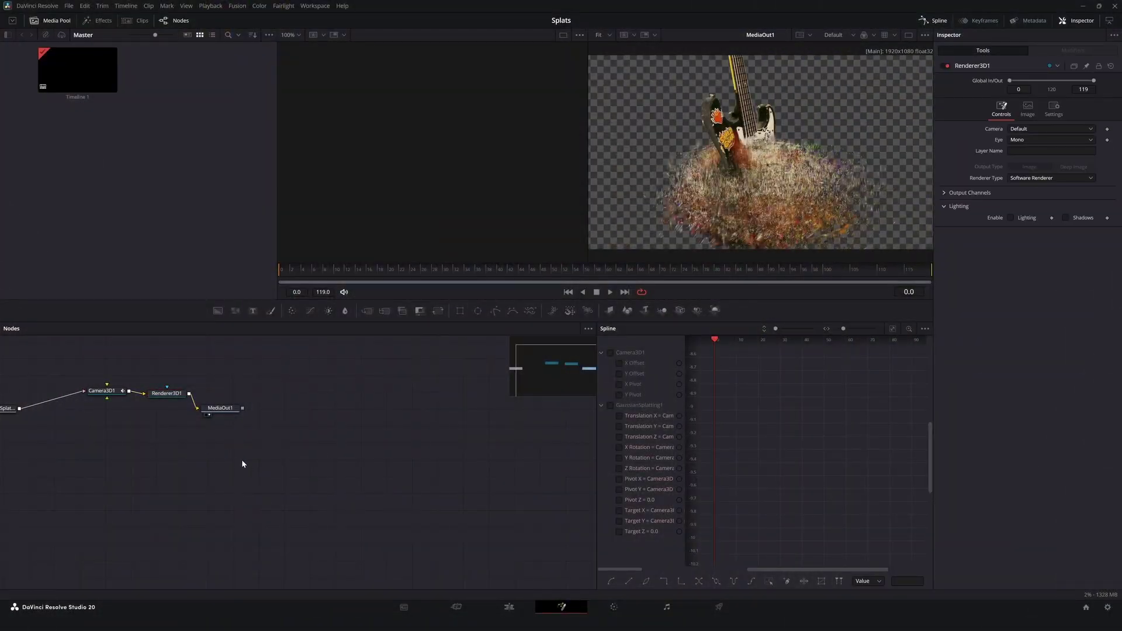
Step: Switch to DaVinci Resolve and disable Model 1's Noise effect in the Gaussian splatting node
right_click(243, 463)
click(11, 408)
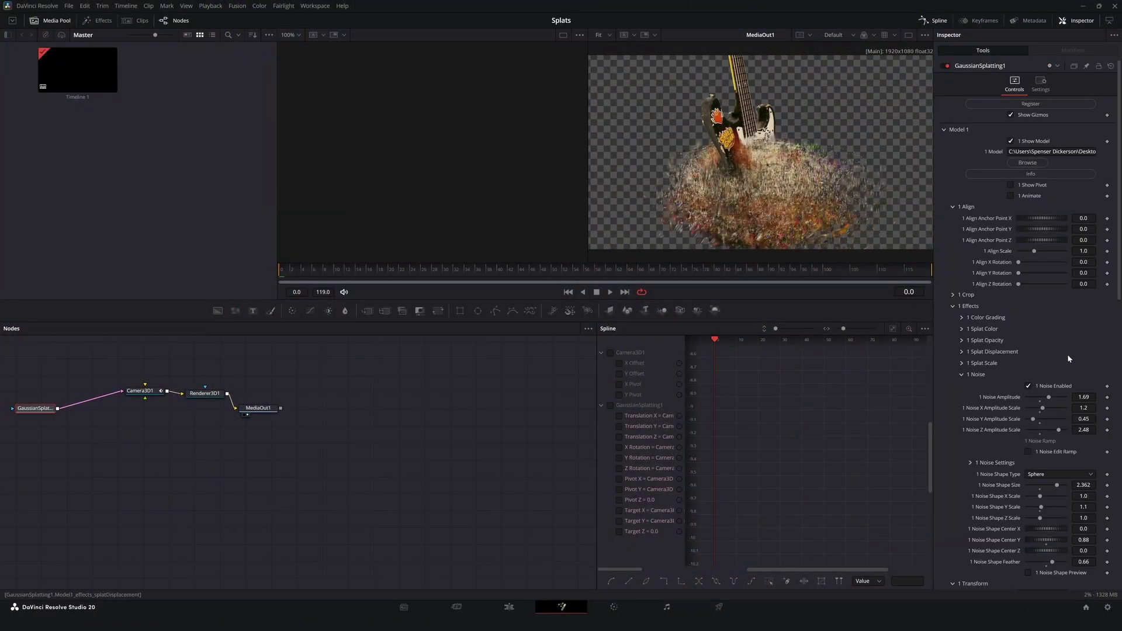
click(1028, 385)
Step: Preview the guitar clip on the Edit page timeline, and return to the Fusion page
click(508, 607)
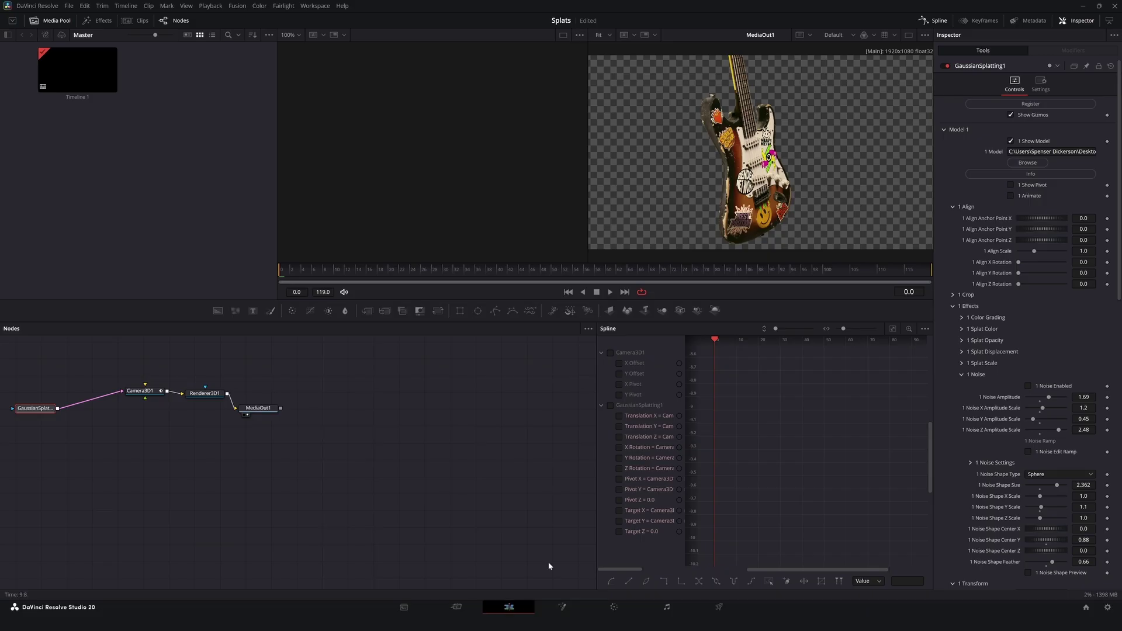
drag(141, 376, 173, 376)
scroll(711, 229, up, 3)
scroll(712, 229, down, 3)
click(561, 607)
Step: Preview V2_Guitar.ply as Model 1 of the Gaussian splatting node, and load V1_Guitar.ply back in
middle_drag(161, 437, 318, 470)
click(196, 443)
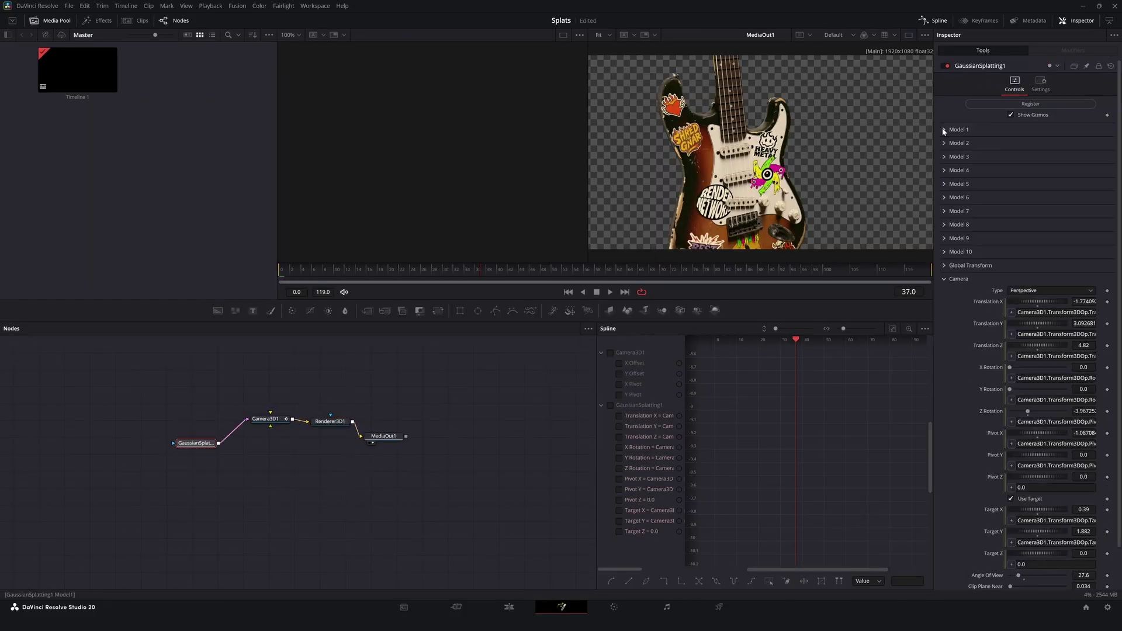
click(1027, 162)
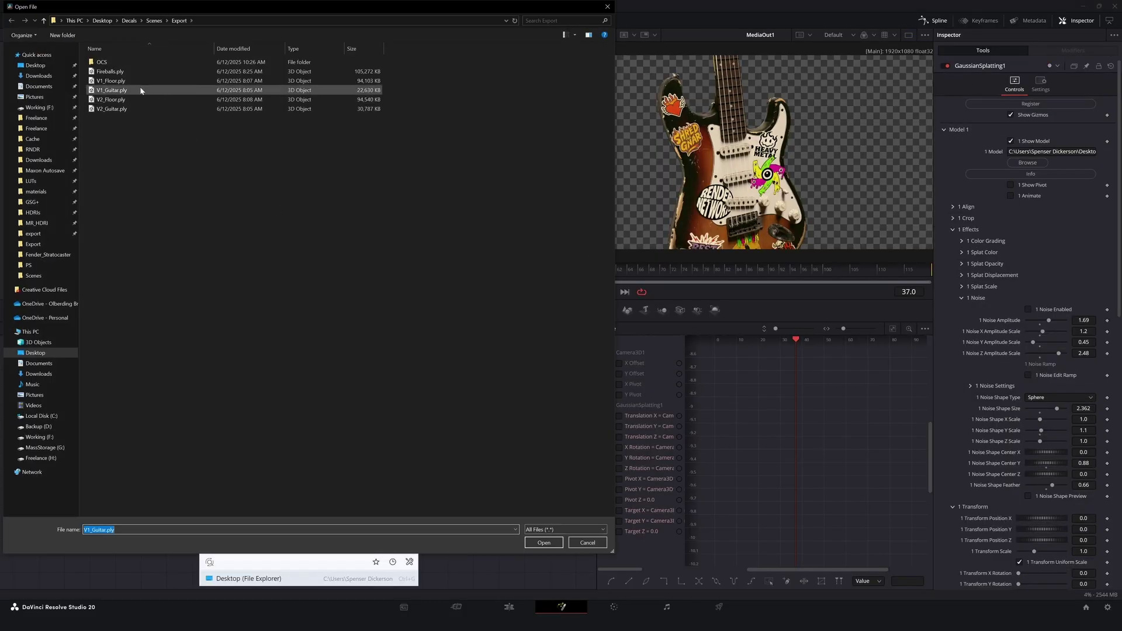
double_click(132, 108)
drag(332, 268, 415, 235)
click(1028, 162)
click(115, 91)
double_click(114, 91)
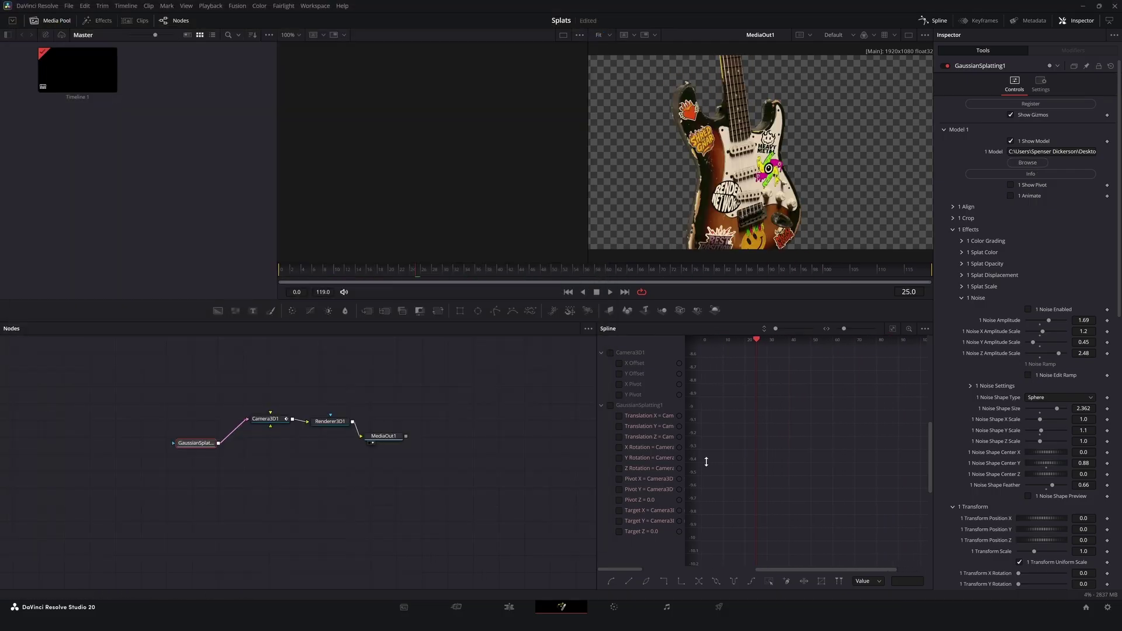
Step: Display the Camera3D1 node in the first viewer and orbit around the guitar and camera
click(280, 419)
key(1)
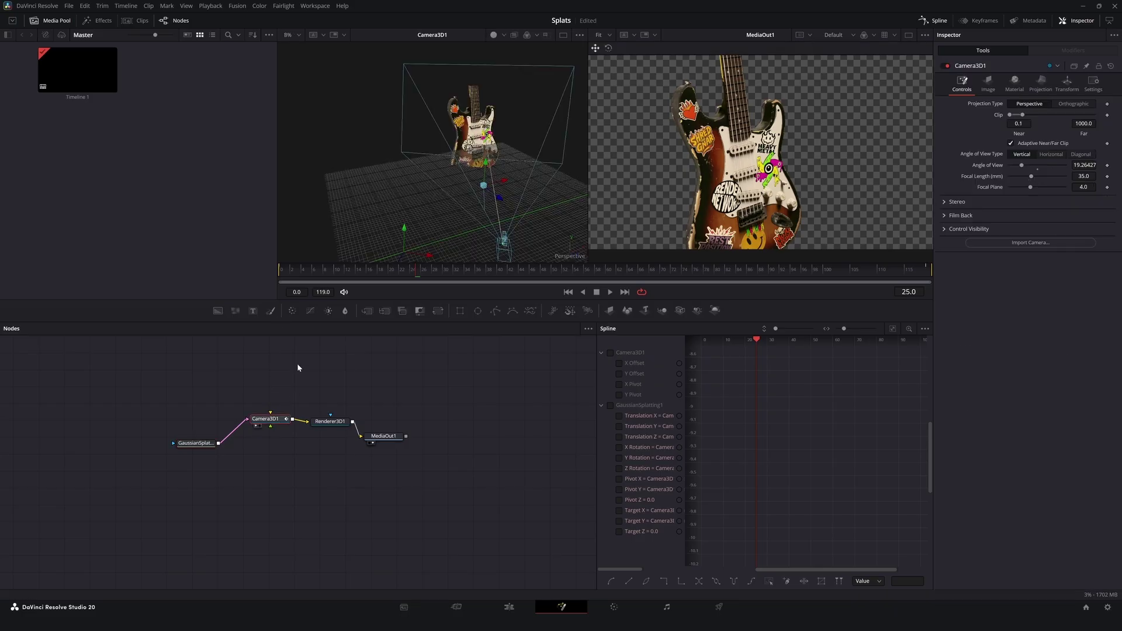
alt+middle_drag(420, 192, 504, 195)
mouse_move(506, 198)
mouse_down()
mouse_move(520, 200)
mouse_move(476, 205)
mouse_move(501, 201)
mouse_up()
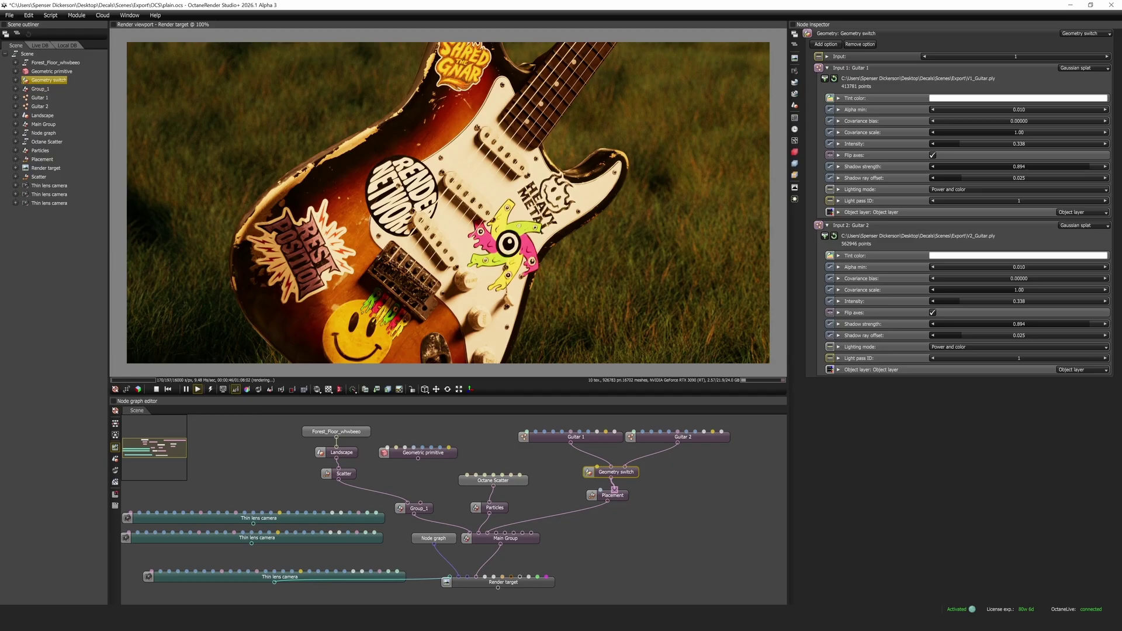
Step: Switch to OctaneRender Studio+ and reconnect Group_1 to the first input of the Main Group node
click(593, 543)
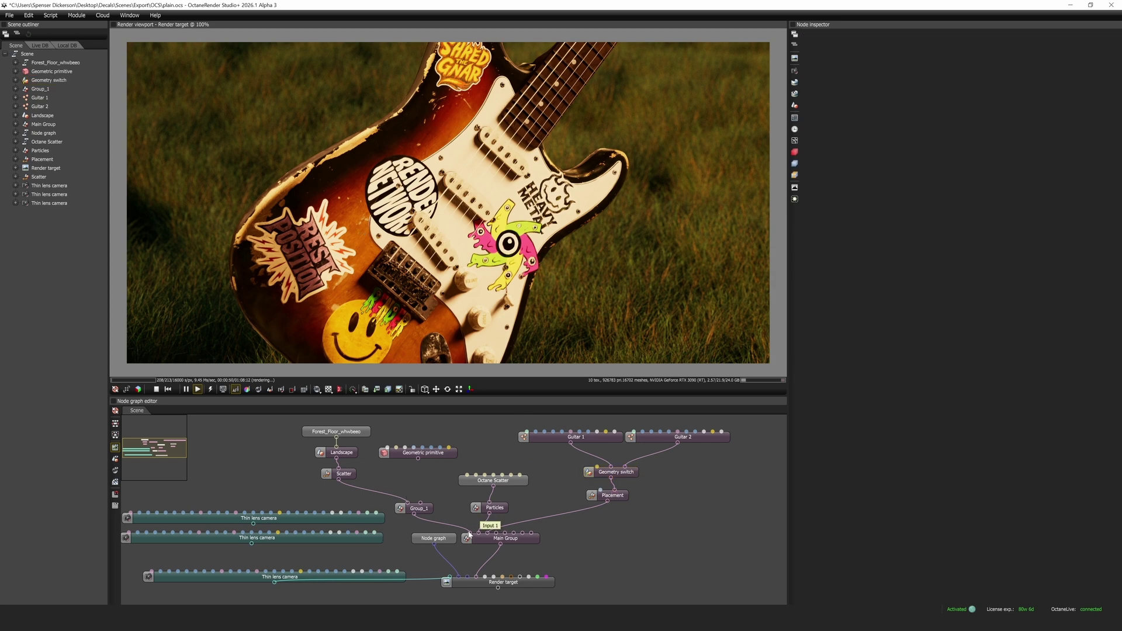
mouse_move(470, 532)
mouse_down()
mouse_move(458, 513)
mouse_move(482, 520)
mouse_move(479, 532)
mouse_move(415, 514)
mouse_up()
mouse_move(478, 532)
mouse_down()
mouse_move(488, 517)
mouse_move(480, 533)
mouse_up()
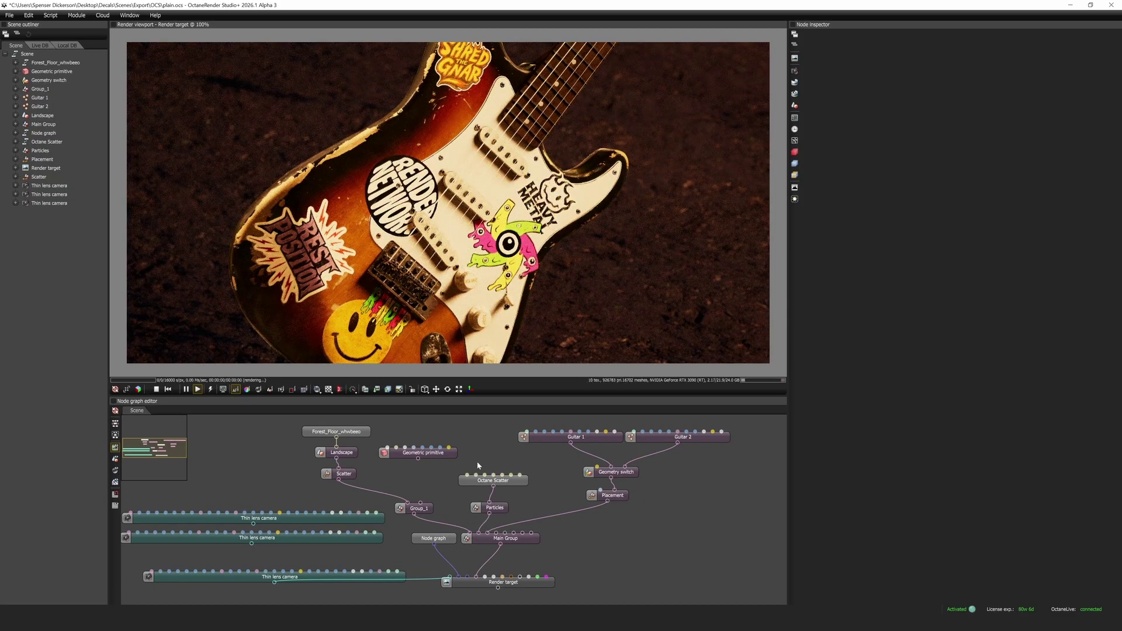
Step: Check the Geometric primitive node's settings, and connect the Placement node to the third input of Main Group
click(418, 454)
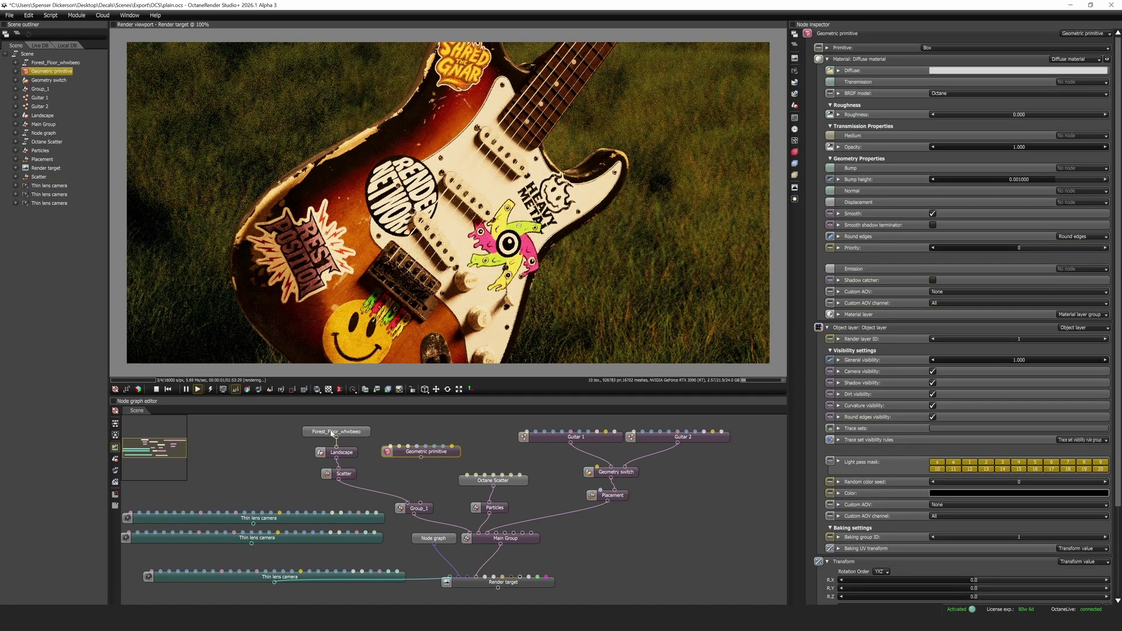
click(646, 473)
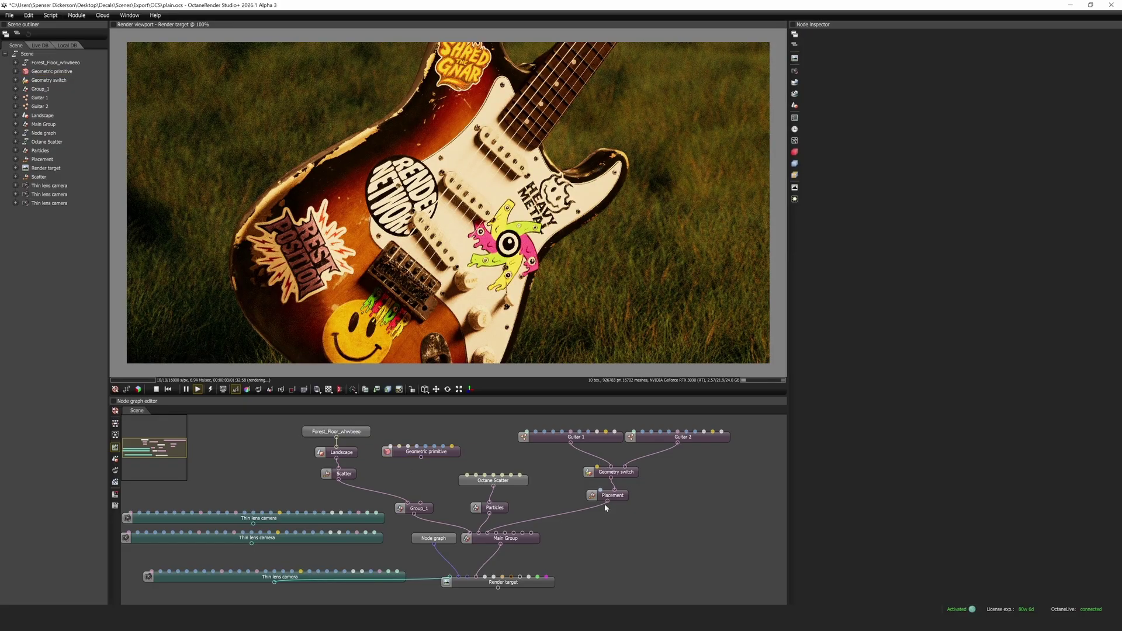
drag(607, 501, 487, 533)
click(624, 498)
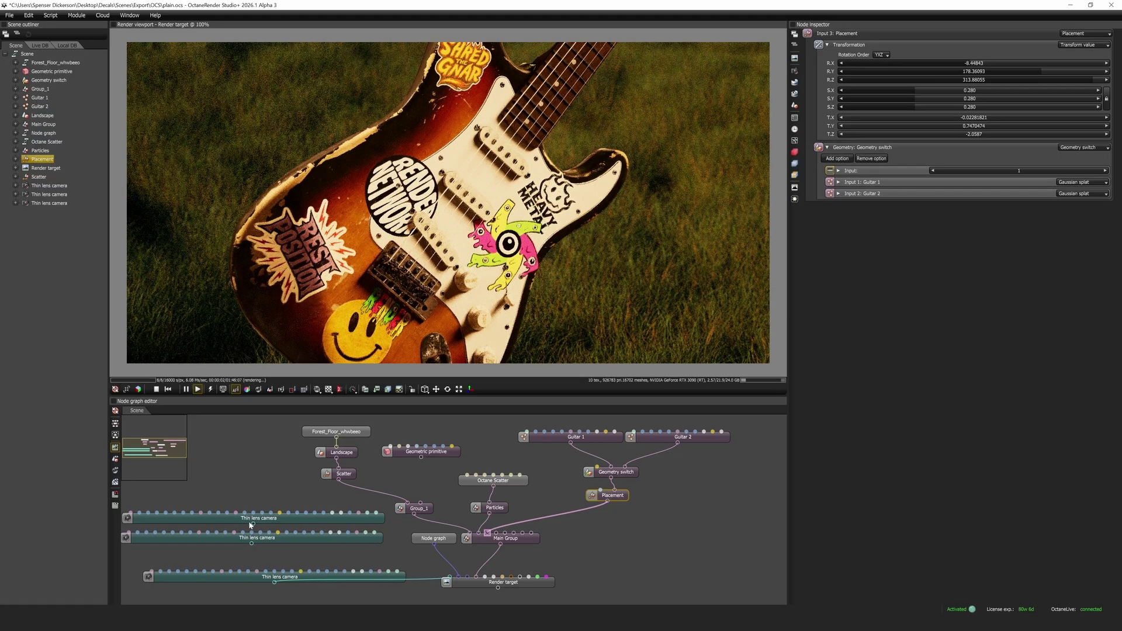
Step: Connect the uppermost Thin lens camera to the Render target and raise the guitar's Placement to about X -0.11, Y 0.83, Z -2.05
drag(254, 524, 455, 581)
click(630, 500)
click(620, 498)
click(436, 389)
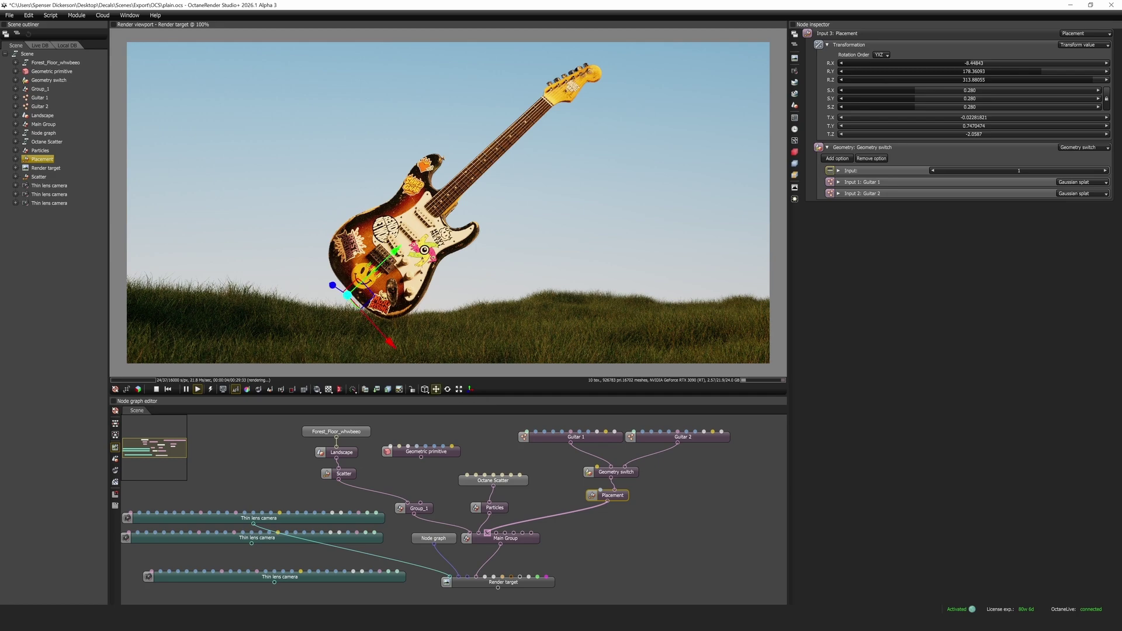
drag(347, 295, 366, 278)
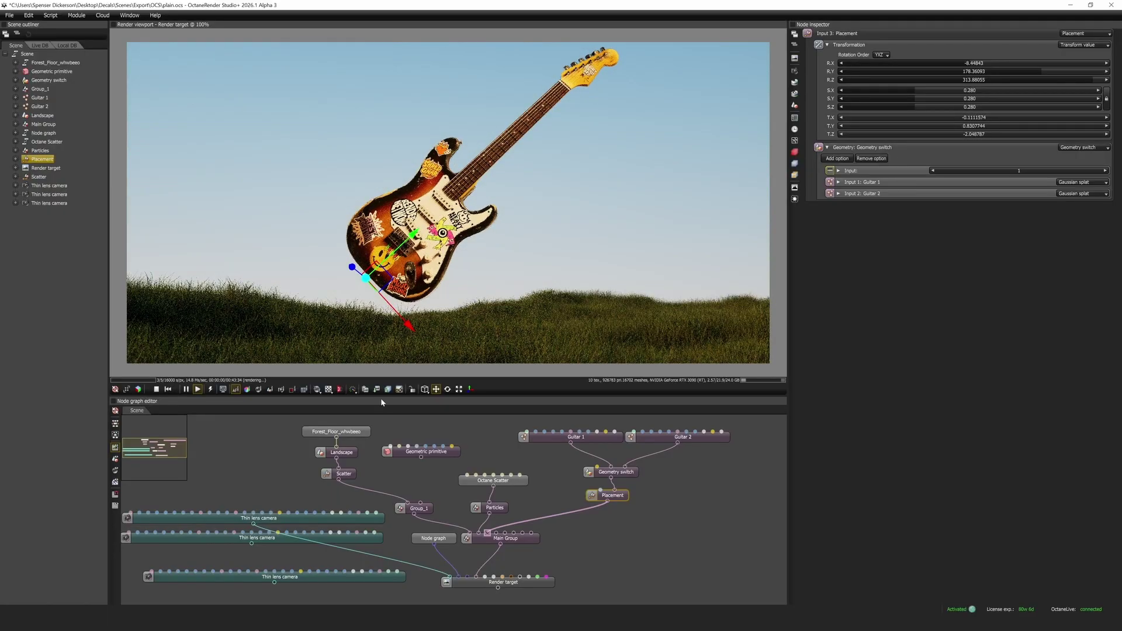
click(448, 389)
click(436, 389)
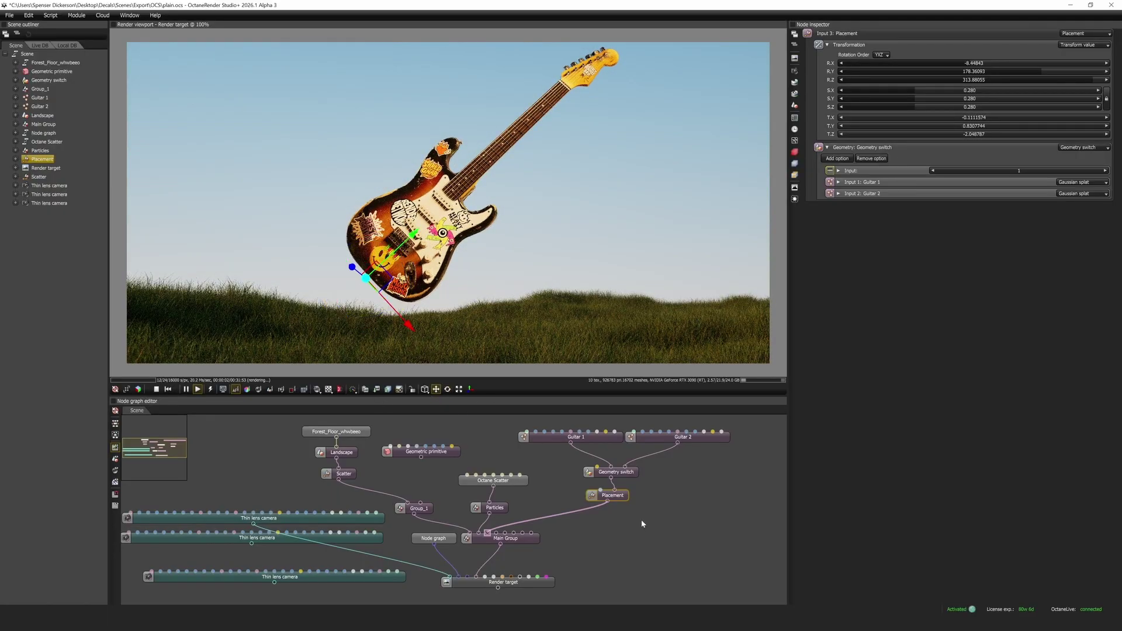
click(649, 517)
Step: Examine the file and splat settings of both guitar inputs in the Geometry switch node
click(631, 476)
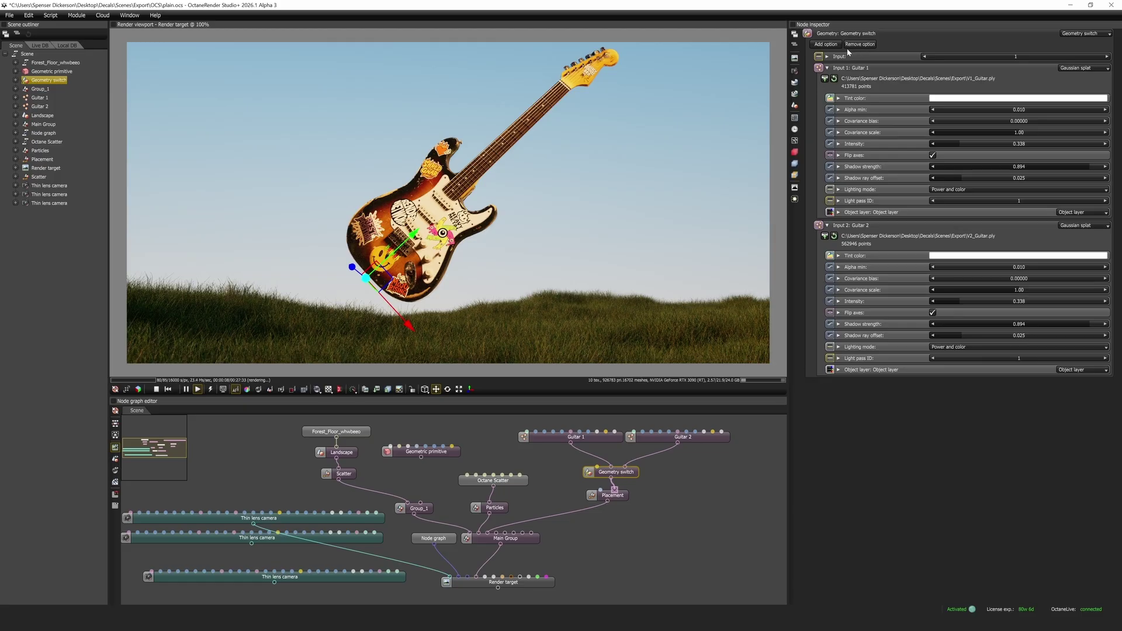
click(826, 68)
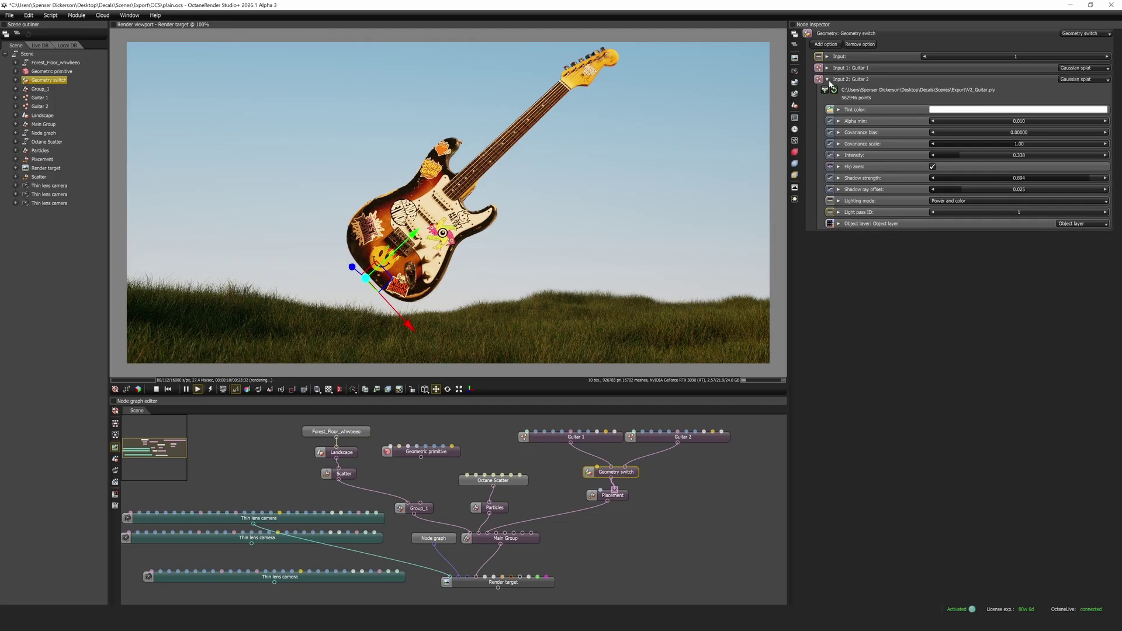
click(826, 79)
click(827, 79)
click(827, 68)
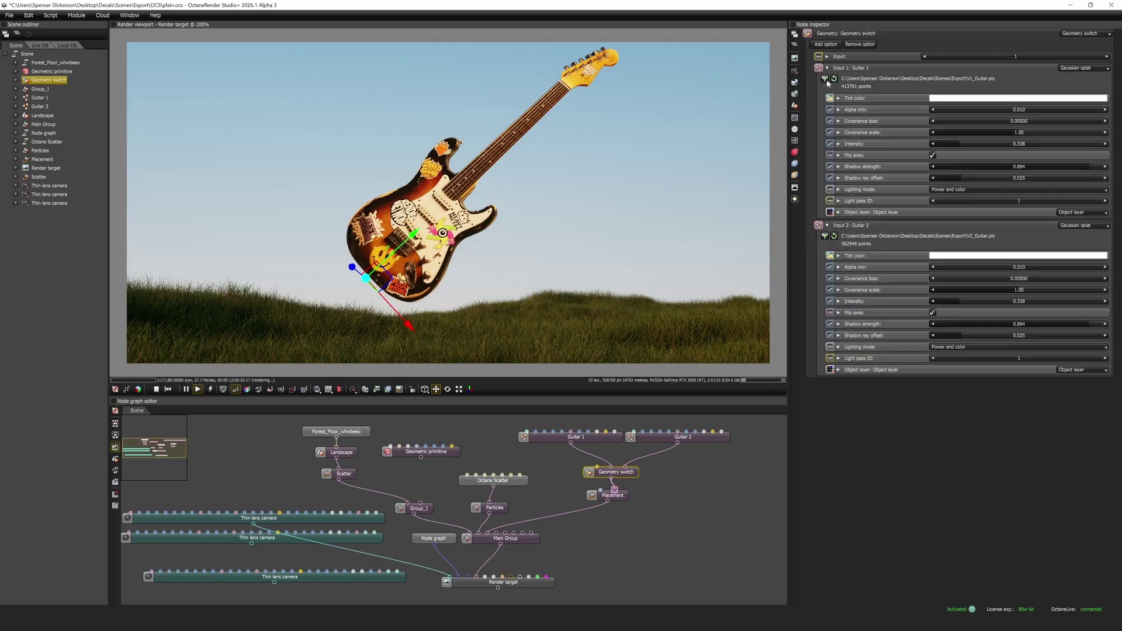
Step: Compare the Gaussian splat and object layer settings of the Guitar 1 and Guitar 2 nodes
click(597, 439)
click(653, 433)
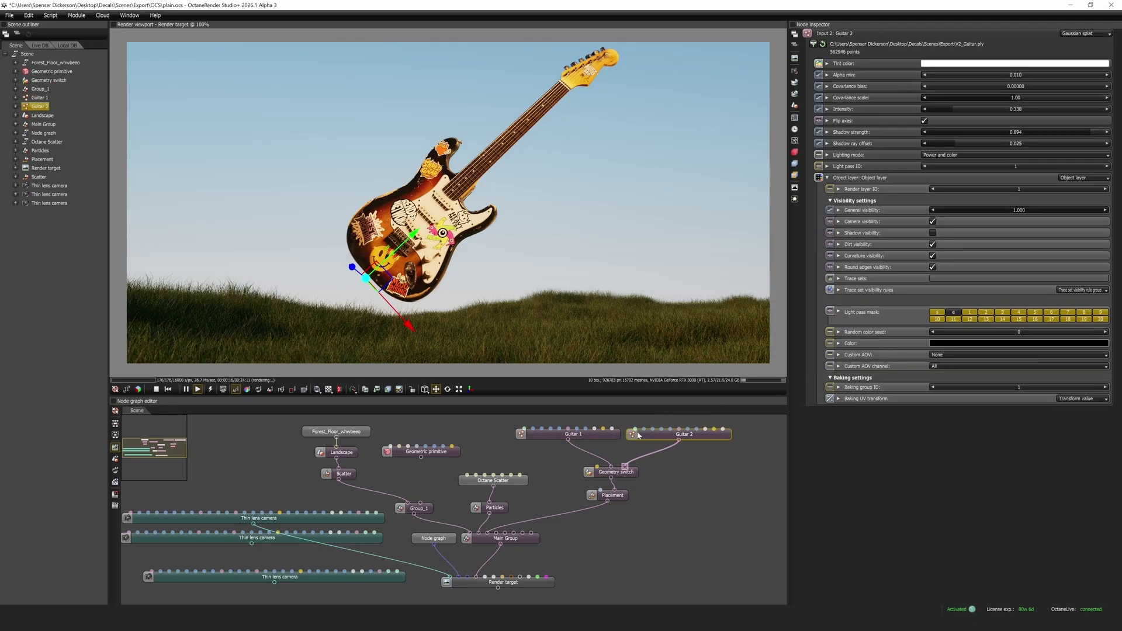
click(604, 437)
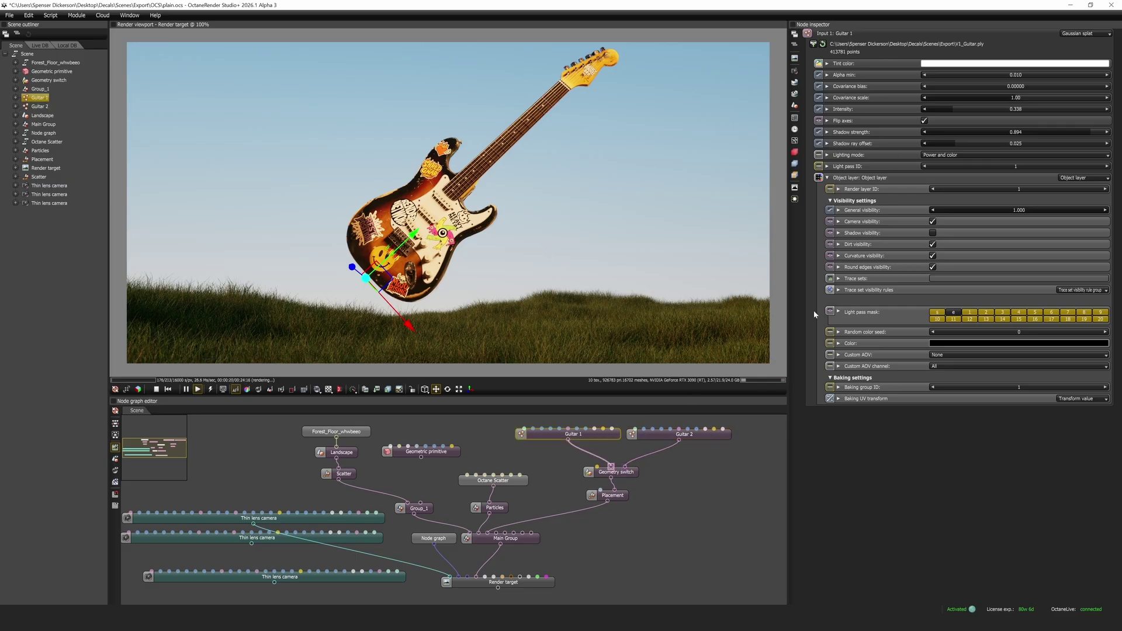
click(678, 437)
Step: Collapse both guitar inputs of the Geometry switch and alternate its Input between 1 and 2, ending on 2
click(634, 473)
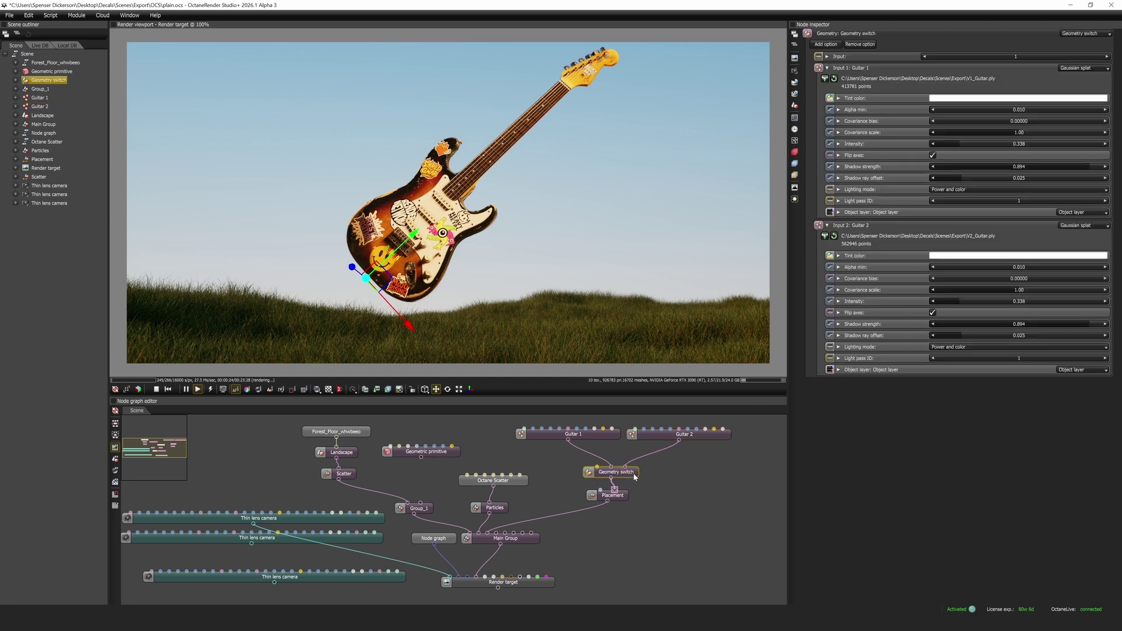
click(828, 68)
click(827, 79)
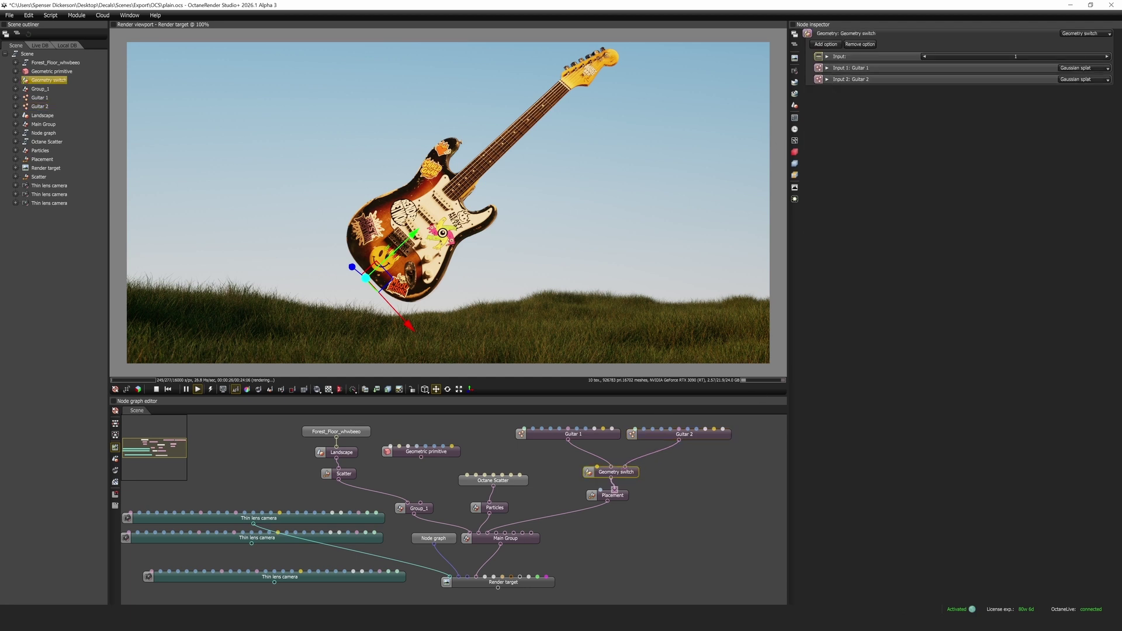
click(1105, 57)
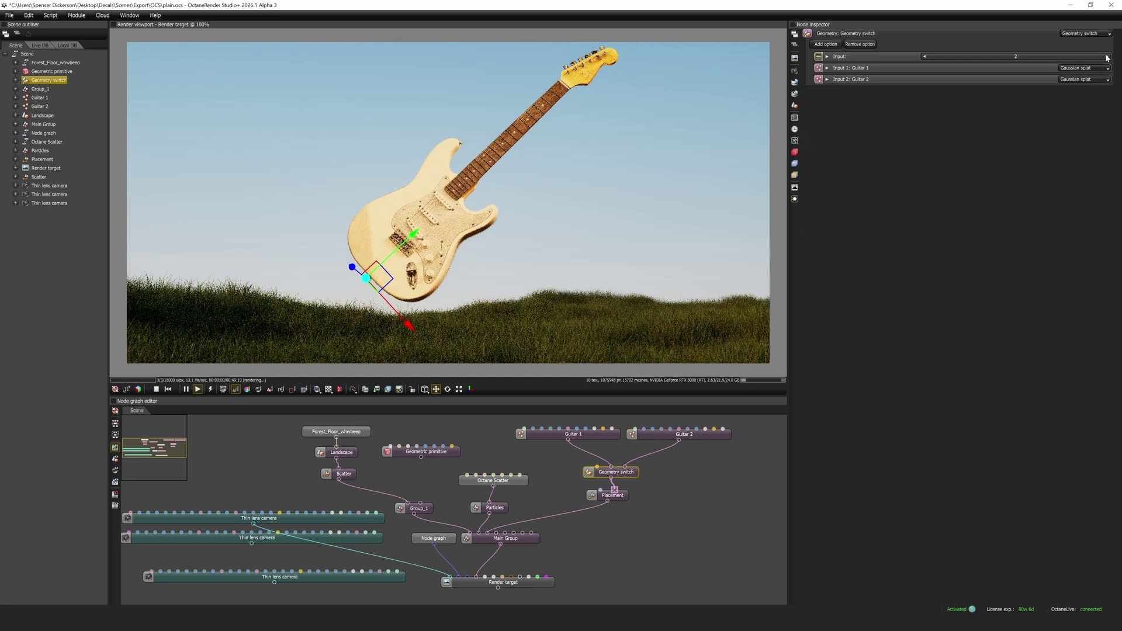
click(924, 56)
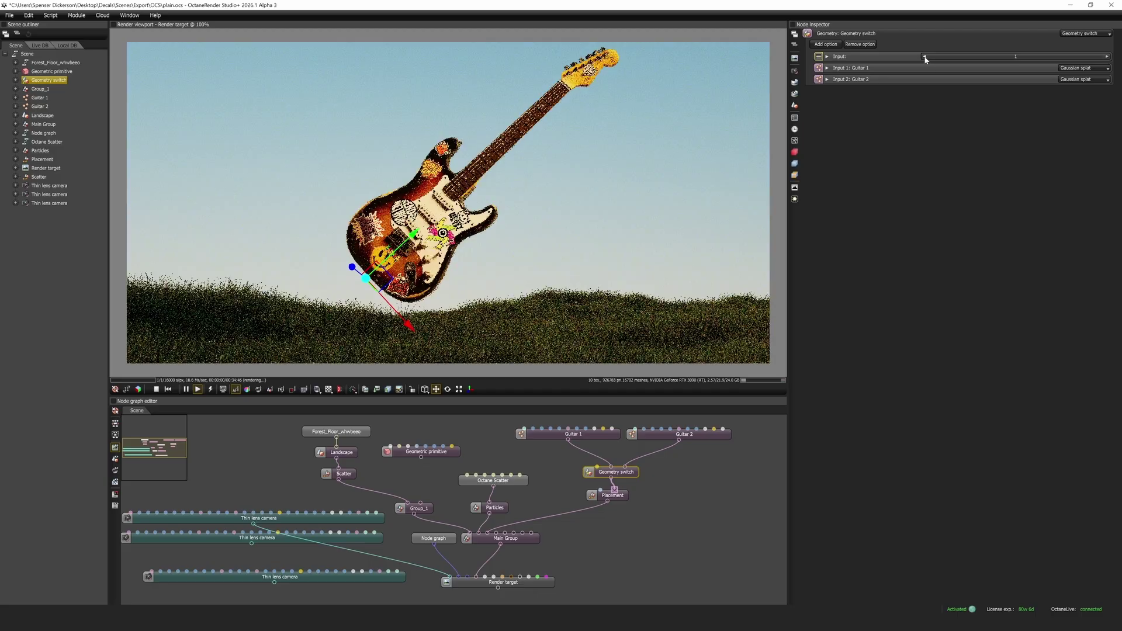
click(1106, 57)
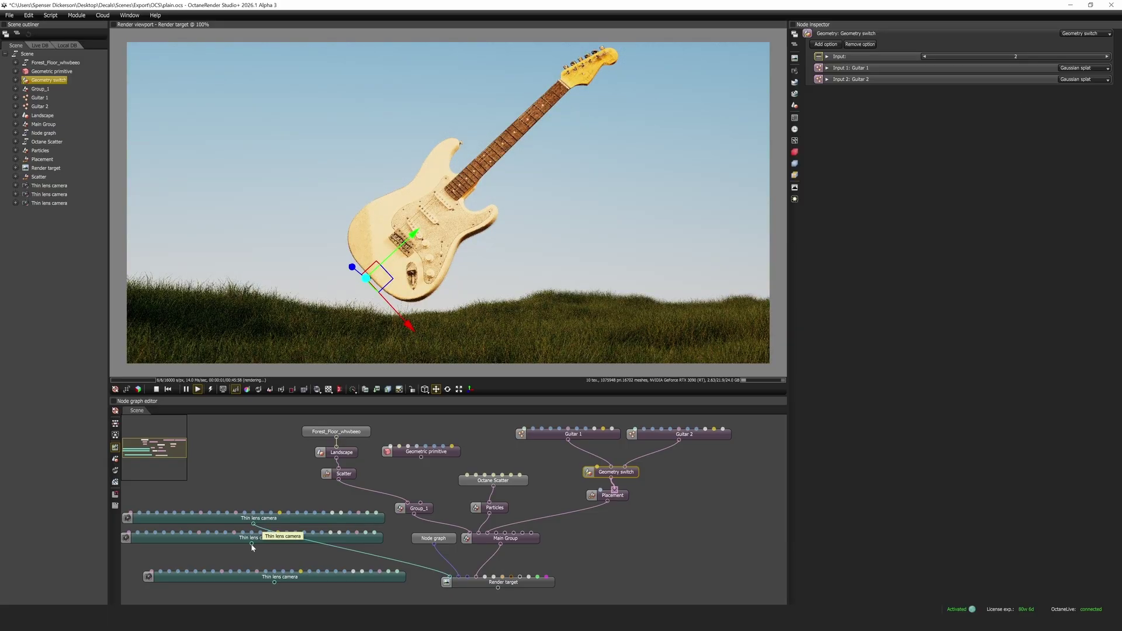
Step: Connect the middle Thin lens camera to the Render target and compare both guitars, leaving the Geometry switch Input at 1
drag(251, 544, 459, 577)
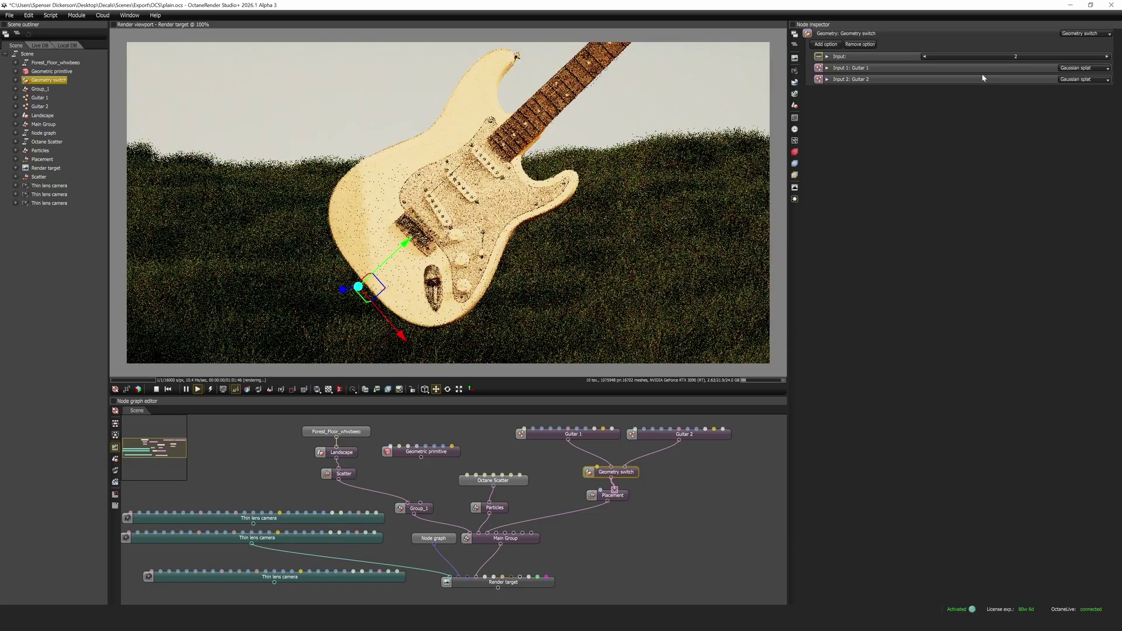
click(924, 58)
click(1107, 58)
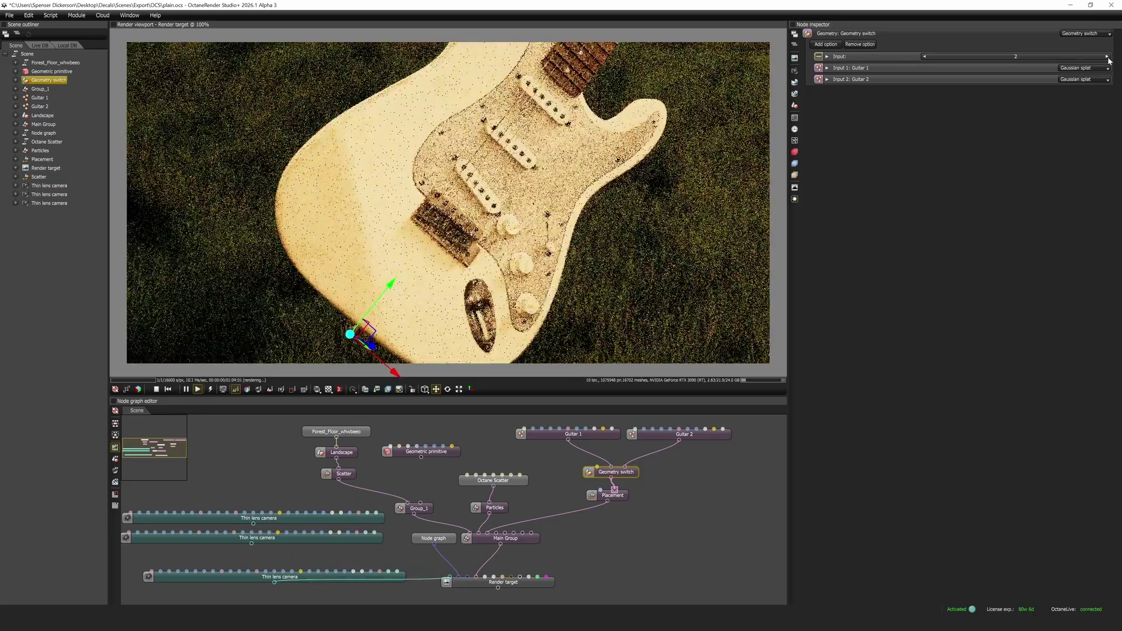
click(924, 56)
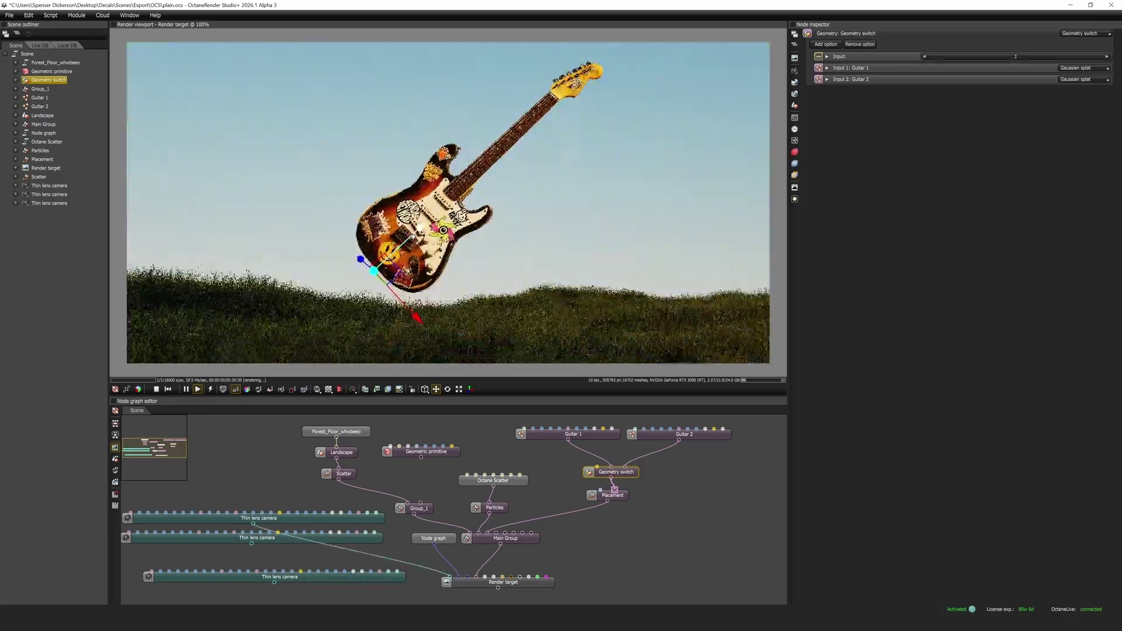
Step: Set the North offset of the daylight environment in the Node graph node to -0.355
drag(412, 236, 386, 234)
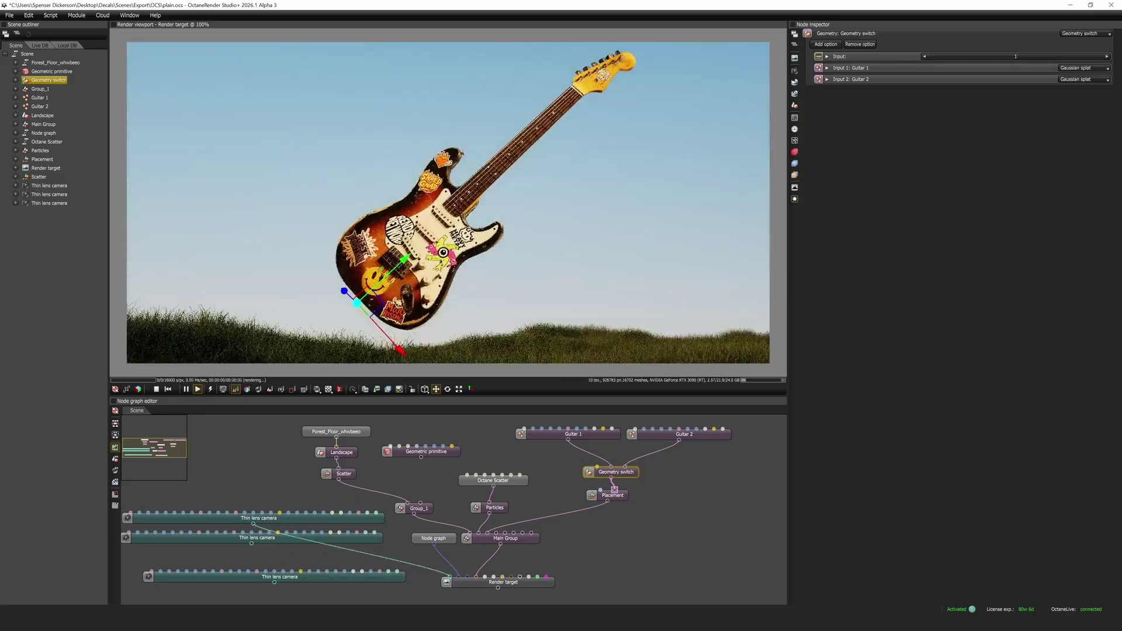
click(433, 538)
click(988, 102)
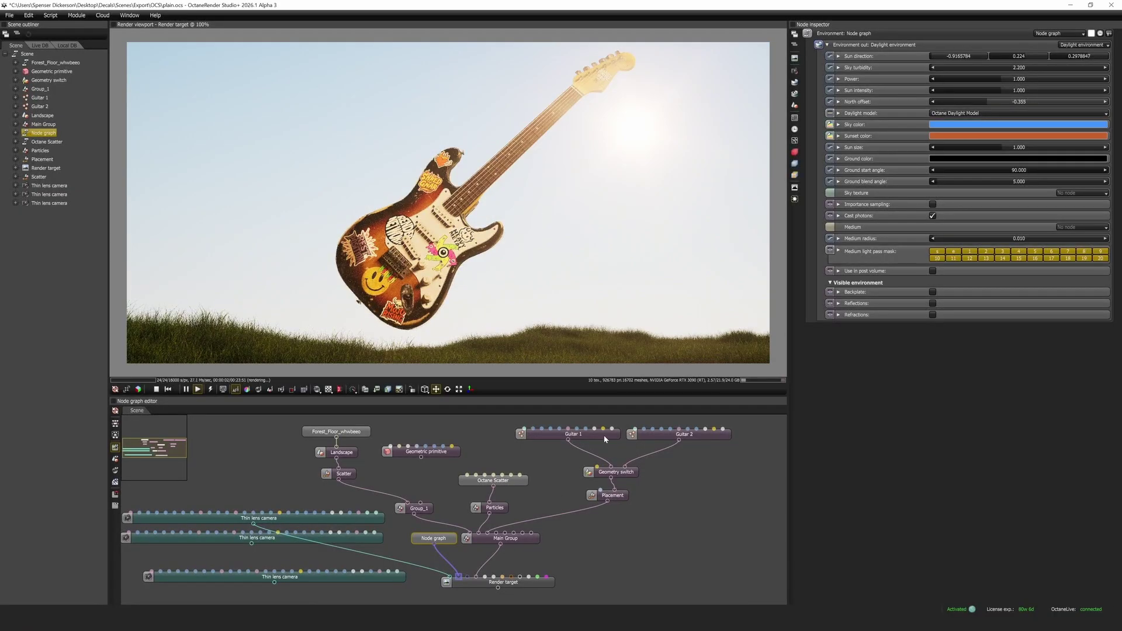
Step: Turn on Shadow visibility for Guitar 1 and set its Shadow strength to 0.940
click(604, 434)
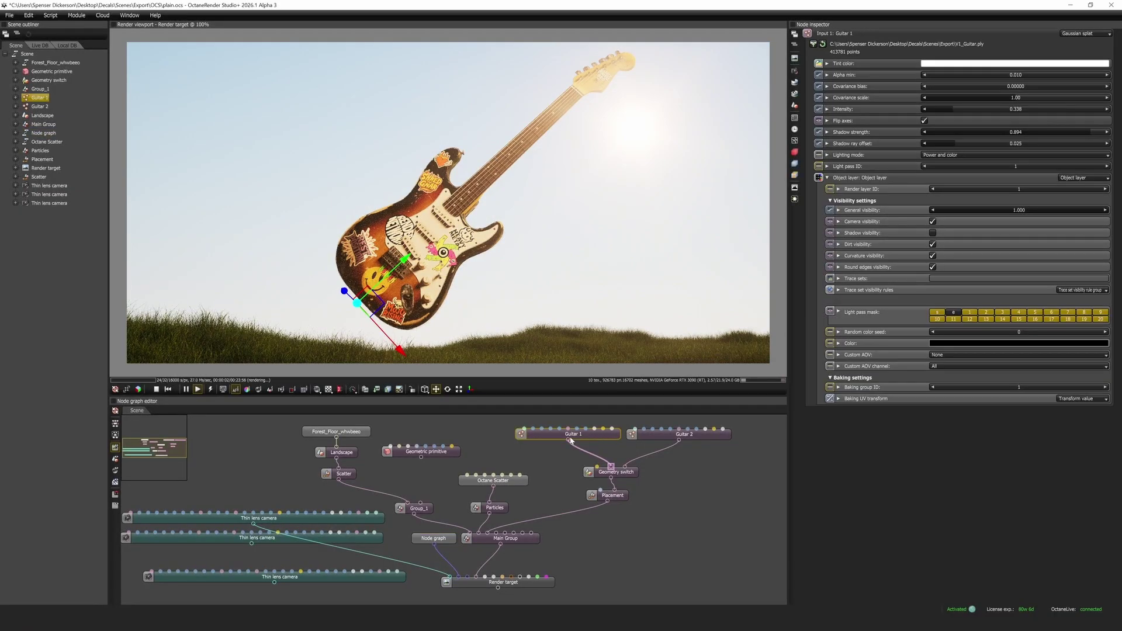
click(933, 233)
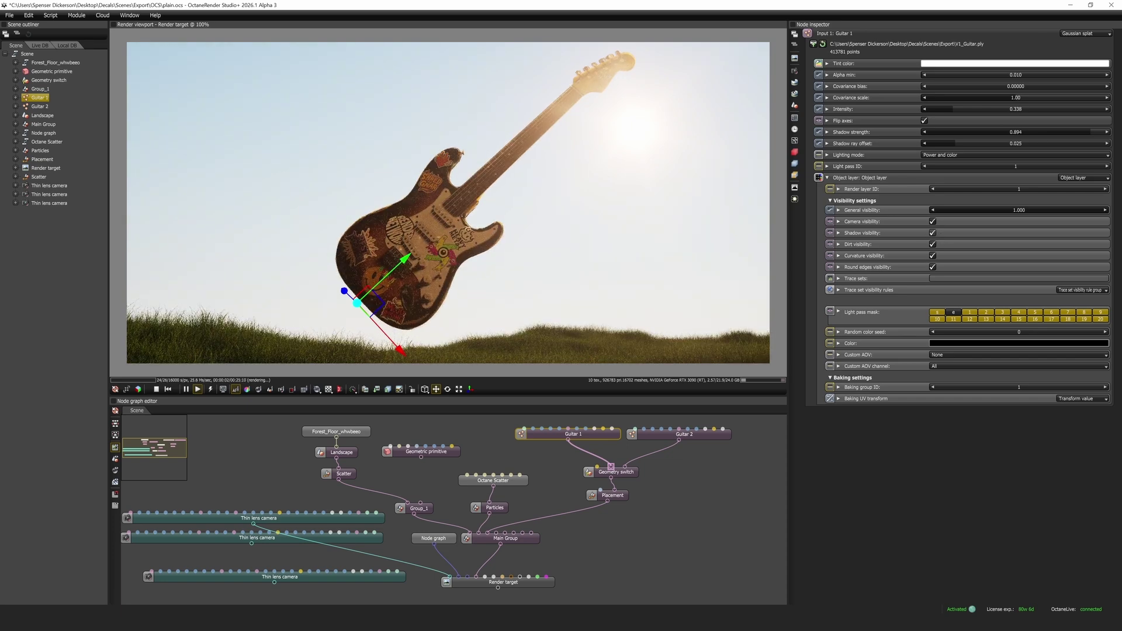
drag(1040, 133, 1097, 135)
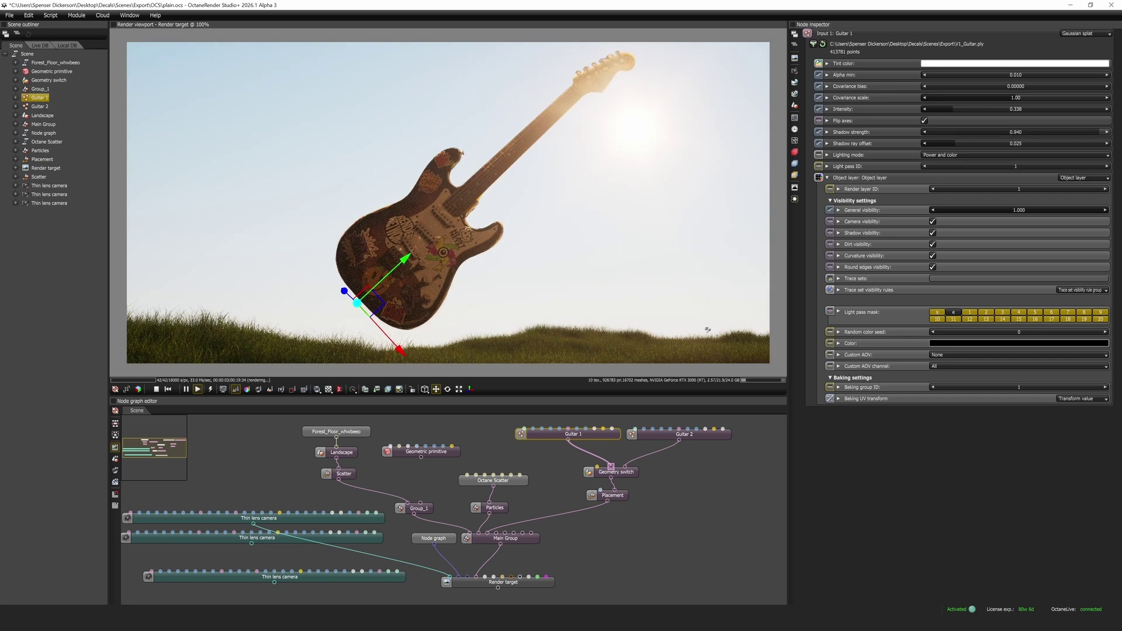
Step: Try the Power lighting mode on Guitar 1 and return it to Power and color
click(956, 155)
click(937, 172)
click(942, 155)
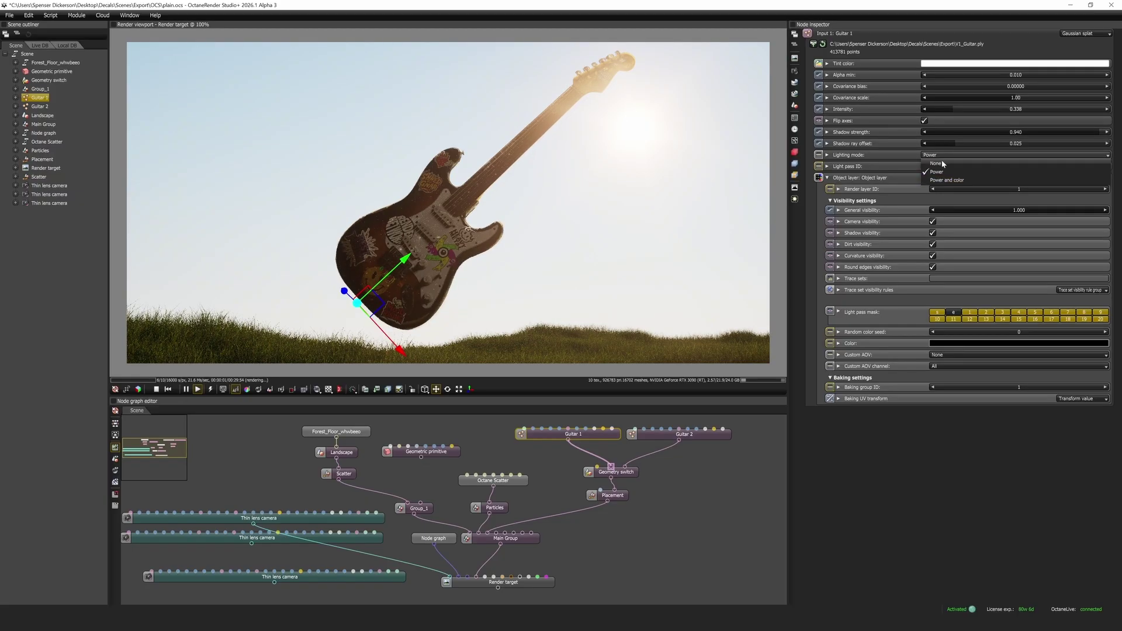
click(944, 180)
Step: Raise the daylight environment's North offset to take the sun out of the view and set Guitar 1's Shadow strength to 0.912
click(433, 538)
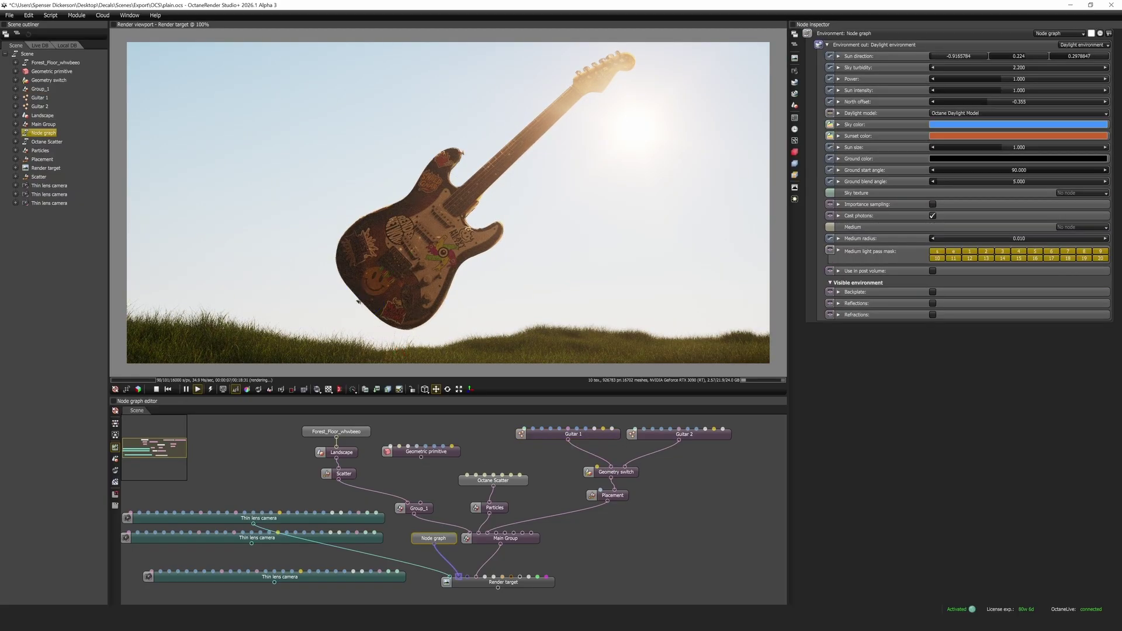
drag(987, 102, 1031, 101)
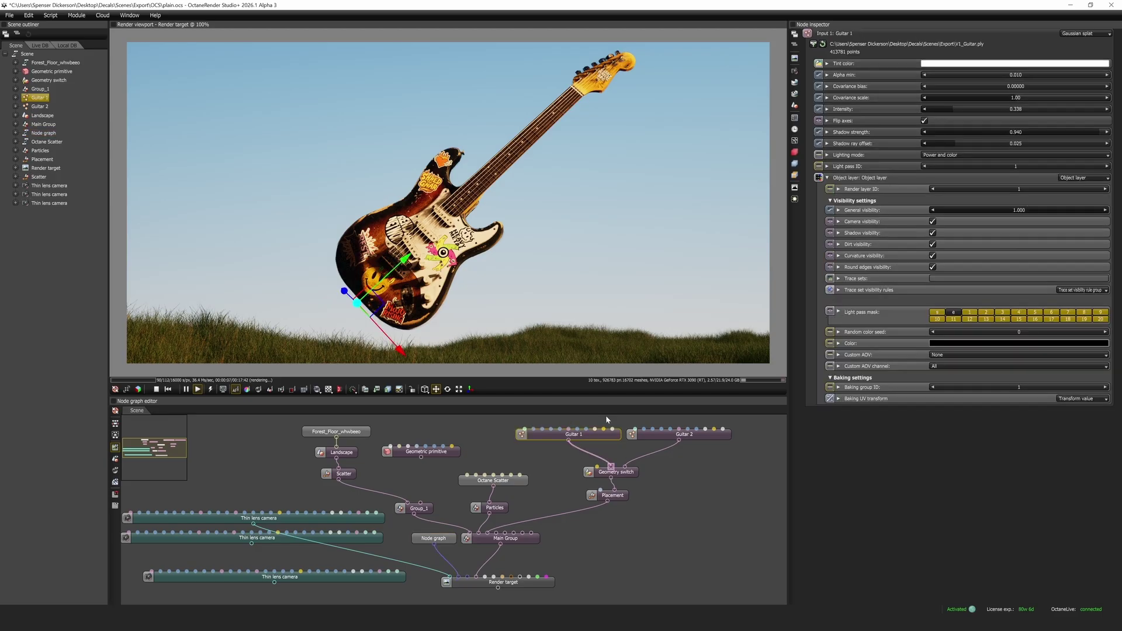
click(587, 434)
mouse_move(1094, 132)
mouse_down()
mouse_move(948, 132)
mouse_move(1119, 118)
mouse_move(1095, 121)
mouse_up()
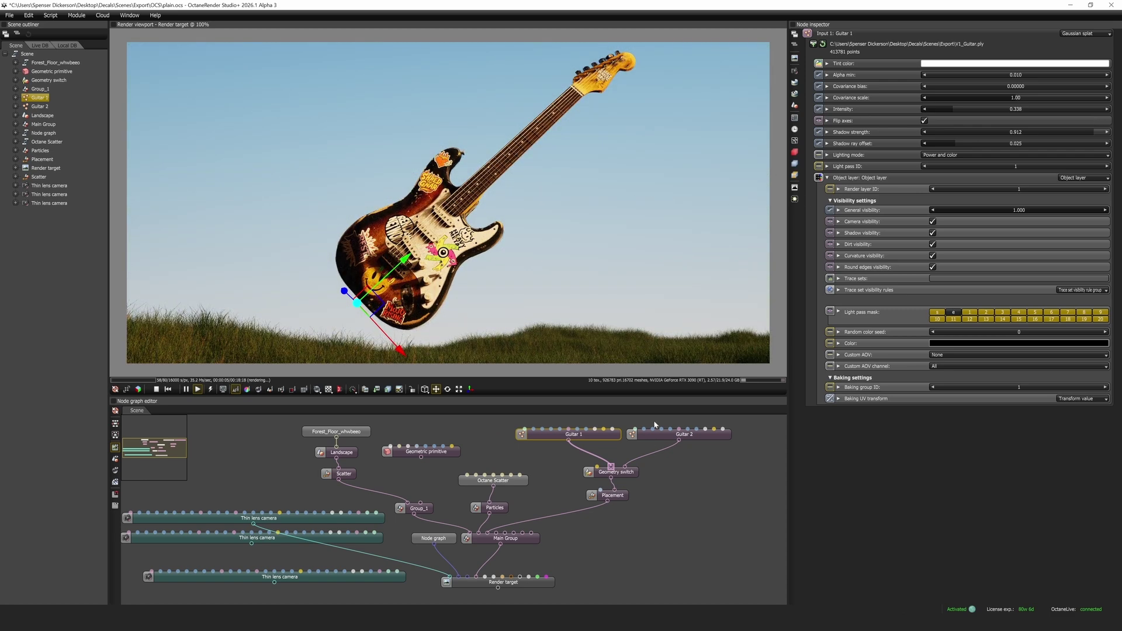
Step: Set the Geometry switch Input to 2 and compare Guitar 2 with Shadow visibility on and off, leaving it off
click(627, 472)
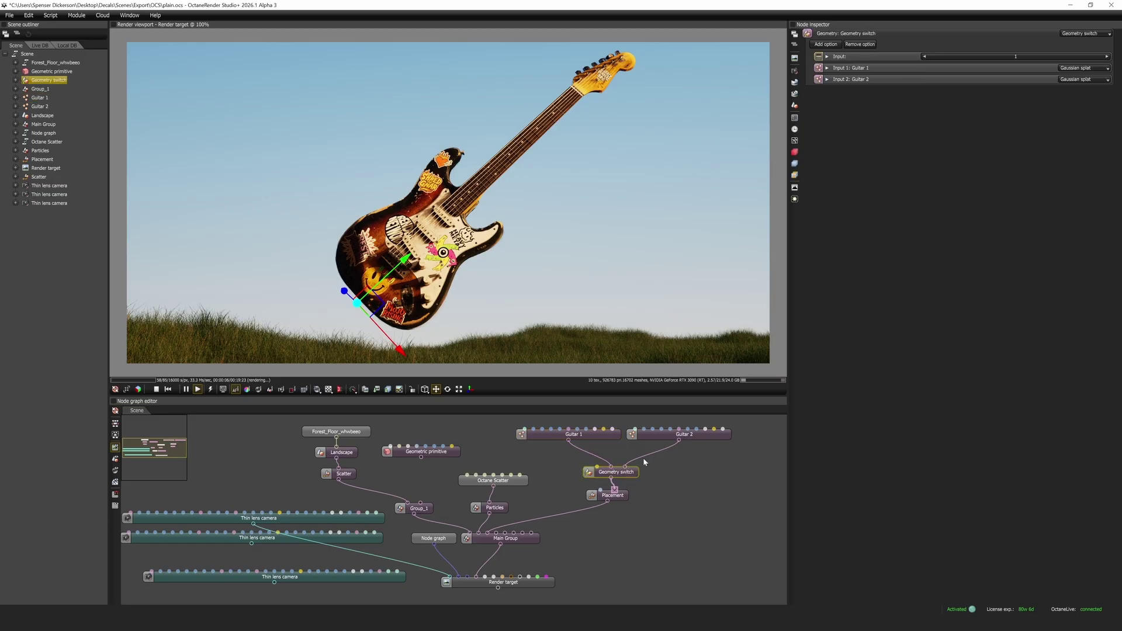
click(1107, 57)
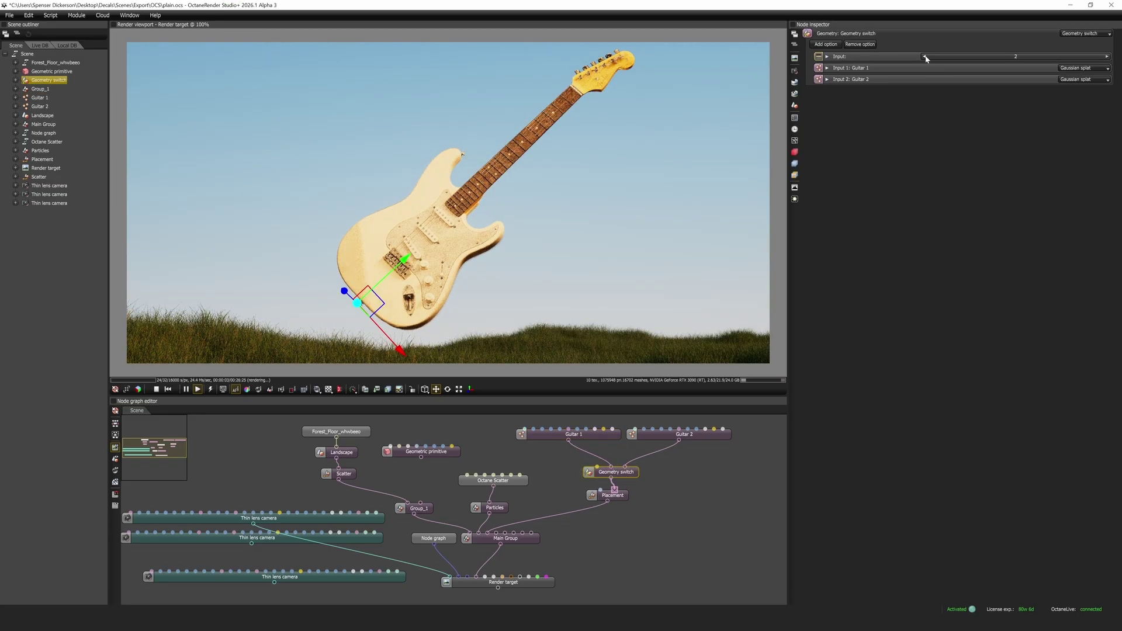
click(680, 437)
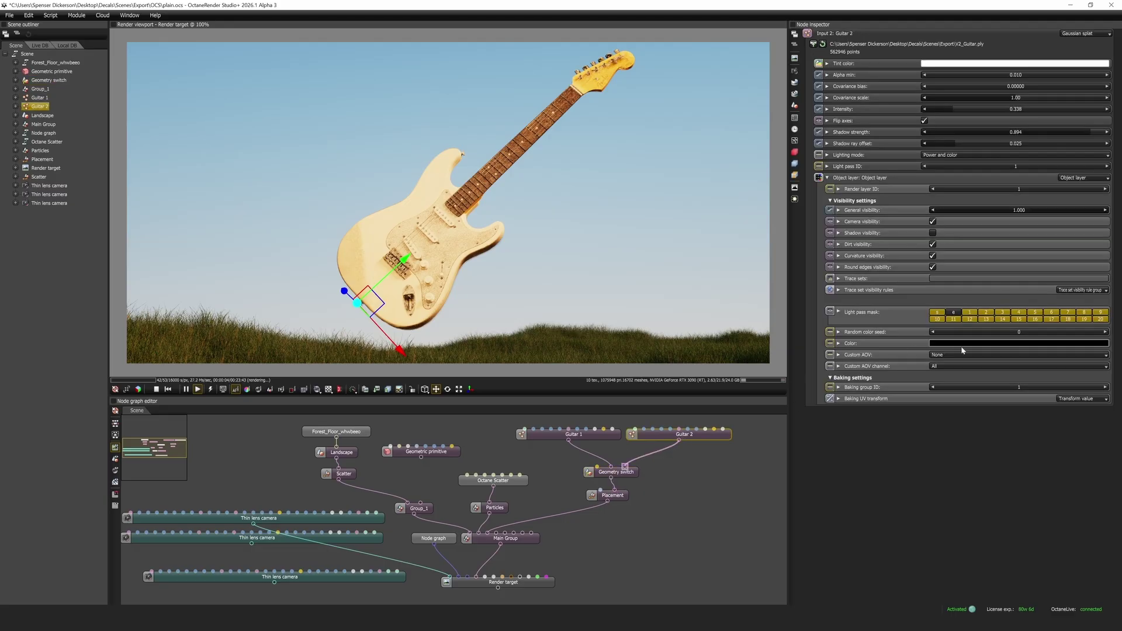
click(932, 233)
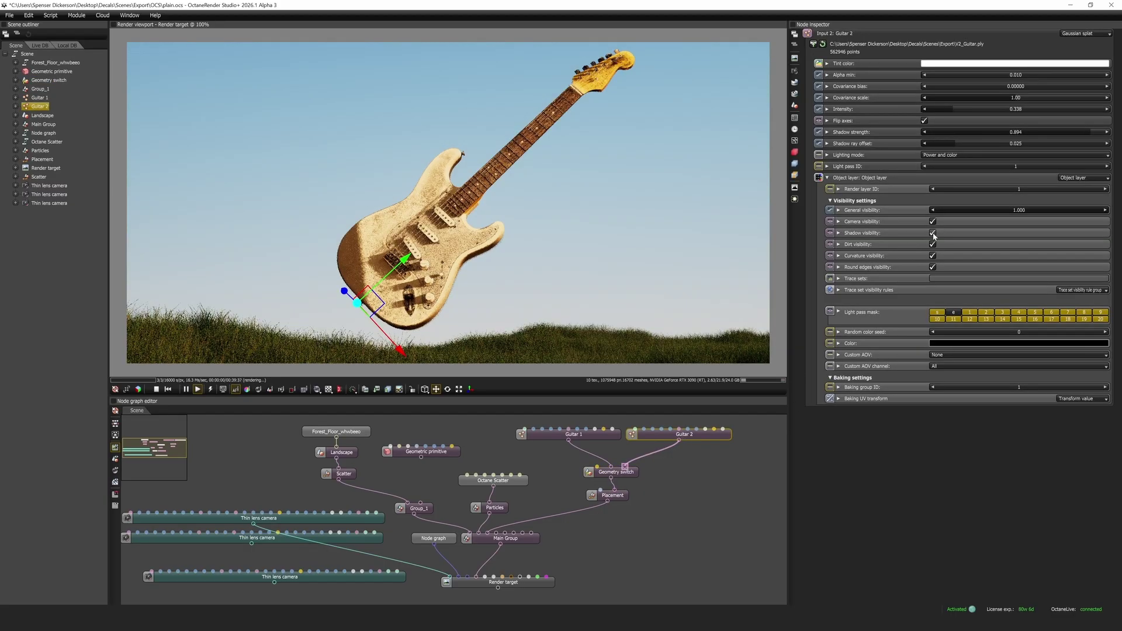
click(933, 233)
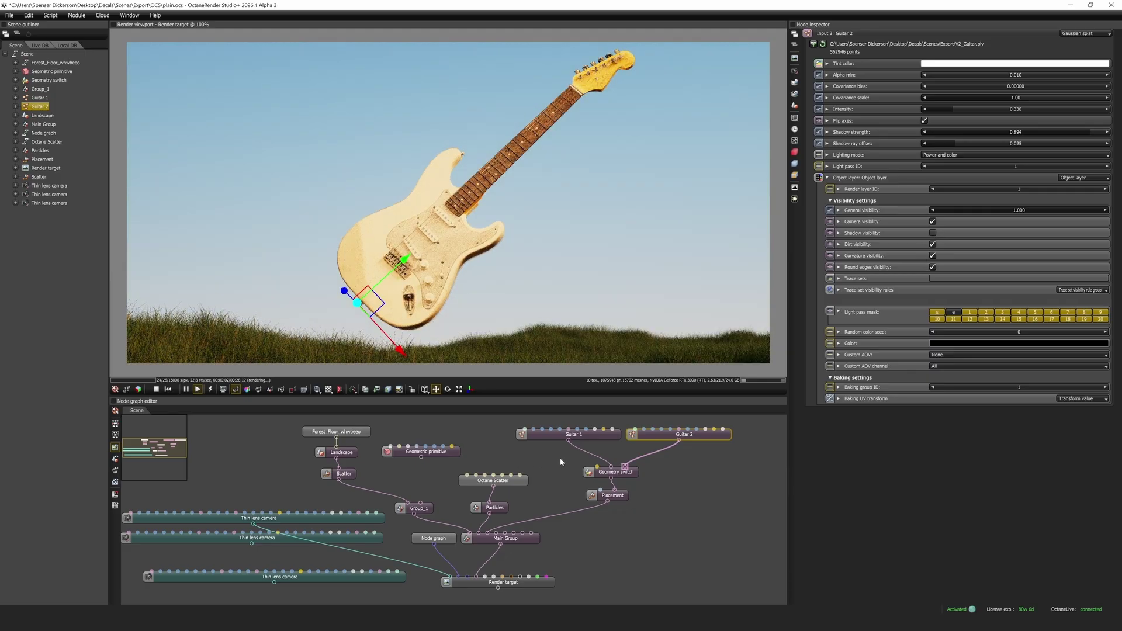
Step: Duplicate the guitar's Placement node into the Main Group and move the copy to the right, at about X -0.755, Y 0.797, Z -2.07
drag(621, 498, 577, 501)
key(ctrl+c)
key(ctrl+v)
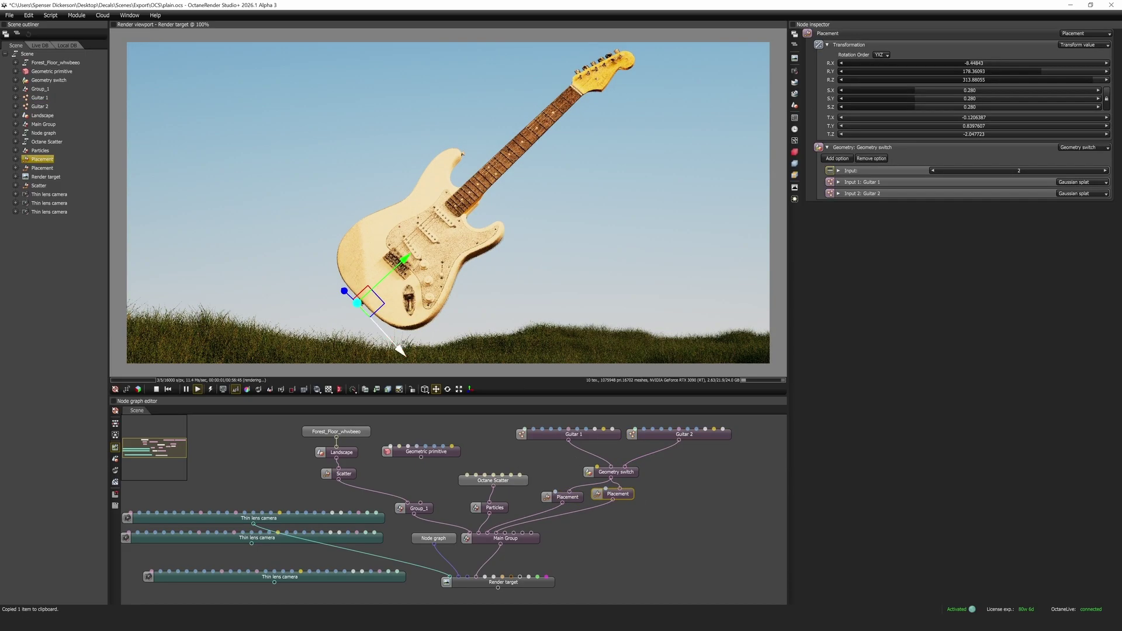
drag(381, 306, 546, 355)
Step: Add a third Placement copy to the Main Group and move its guitar to the left of the original
key(ctrl+v)
drag(643, 498, 661, 494)
drag(666, 498, 513, 532)
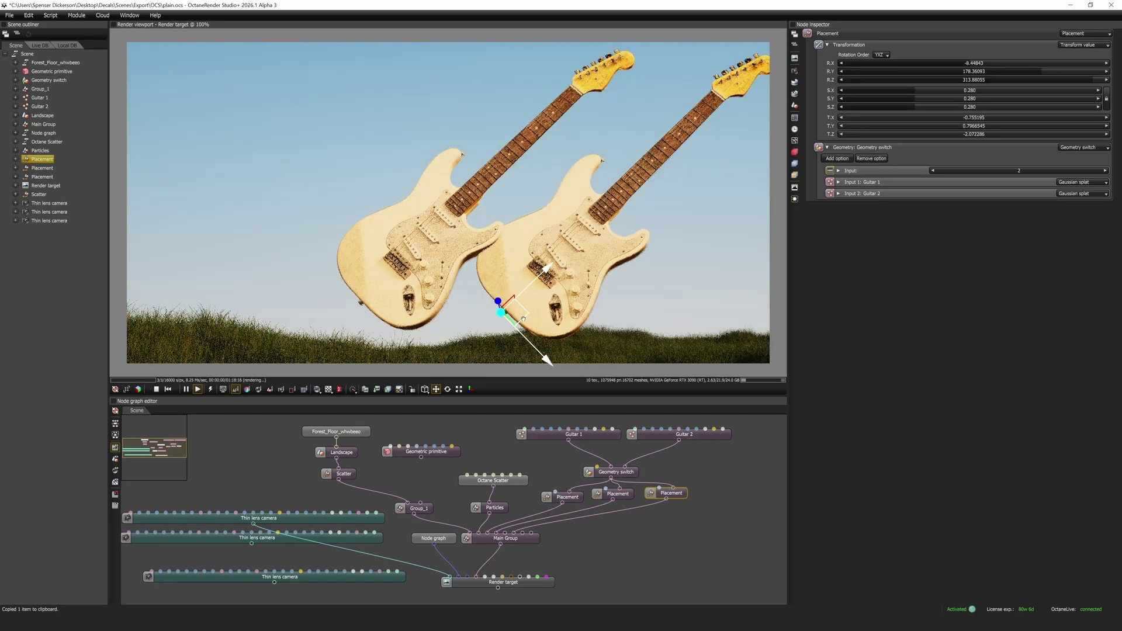
drag(497, 310, 227, 290)
click(681, 526)
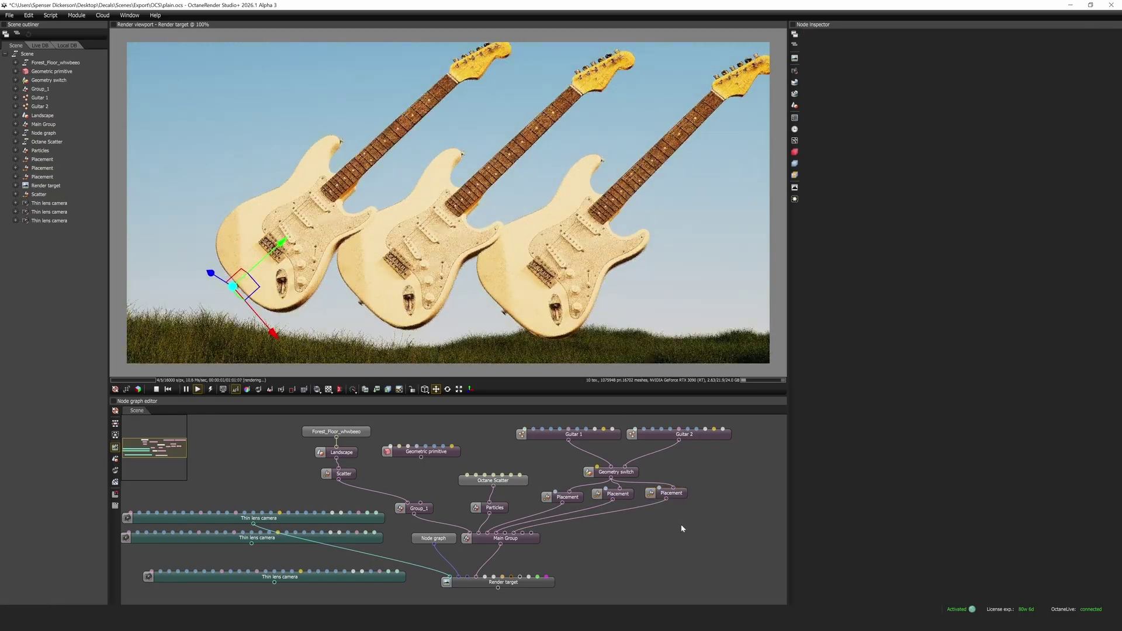
Step: Duplicate the Geometry switch for the left guitar's Placement node and set the copy's Input to 1
drag(671, 492, 673, 502)
drag(625, 471, 674, 496)
key(ctrl+c)
key(ctrl+v)
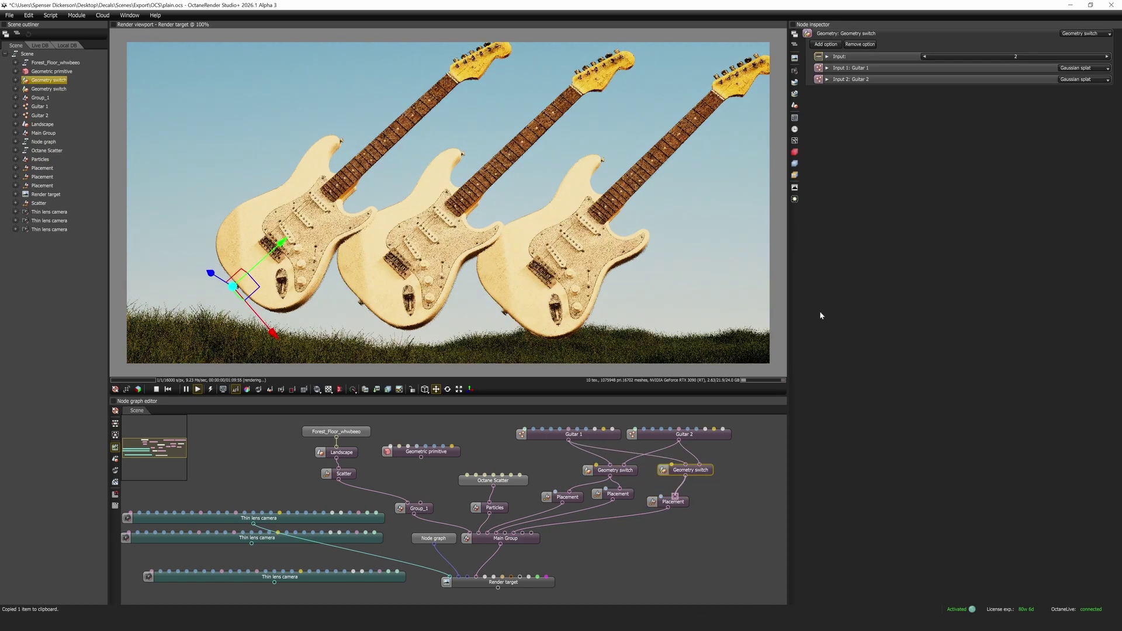
click(924, 57)
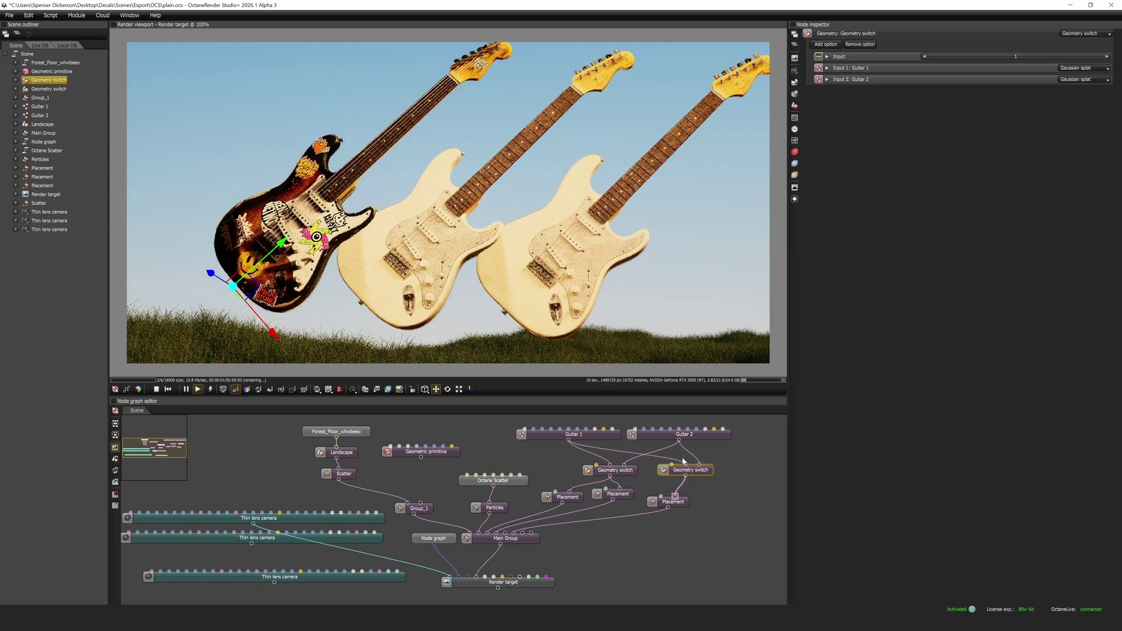
Step: Duplicate the Geometry switch for the right guitar's Placement node and set that copy's Input to 1
drag(683, 462, 695, 461)
drag(624, 471, 577, 466)
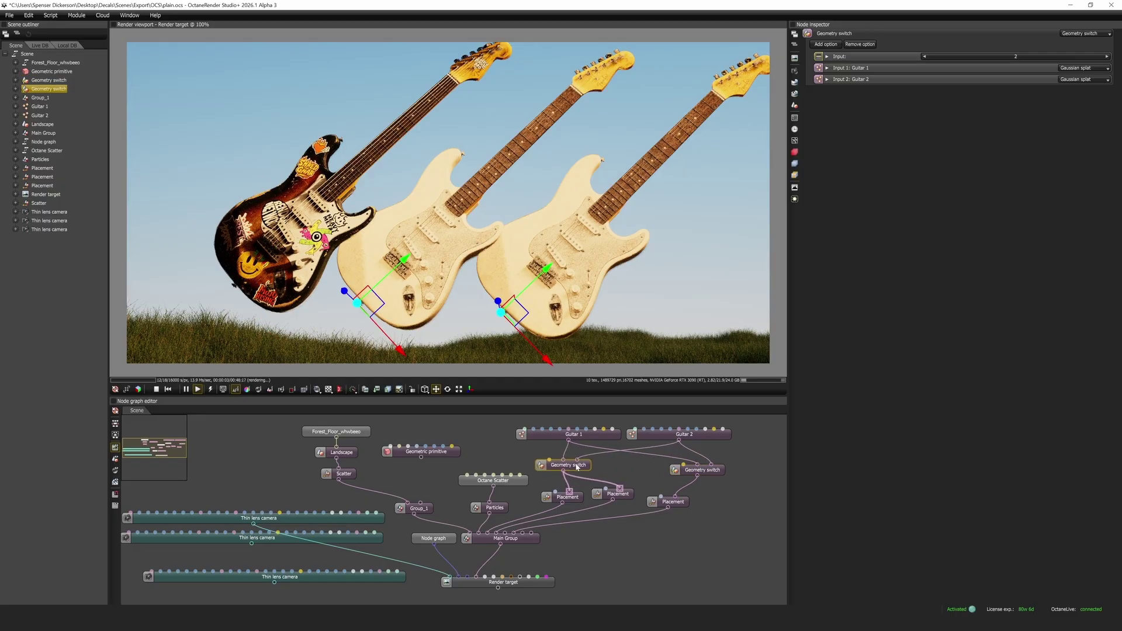
key(ctrl+c)
key(ctrl+v)
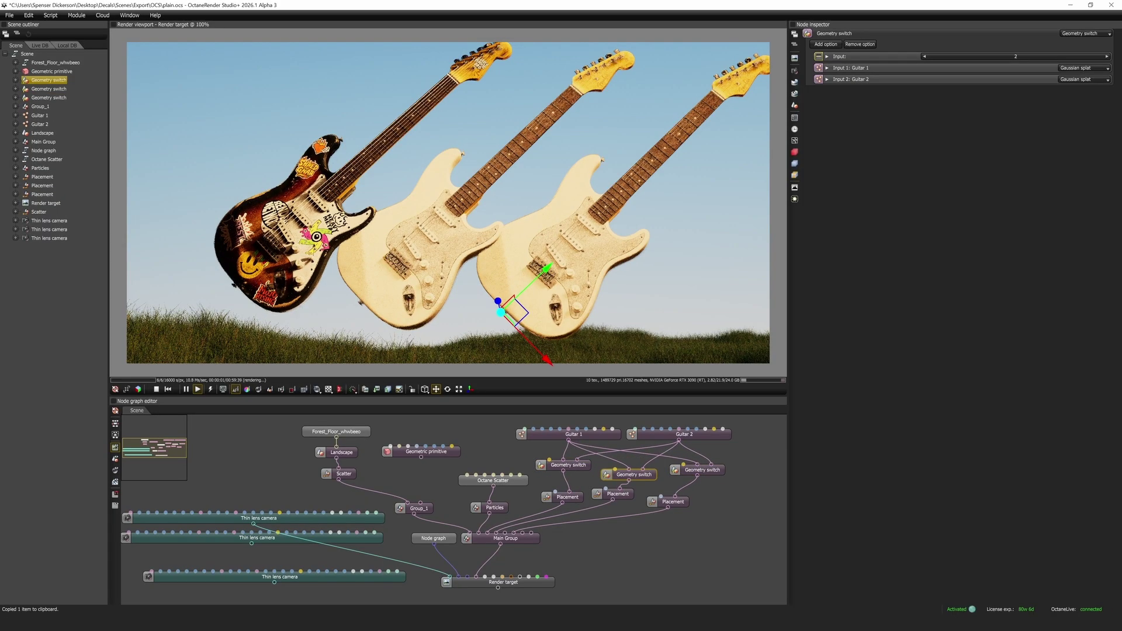
click(923, 57)
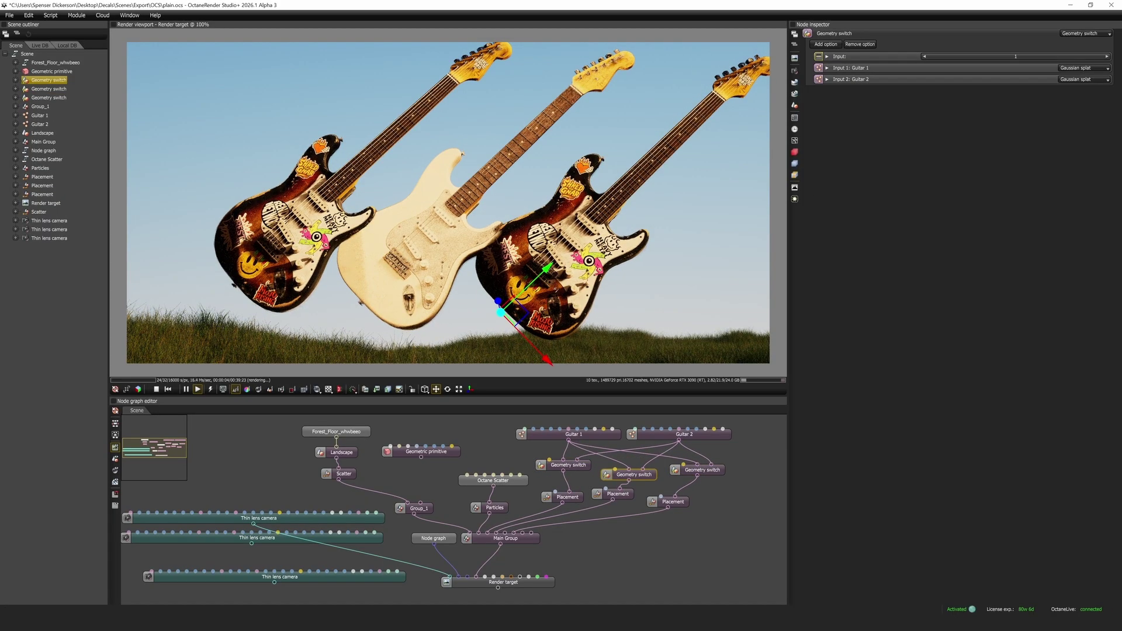
Step: Turn off Shadow visibility for Guitar 1
click(570, 434)
click(933, 234)
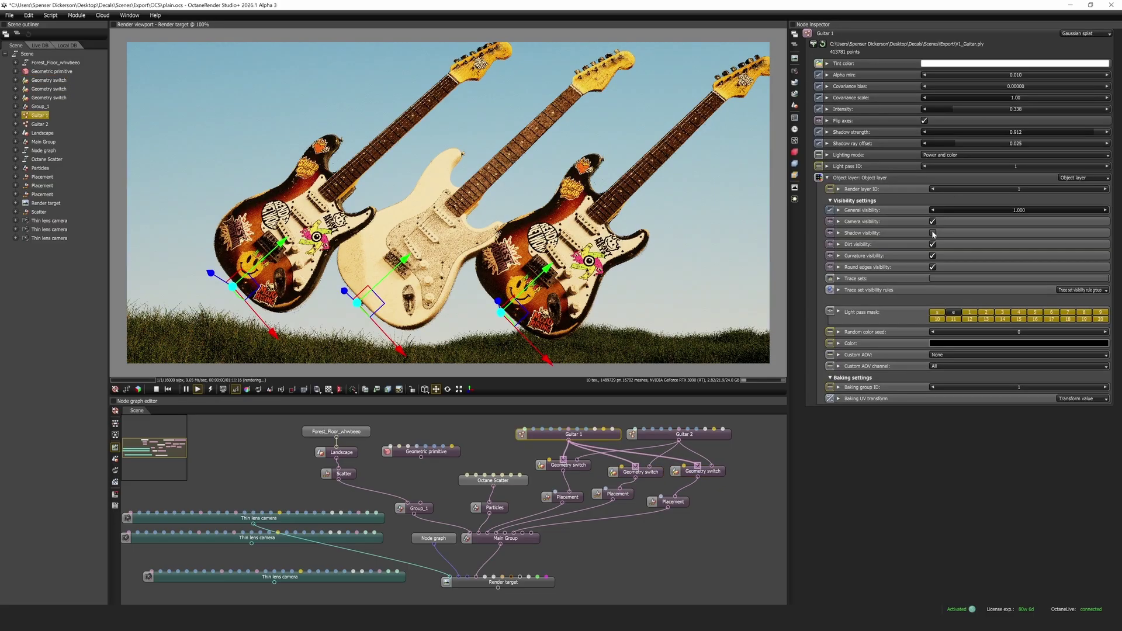
Step: Try other tint colors on Guitar 1 and return the tint to white
click(962, 64)
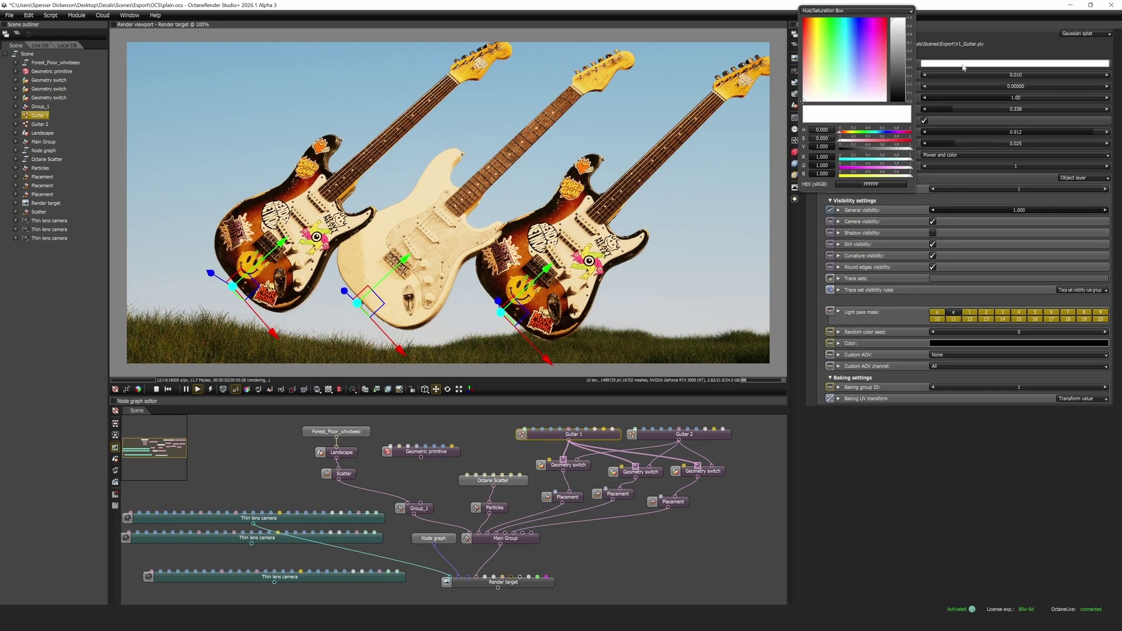
click(895, 25)
drag(894, 25, 802, 103)
click(1034, 45)
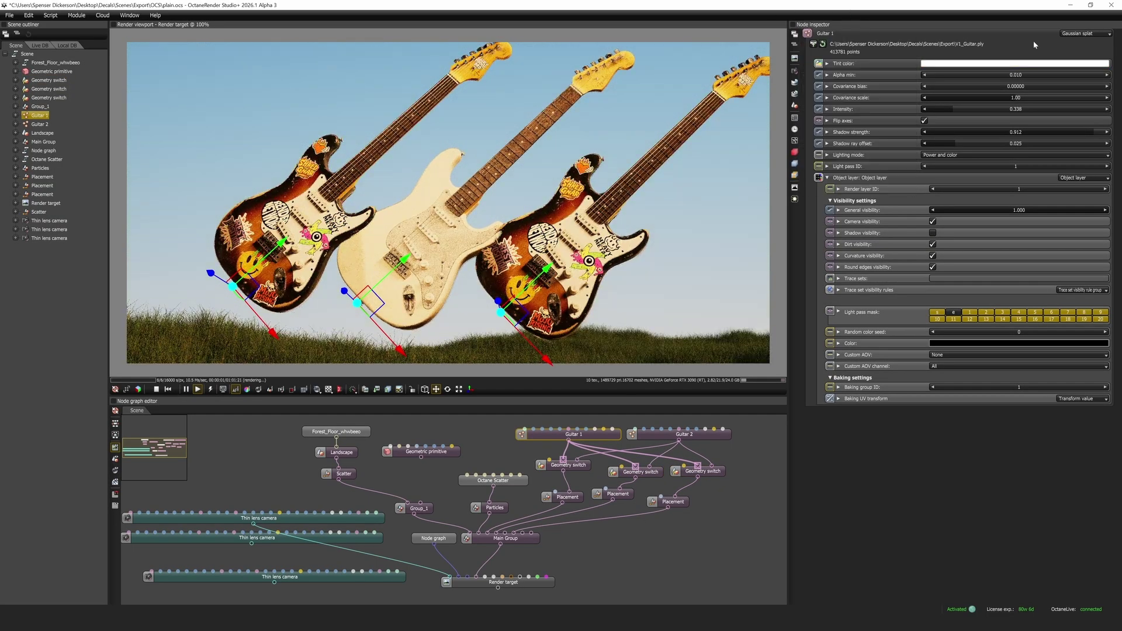
Step: Set Guitar 1's Intensity to 0.361
click(971, 110)
drag(997, 110, 958, 110)
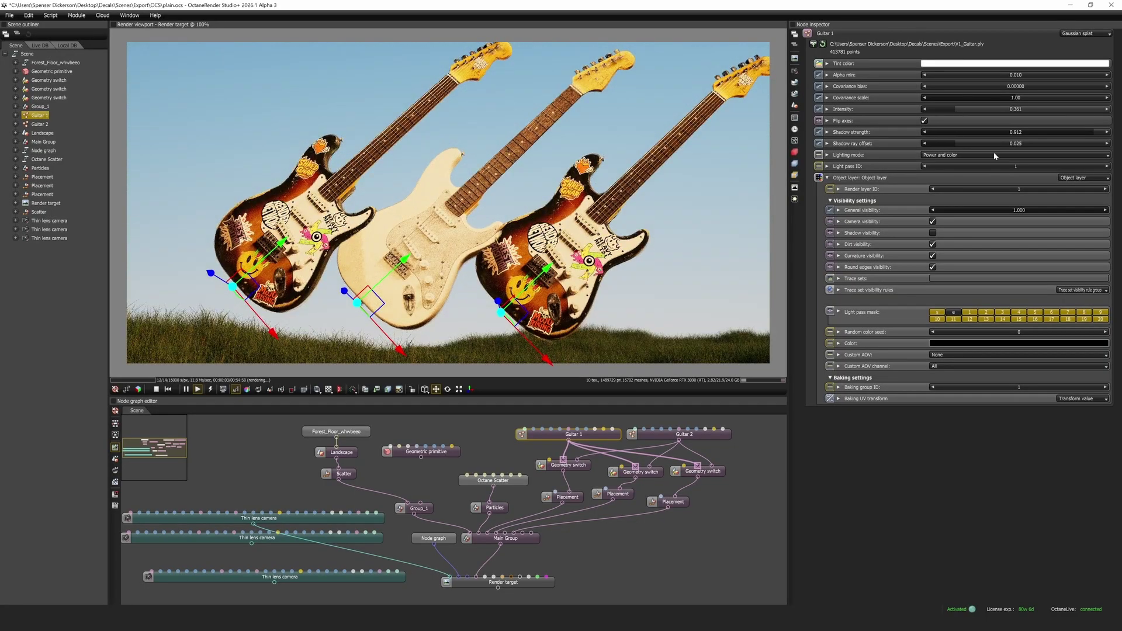
Step: Connect the lowest Thin lens camera to the Render target and reframe the three guitars from a low angle against the sky
drag(274, 582, 458, 577)
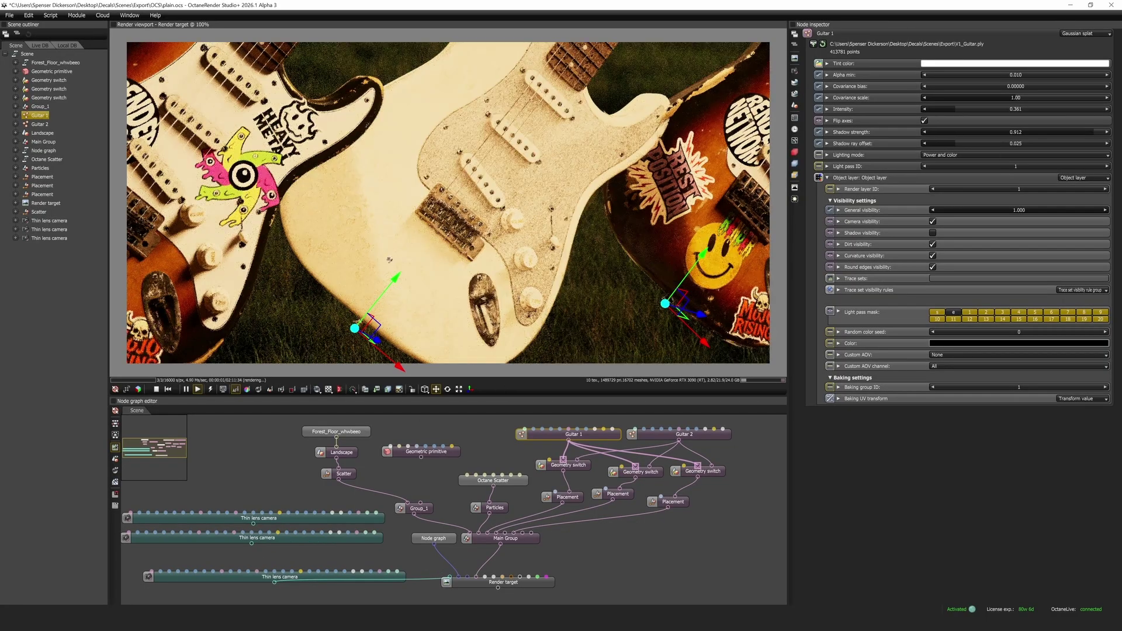
scroll(507, 185, down, 1)
scroll(507, 184, down, 3)
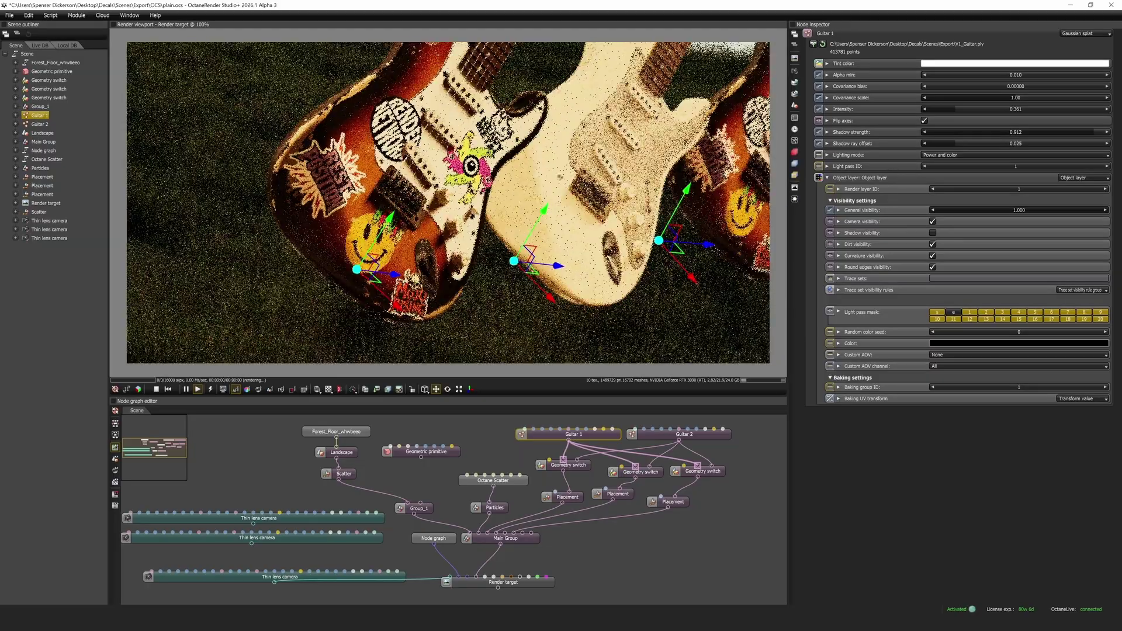
drag(575, 185, 507, 184)
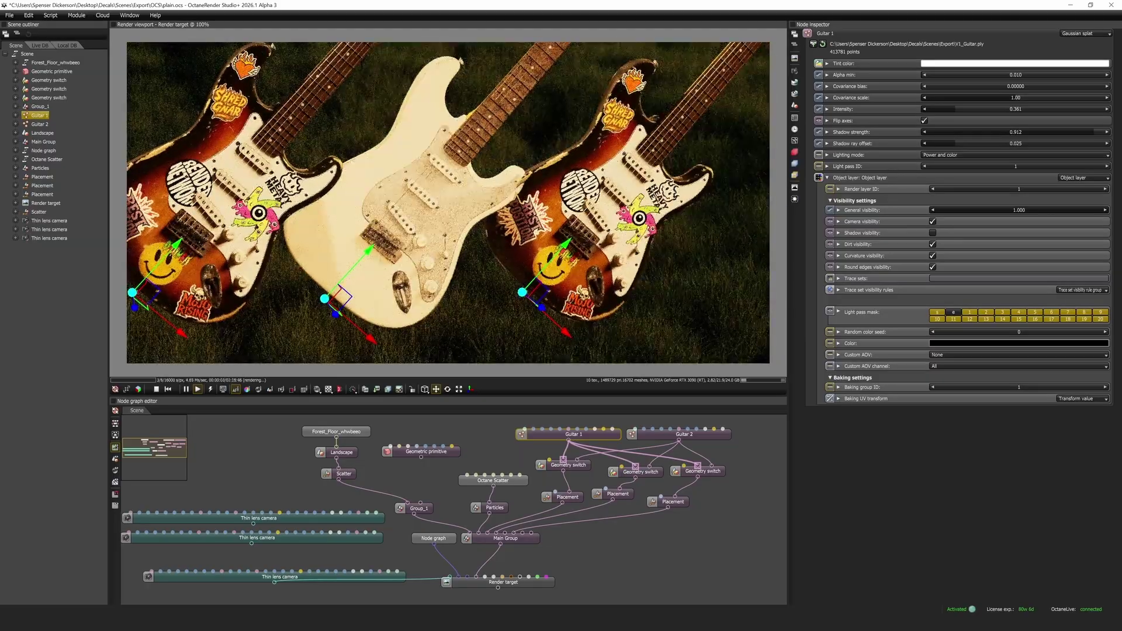
click(447, 389)
right_drag(497, 327, 527, 312)
drag(555, 283, 761, 501)
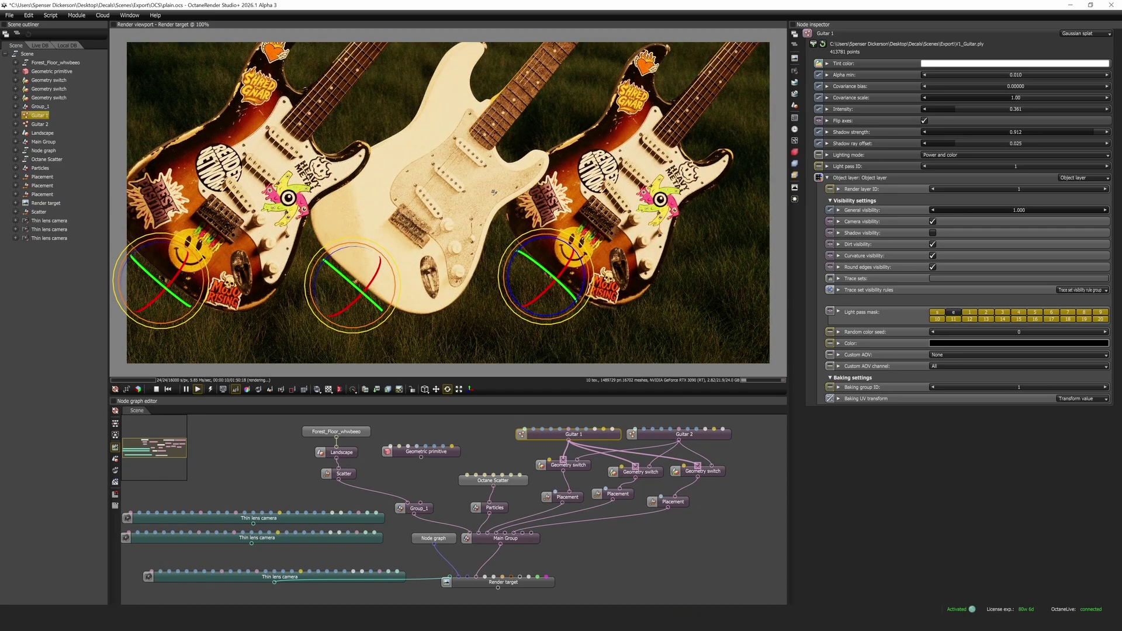
scroll(447, 202, down, 2)
drag(448, 339, 440, 180)
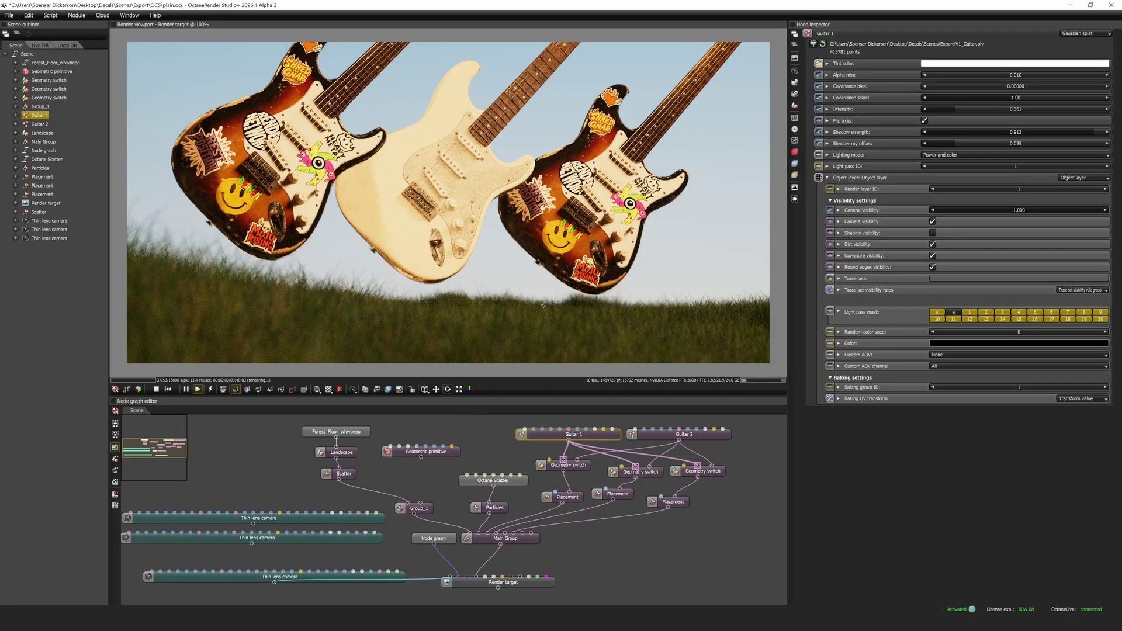
Step: Duplicate Guitar 1 as a separate input for the rightmost Geometry switch and turn on the copy's Shadow visibility
drag(696, 473, 705, 473)
drag(586, 438, 706, 466)
key(ctrl+c)
key(ctrl+v)
click(932, 232)
drag(491, 262, 504, 299)
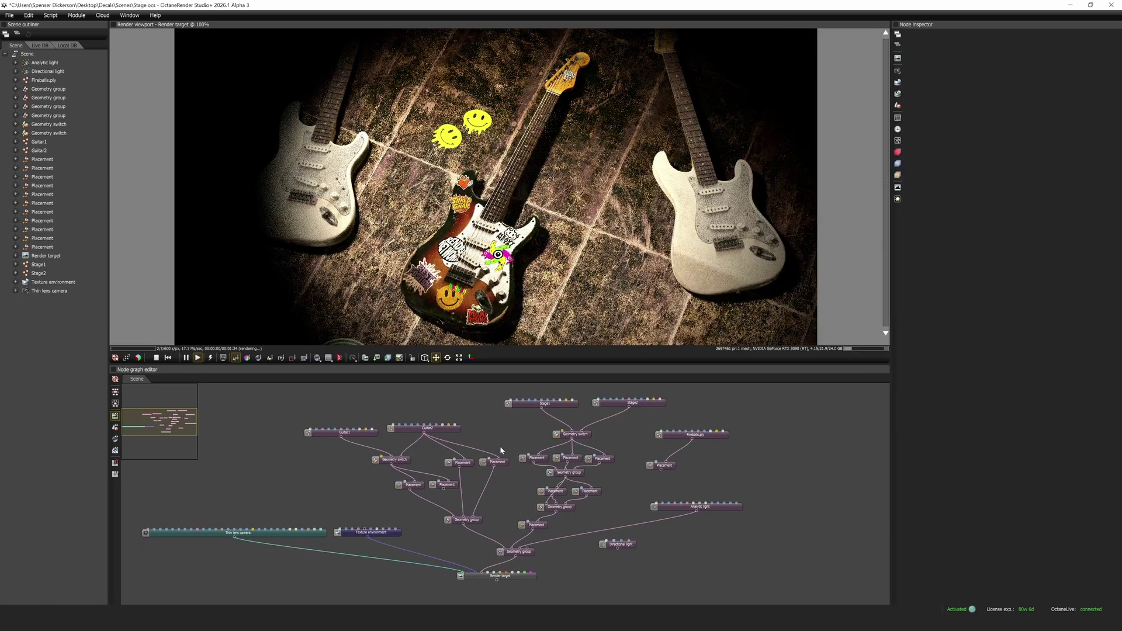
Step: In the Stage scene, feed the two side guitars' Placement nodes from the guitar Geometry switch with its Input at 1
click(394, 460)
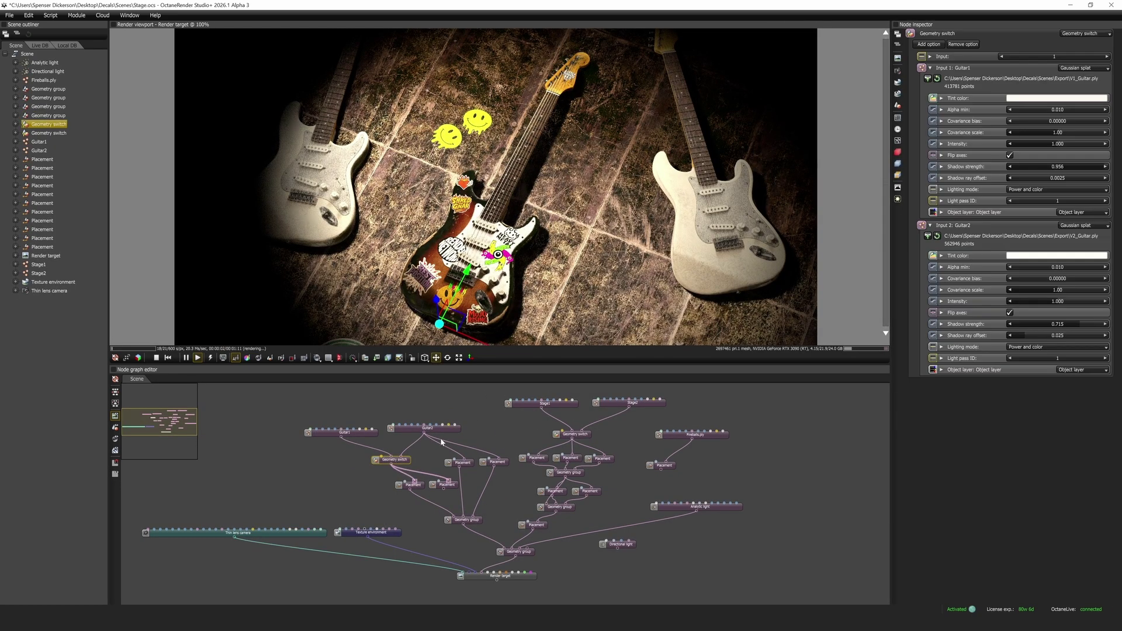
click(1106, 56)
drag(464, 460, 464, 459)
drag(388, 463, 498, 459)
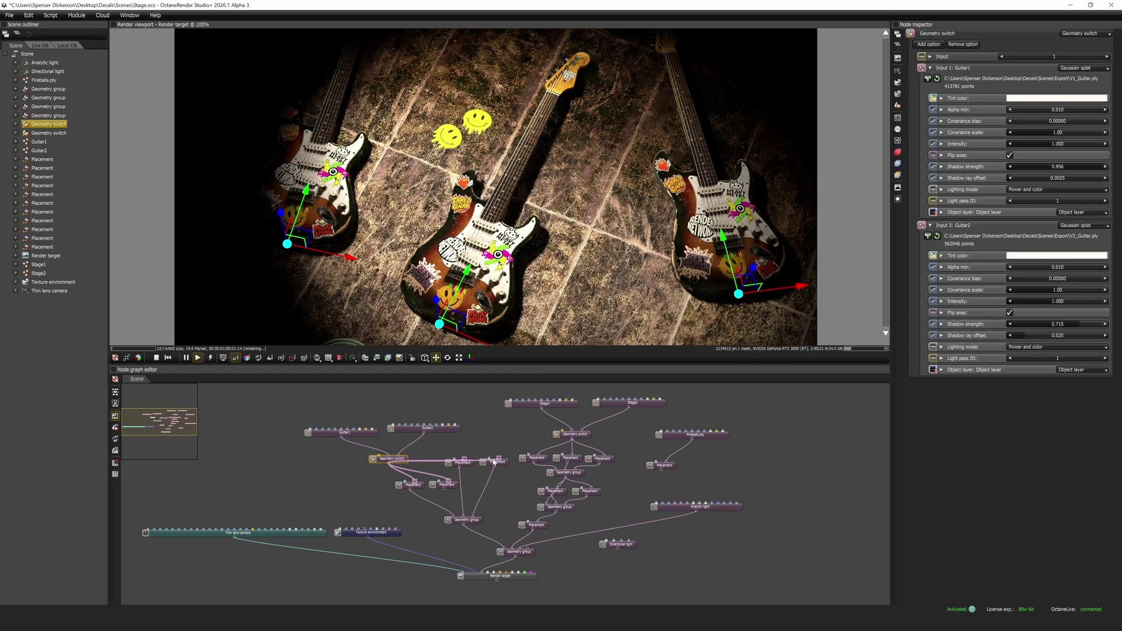
drag(465, 460, 498, 458)
Step: Disconnect the side guitars' Placement nodes from their Geometry group and undo their rewiring to the Geometry switch
drag(473, 515, 486, 495)
click(486, 496)
key(ctrl+z)
key(ctrl+z)
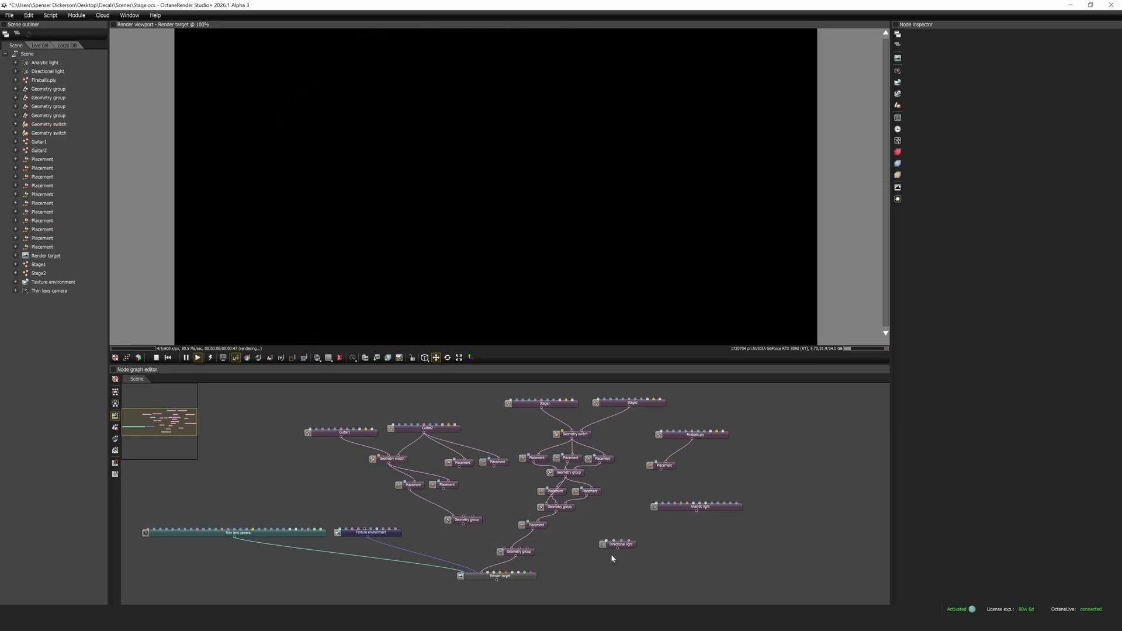
Step: Connect the Directional light to the Geometry group feeding the Render target and duplicate the Thin lens camera while viewing the whole stage floor
drag(625, 547, 626, 541)
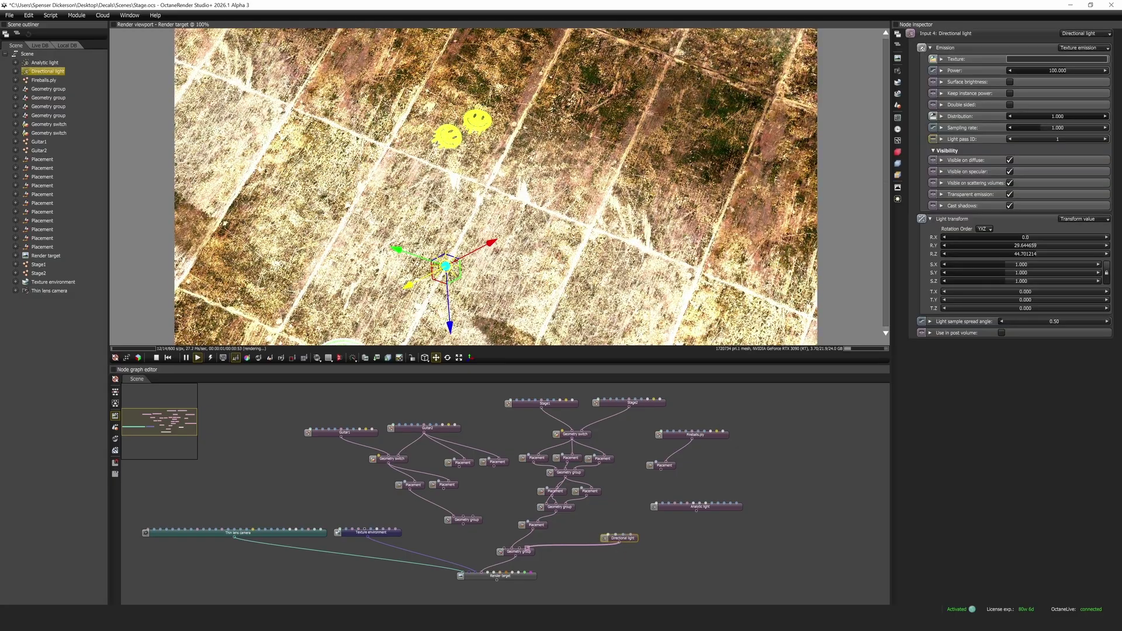
click(289, 532)
key(ctrl+c)
key(ctrl+v)
click(225, 577)
drag(468, 234, 479, 152)
scroll(516, 217, down, 1)
drag(516, 216, 499, 211)
scroll(499, 211, down, 3)
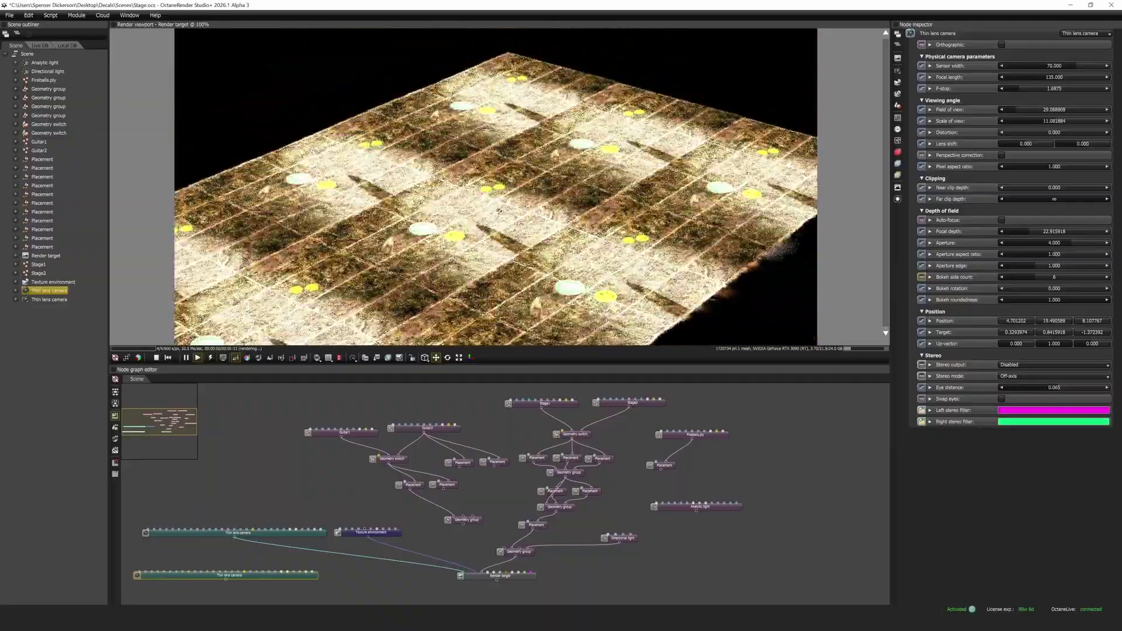
Step: Connect Stage1 directly to the Geometry group feeding the Render target, bypassing the tiled floor's Placement node
scroll(498, 211, down, 1)
drag(597, 495, 605, 494)
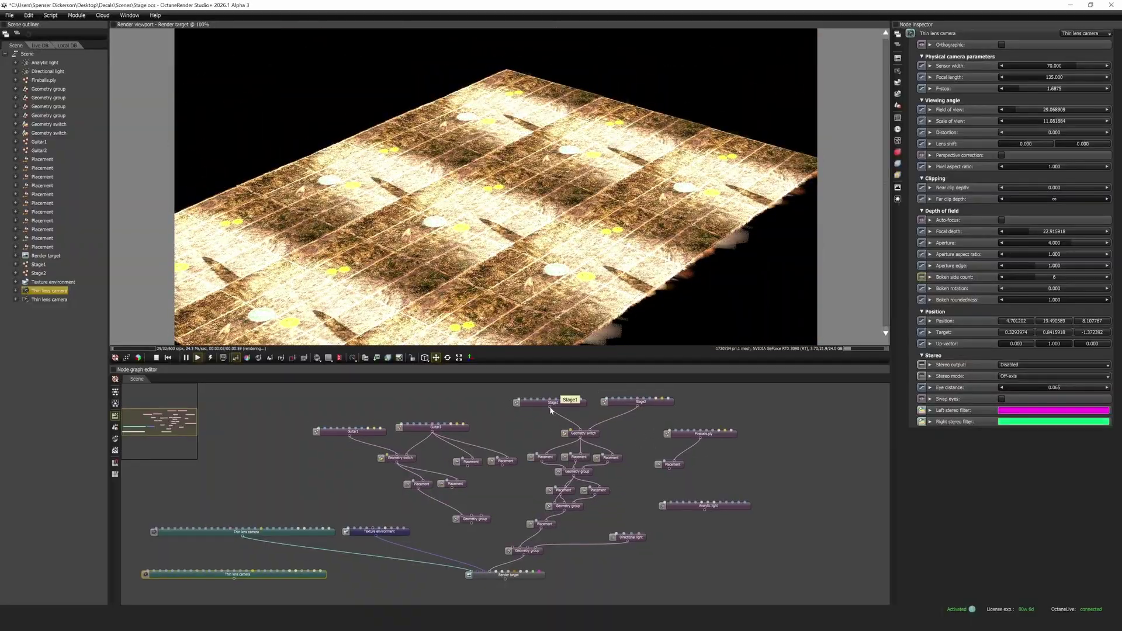
drag(546, 526, 546, 522)
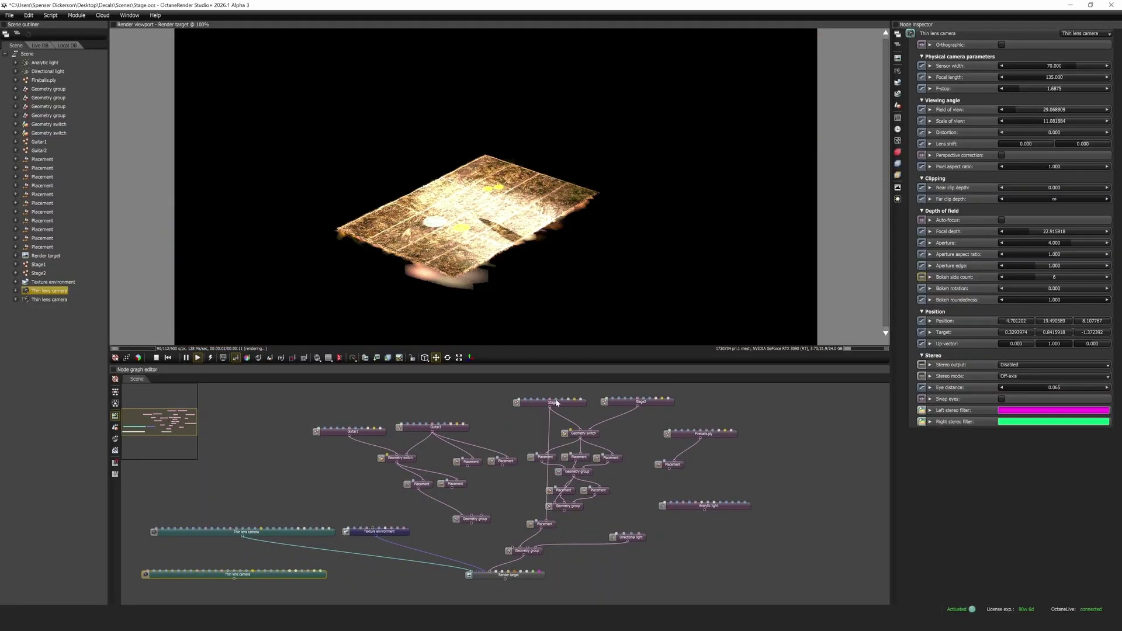
Step: Adjust the Directional light's angle over the single floor tile and set its Power to 43.2
click(637, 538)
drag(501, 230, 534, 272)
drag(1071, 70, 1060, 72)
drag(523, 254, 550, 230)
click(544, 387)
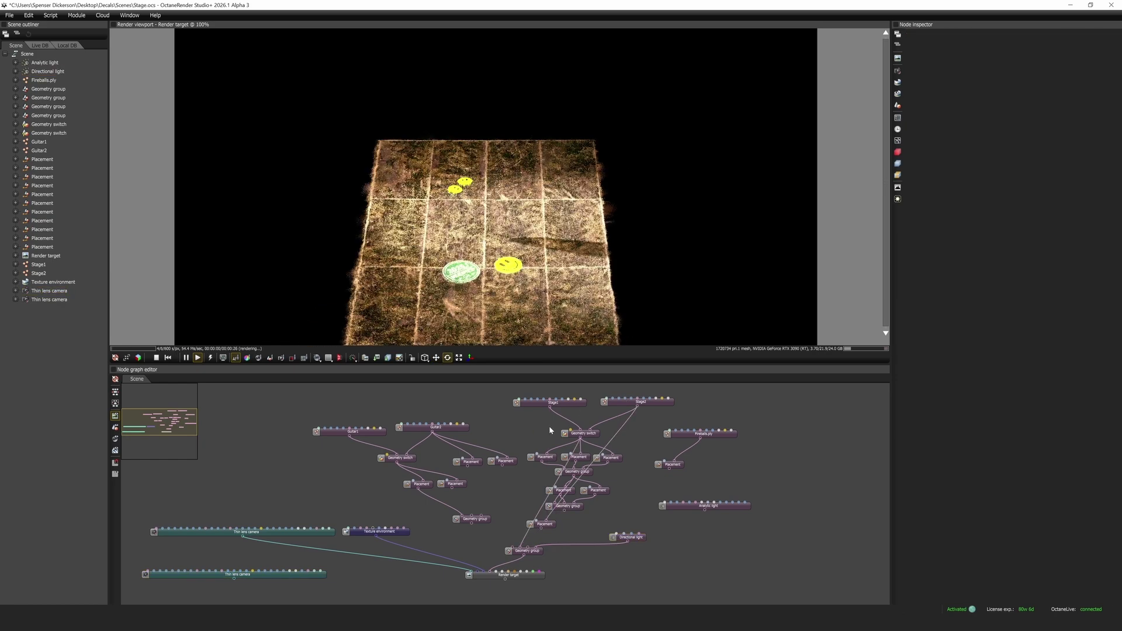
Step: Toggle Stage2's Shadow visibility and reconnect the tiled floor's Placement node to the final Geometry group, with the floor Geometry switch's Input at 2
click(585, 434)
click(639, 402)
click(1009, 232)
click(573, 530)
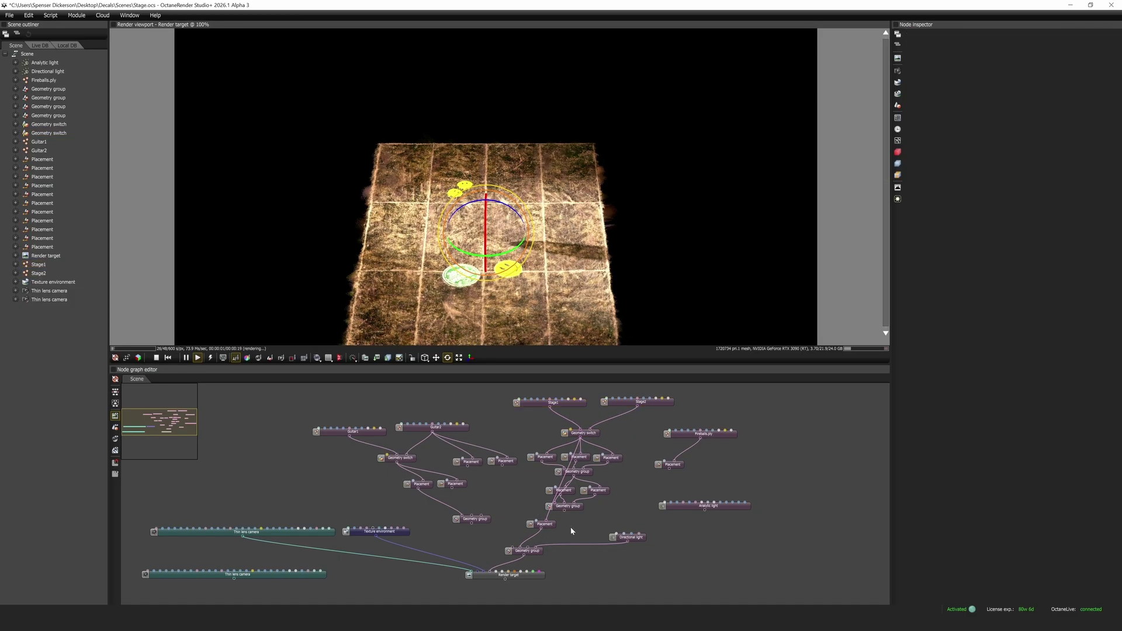
drag(547, 522, 545, 520)
scroll(495, 234, down, 3)
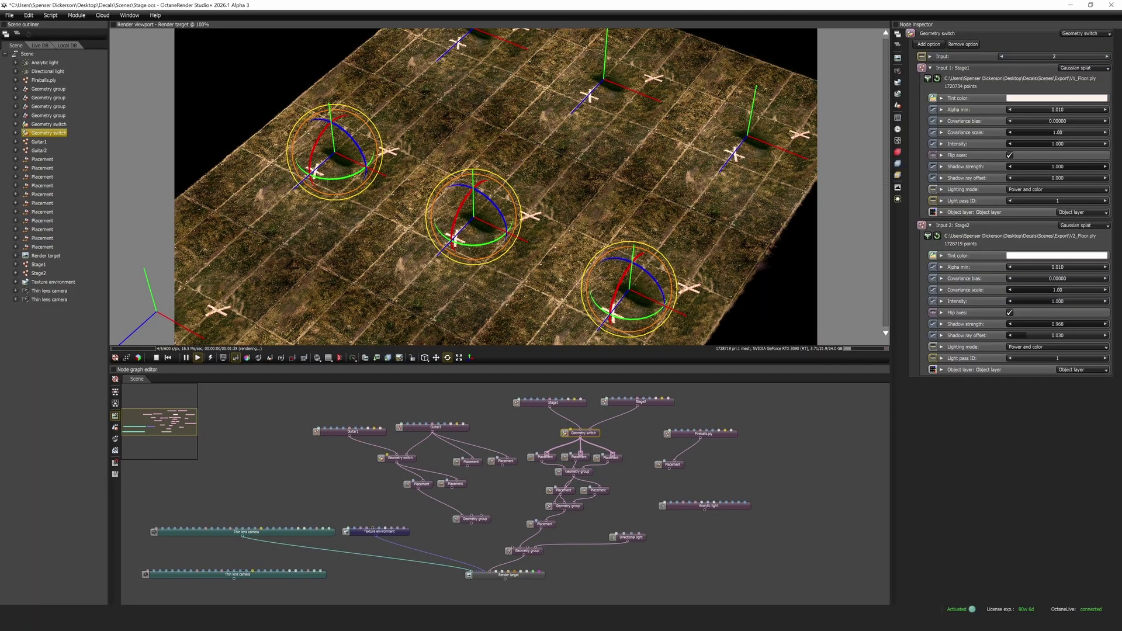
Step: Replace the Directional light with the Analytic light in the final Geometry group and set the Analytic light's Spread angle to 54.8
drag(637, 539, 673, 534)
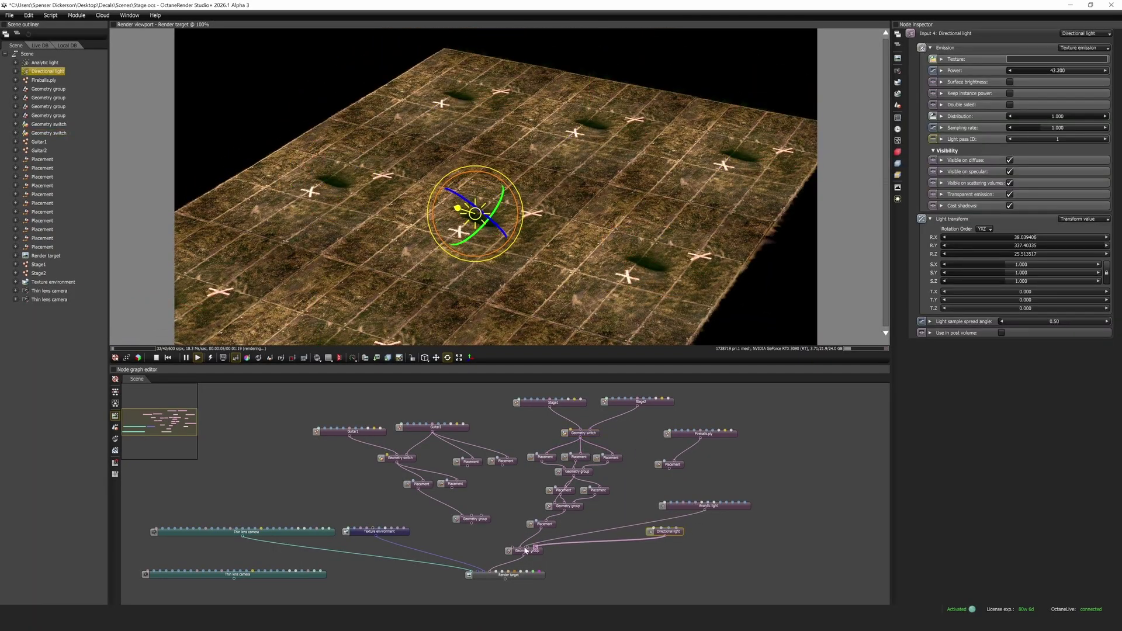
drag(535, 547, 611, 546)
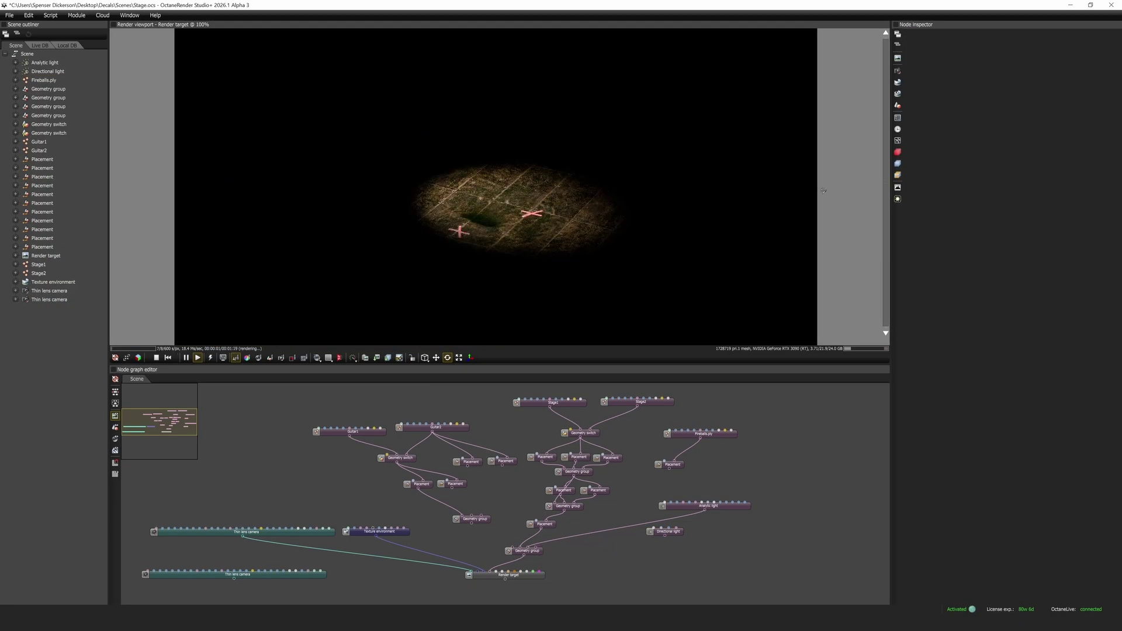
drag(707, 505, 680, 500)
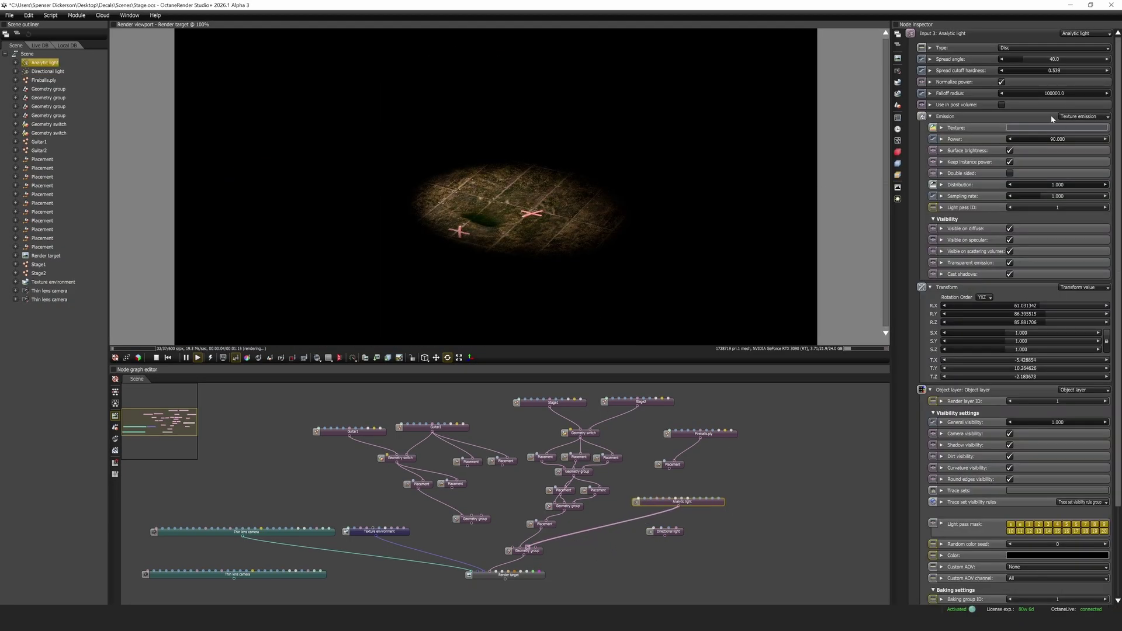
mouse_move(1028, 59)
mouse_down()
mouse_move(1054, 61)
mouse_move(1034, 61)
mouse_up()
Step: Connect the guitar Geometry group to the final Geometry group and set the floor Geometry switch's Input to 1
scroll(508, 252, up, 5)
drag(508, 252, 593, 327)
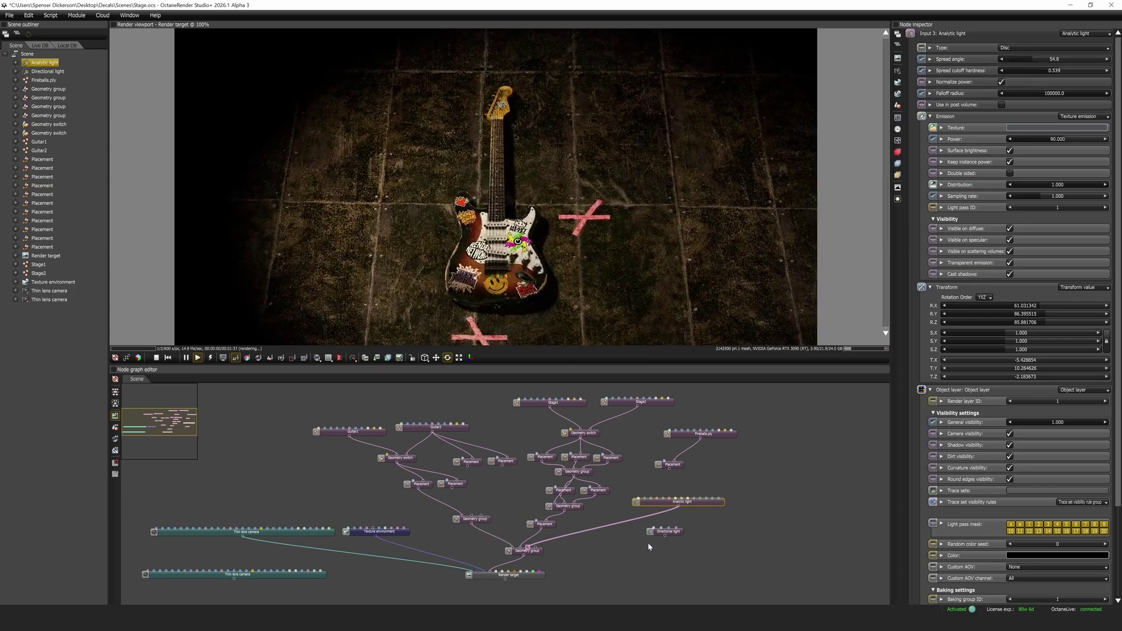
click(583, 433)
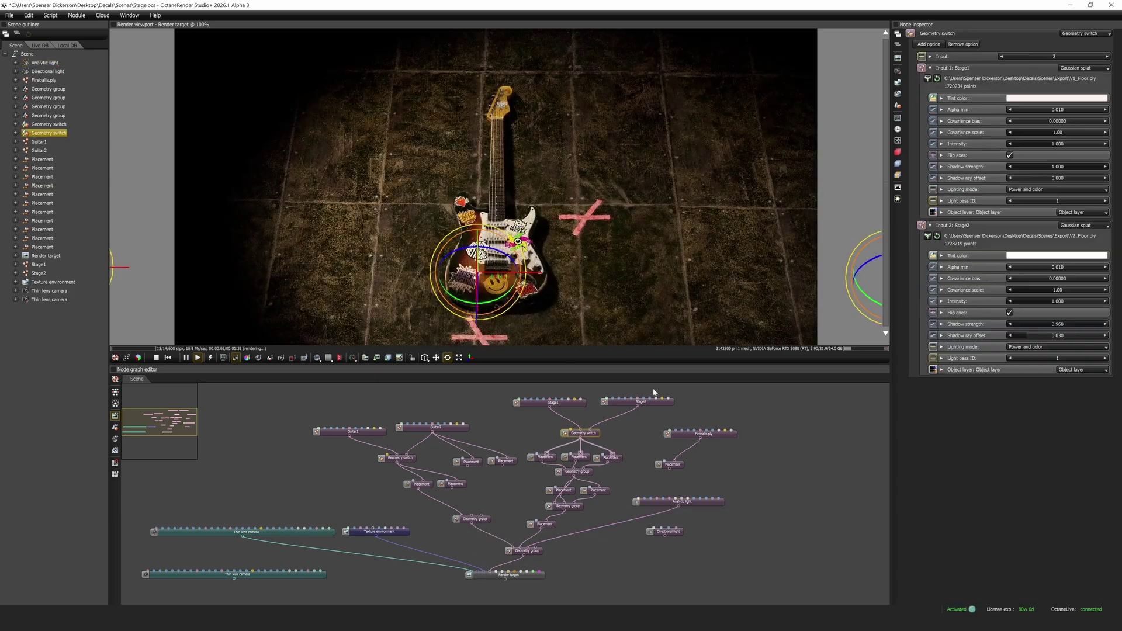
click(1001, 57)
drag(509, 233, 585, 274)
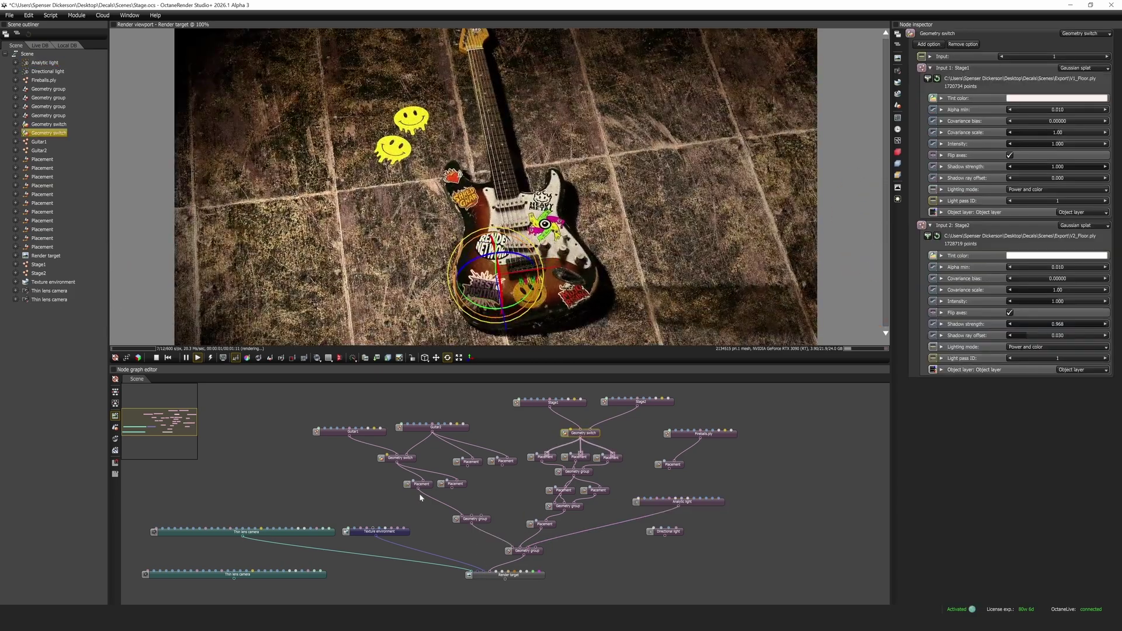
Step: Set the Analytic light's T.Z to 0.330 and its Spread angle to 49.2 while viewing the upright guitar
click(420, 484)
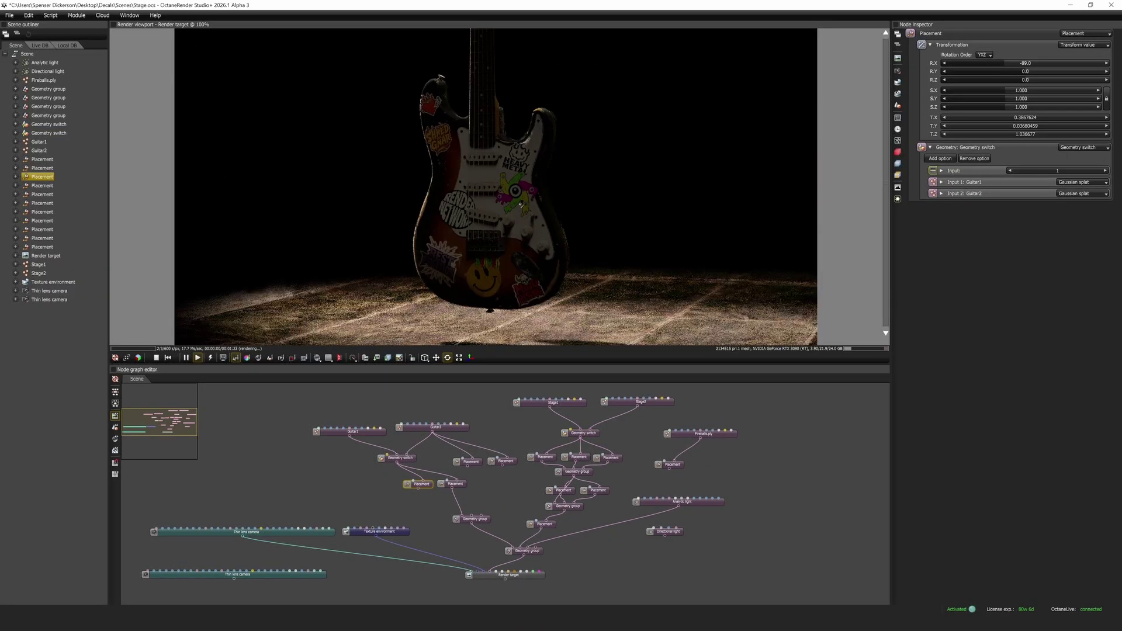
drag(642, 501, 635, 492)
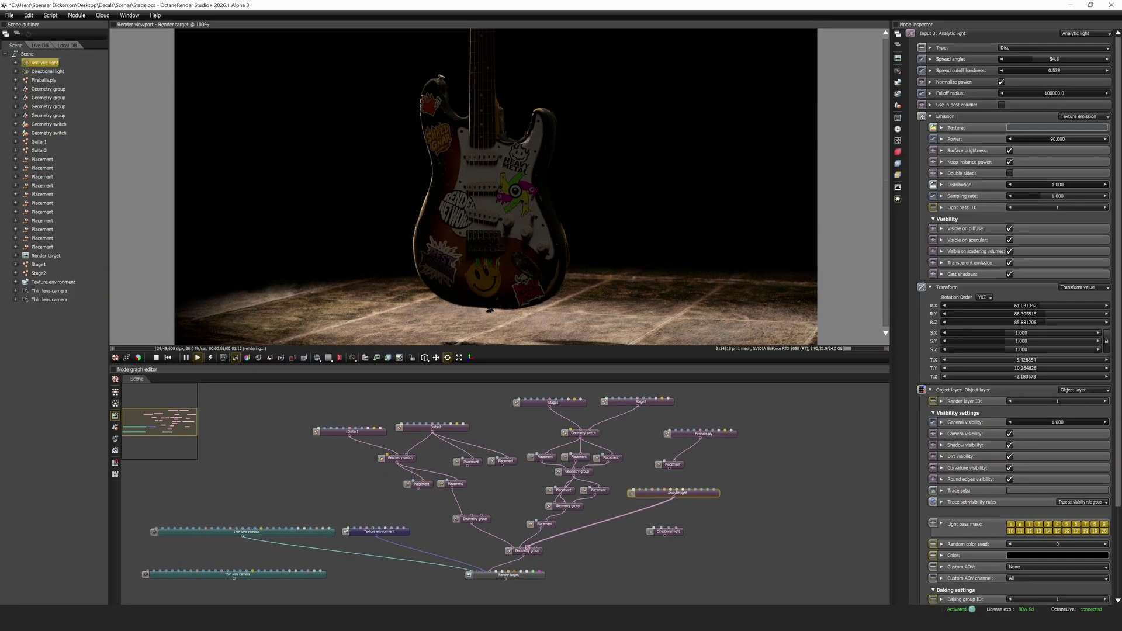
drag(1025, 377, 1030, 376)
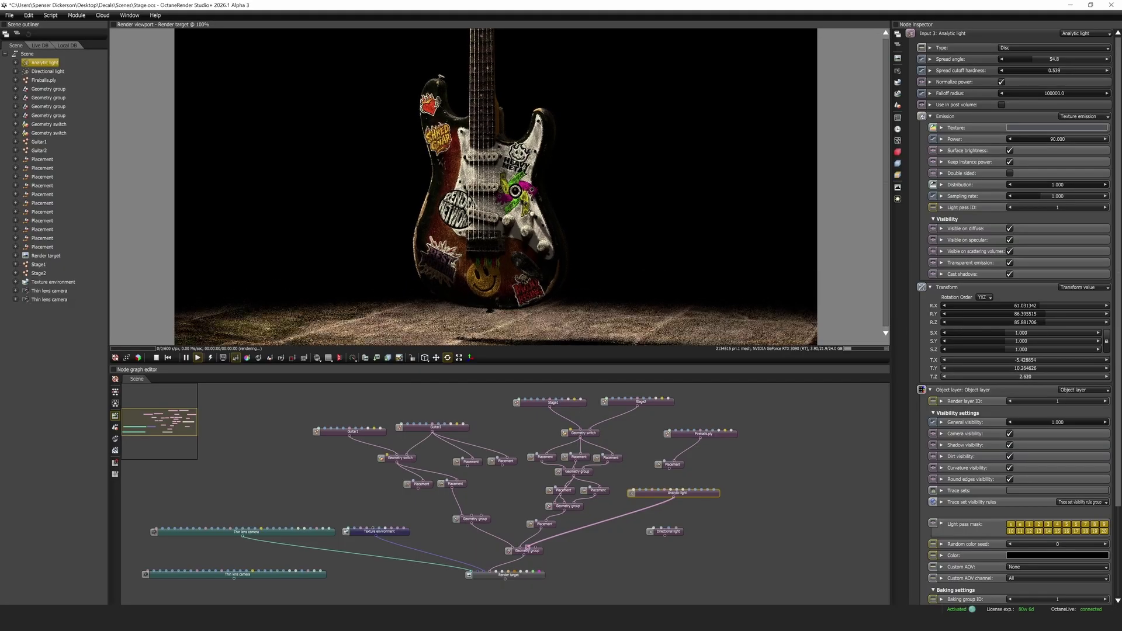
drag(1025, 376, 1022, 376)
drag(431, 257, 467, 249)
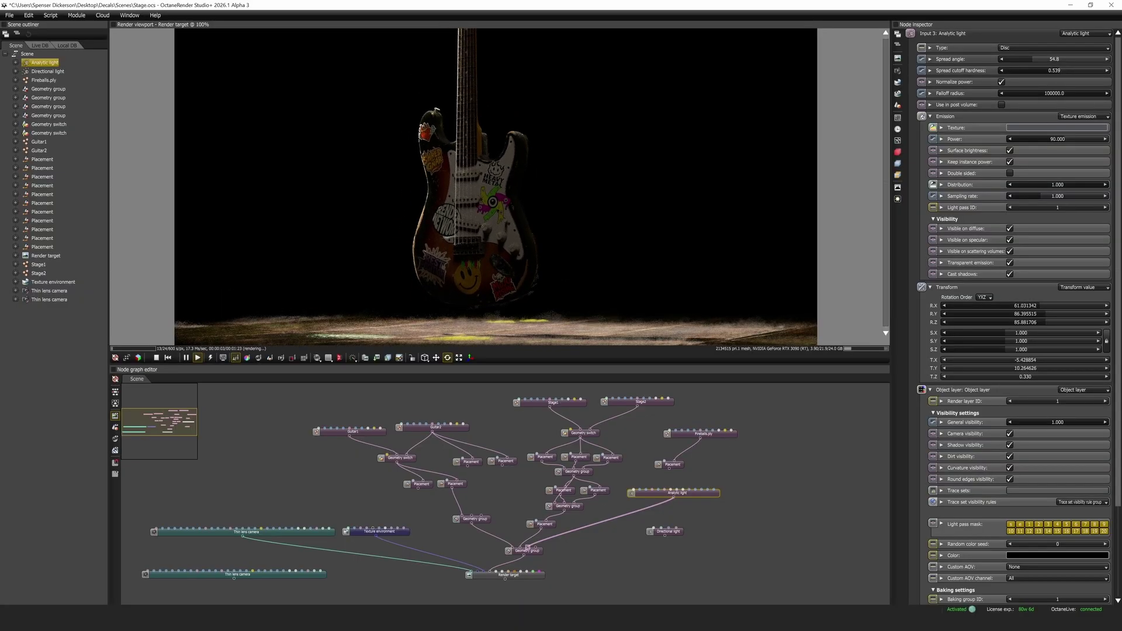
drag(1064, 59, 1032, 64)
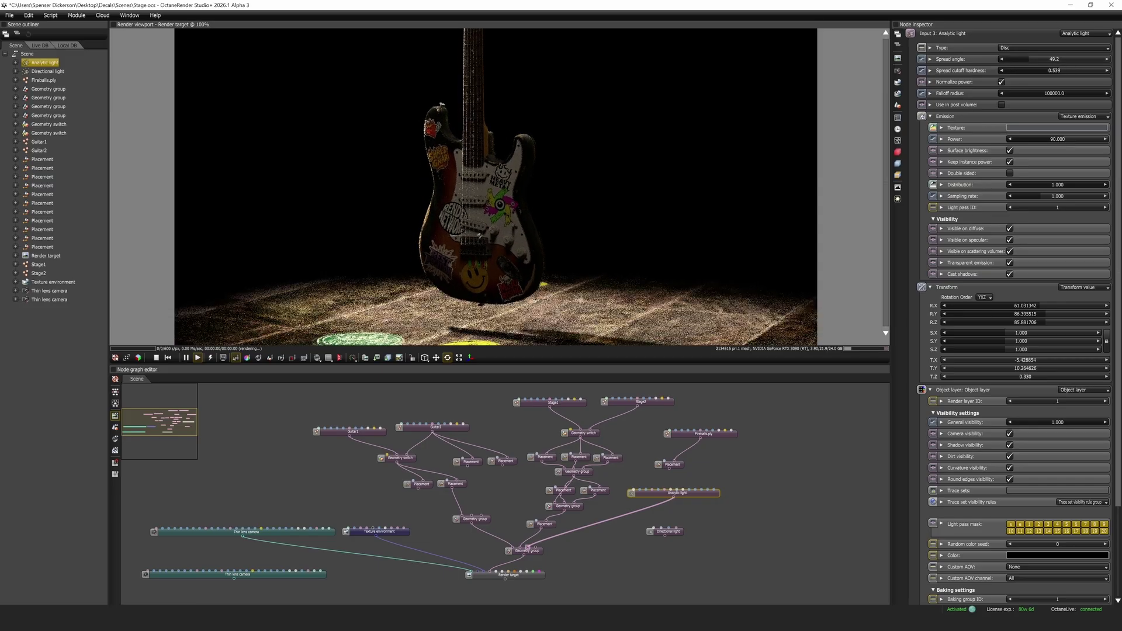
scroll(479, 236, down, 2)
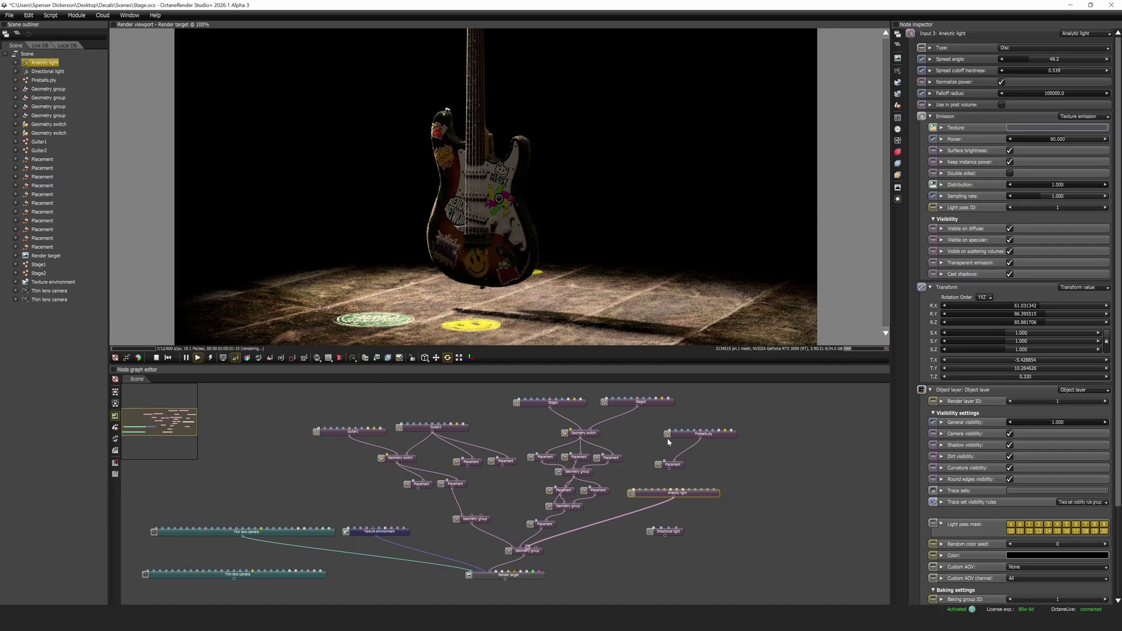
Step: Connect the Fireballs.ply Placement node to the final Geometry group and raise the fireballs to a T.Y of about 0.20
click(670, 440)
drag(669, 468, 539, 554)
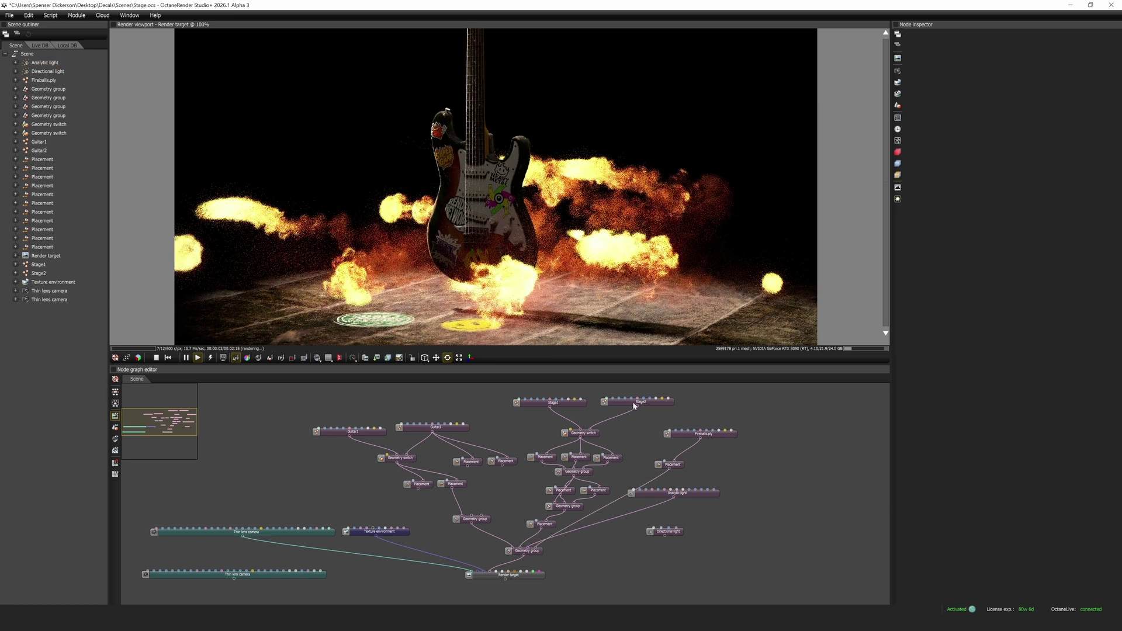
click(670, 465)
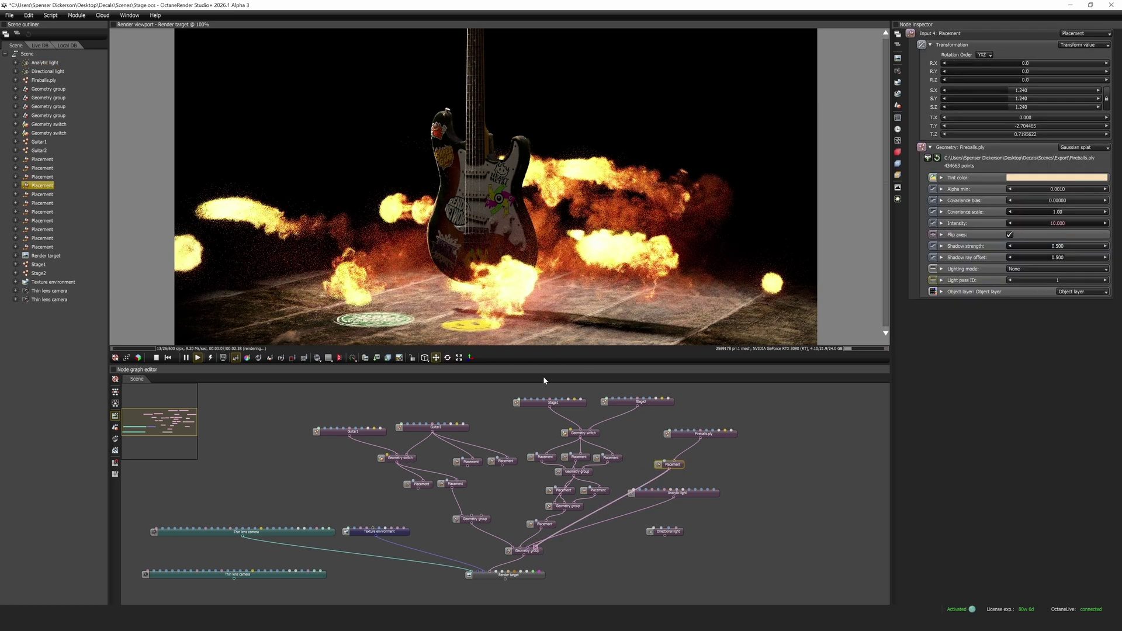
drag(713, 433, 671, 466)
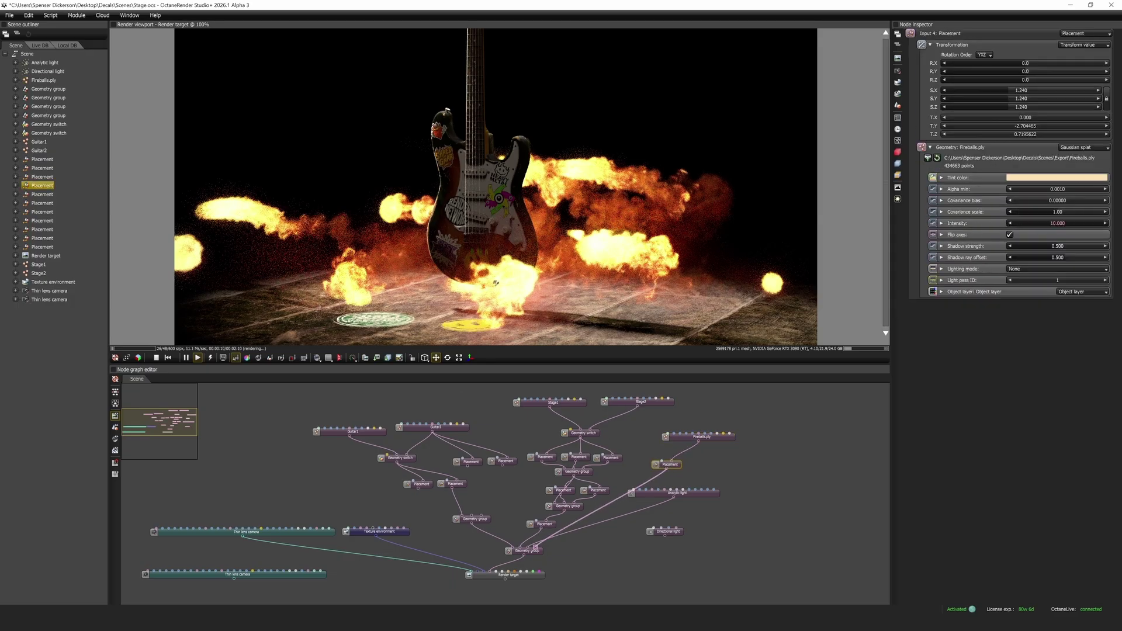
scroll(495, 283, down, 3)
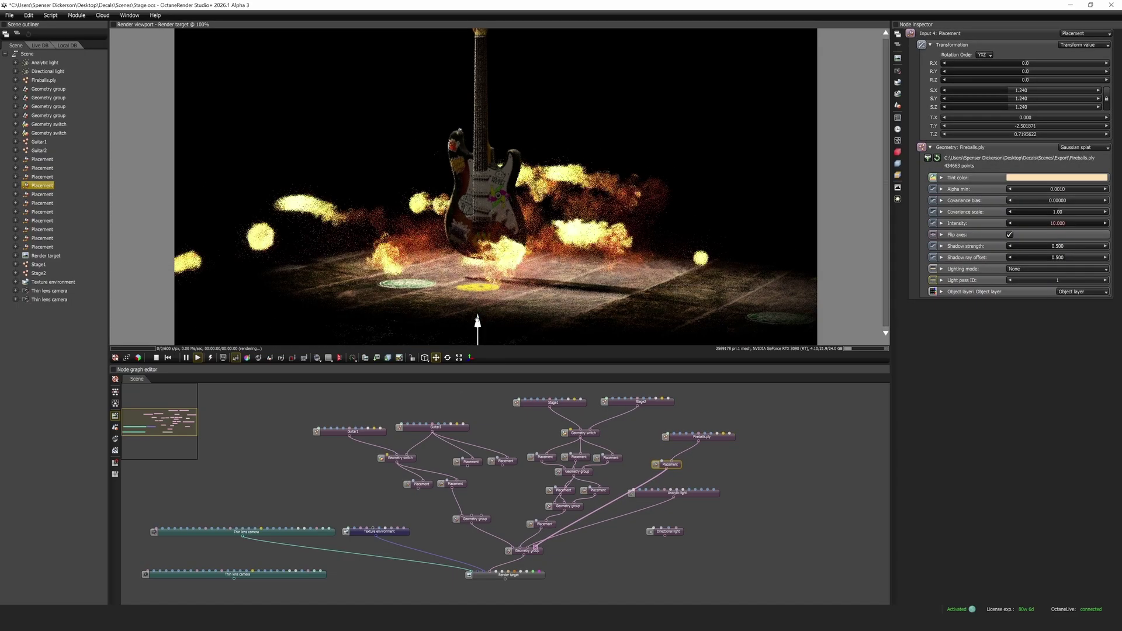
drag(472, 324, 472, 258)
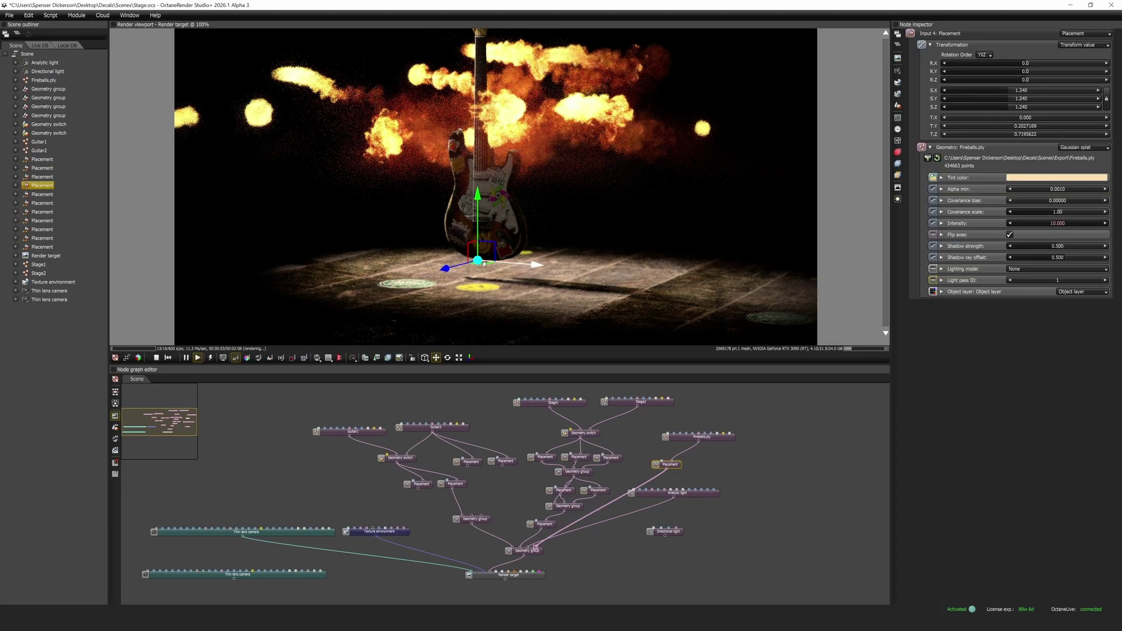
Step: Toggle the Fireballs.ply splat's Shadow visibility off and on, and move the fireballs along Z to about 0.52
click(699, 436)
click(1008, 232)
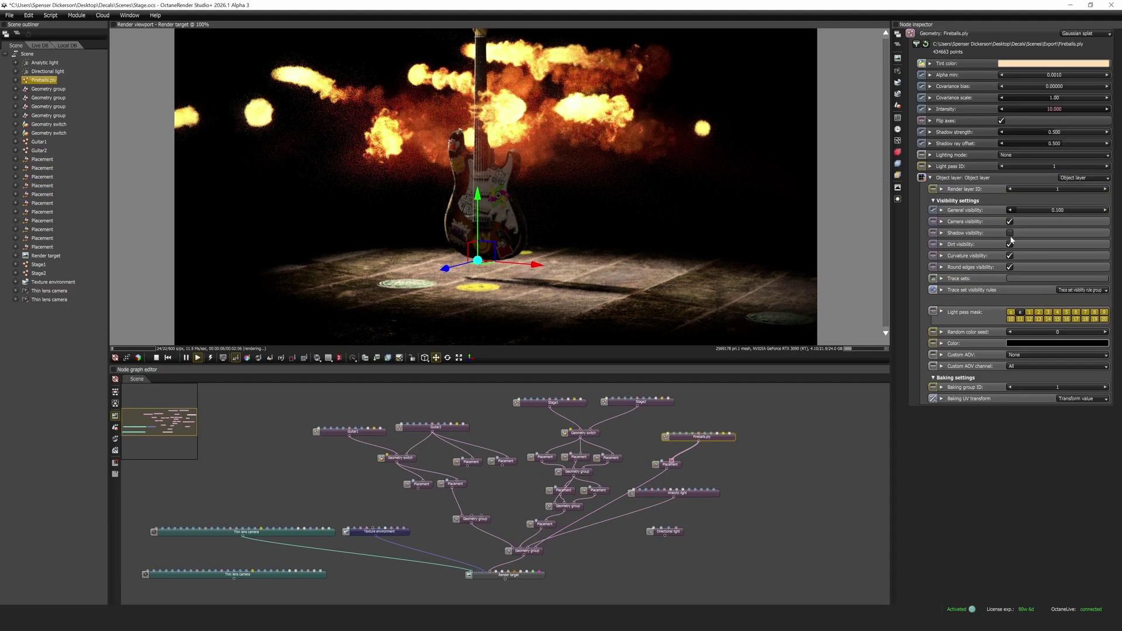
click(1009, 233)
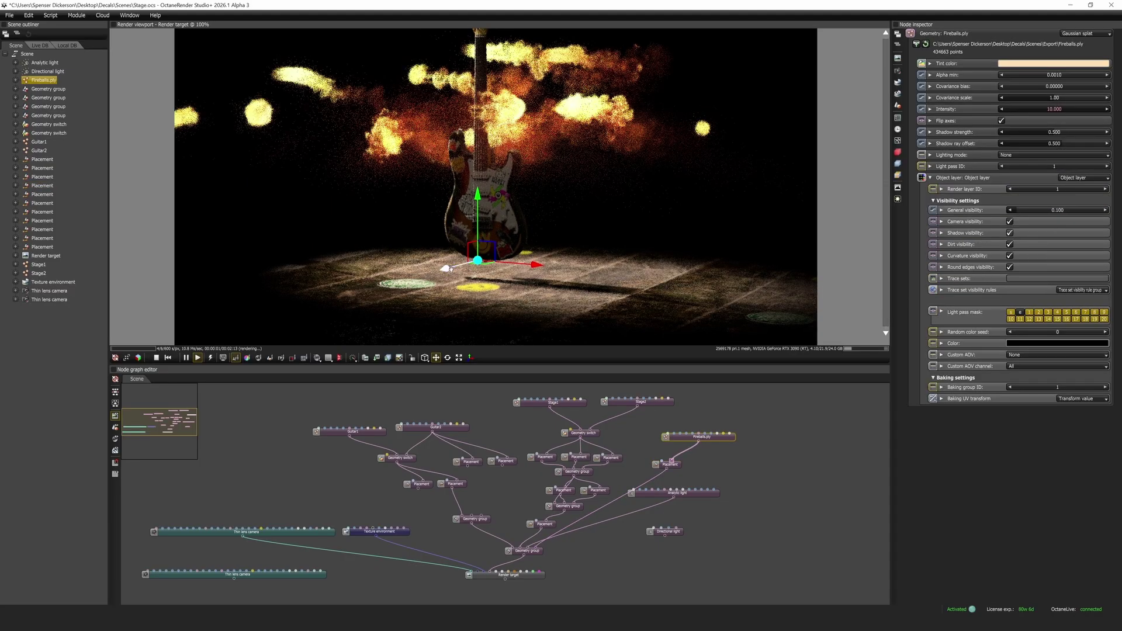
drag(450, 268, 515, 243)
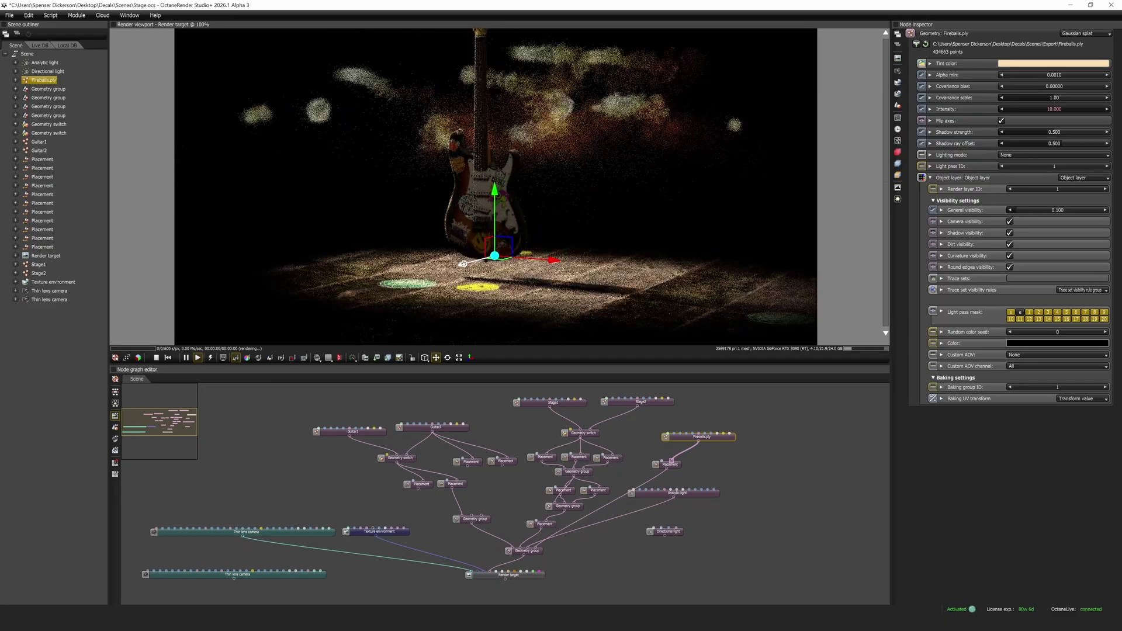
scroll(542, 206, up, 3)
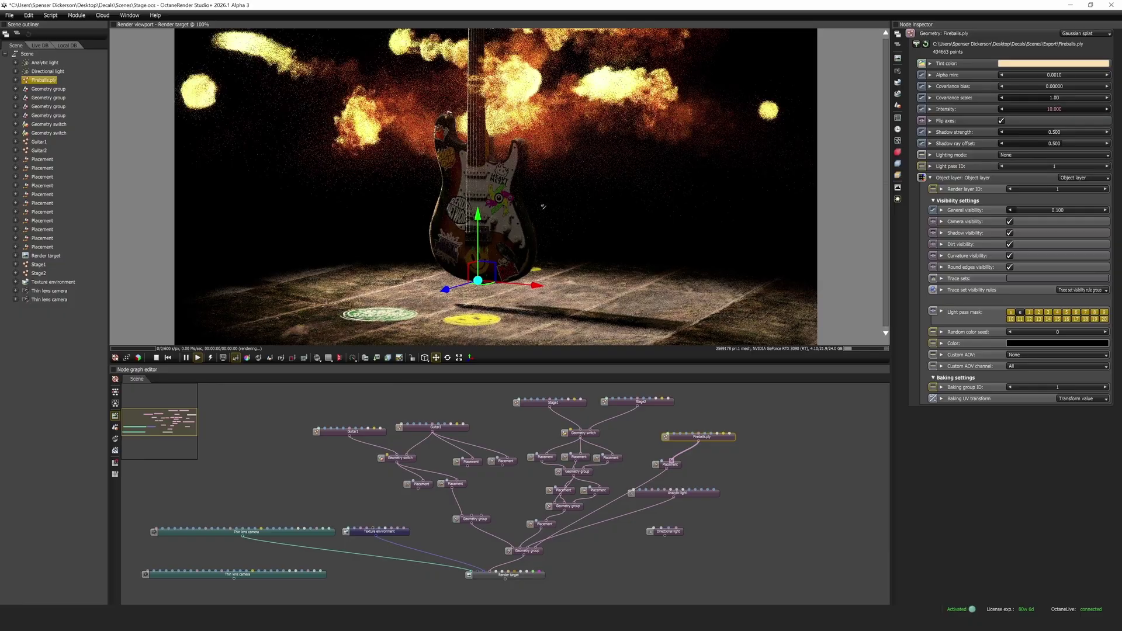
right_drag(543, 207, 548, 234)
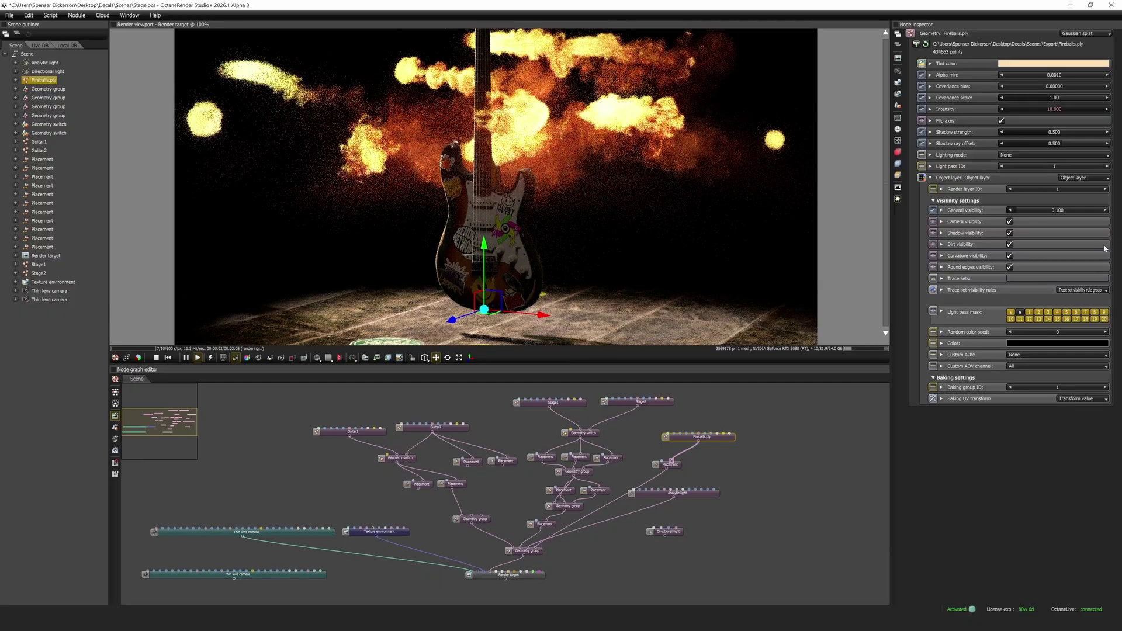
Step: Scale the fireballs' Placement uniformly to about 1.6 and lower it to a T.Y of about -1.07
click(672, 464)
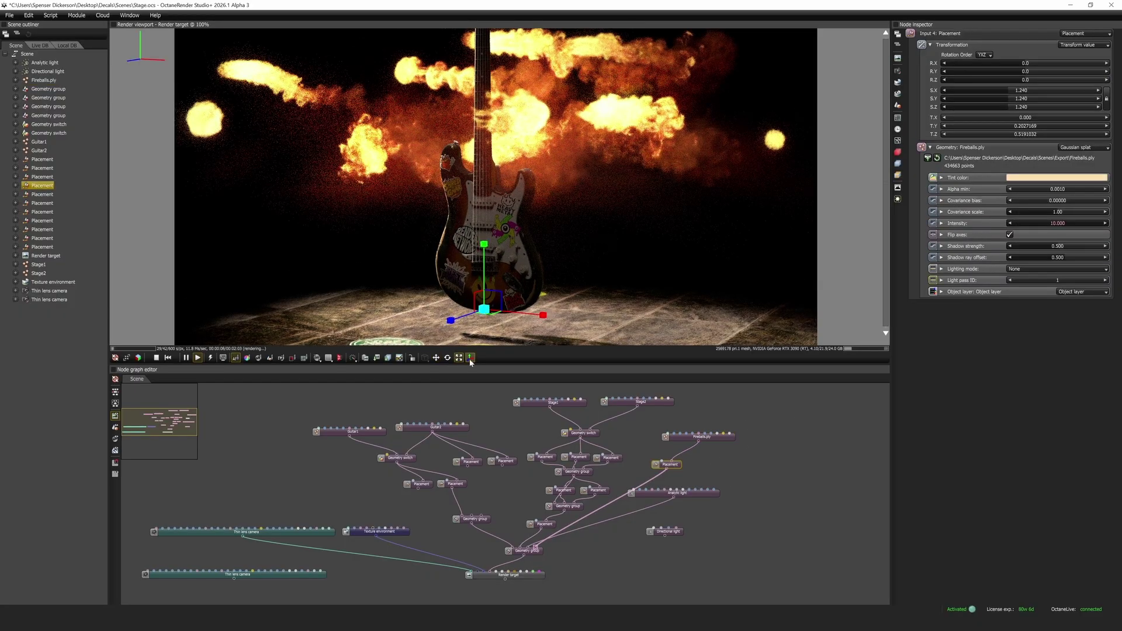
drag(495, 309, 507, 309)
click(436, 357)
drag(484, 252, 485, 321)
Step: Rotate the fireballs around the vertical axis to an R.Y of about 49.45
click(447, 357)
scroll(495, 186, down, 2)
right_drag(495, 233, 499, 205)
drag(478, 345, 561, 246)
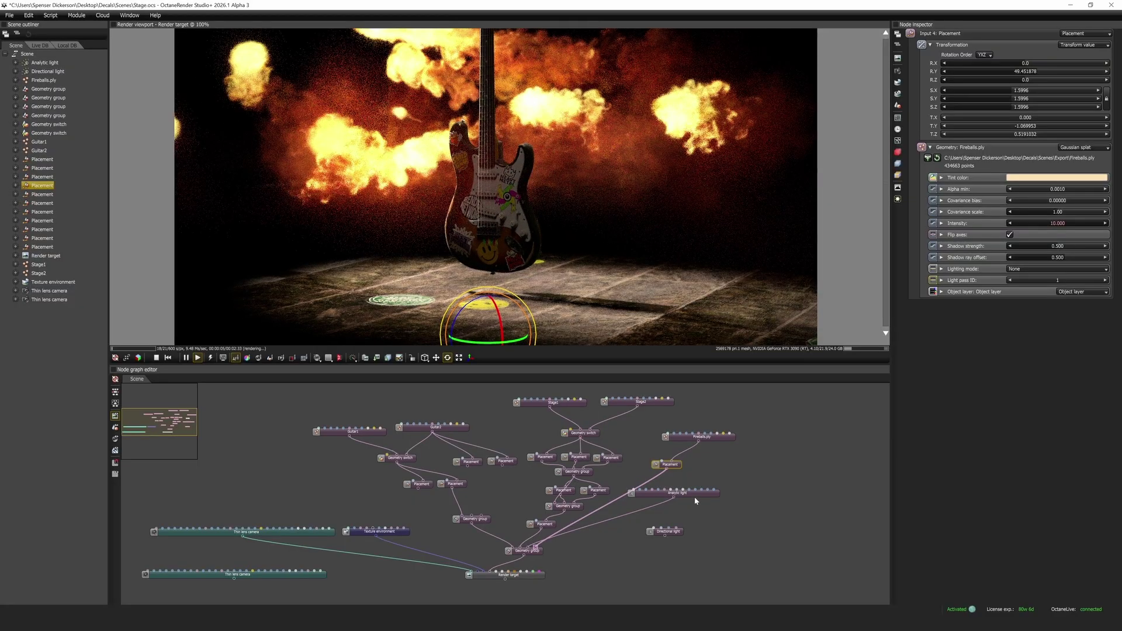
Step: Compare the Fireballs.ply splat's Lighting mode between None and Power and color, leaving it on Power and color
click(701, 436)
click(1043, 155)
click(1023, 180)
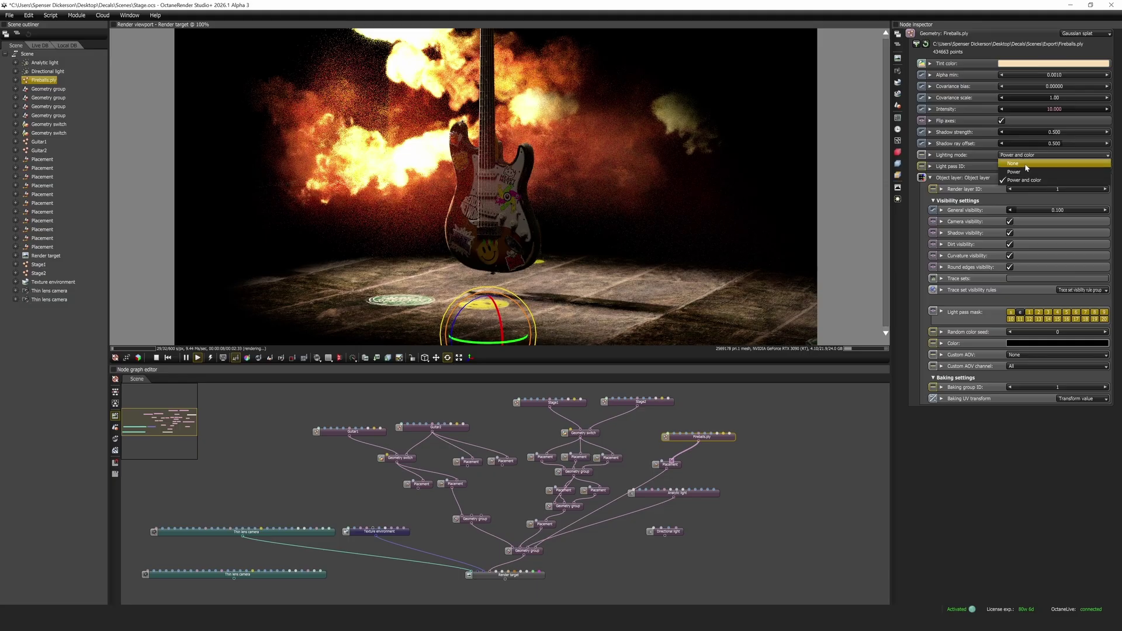
click(1025, 165)
click(1026, 156)
click(1025, 180)
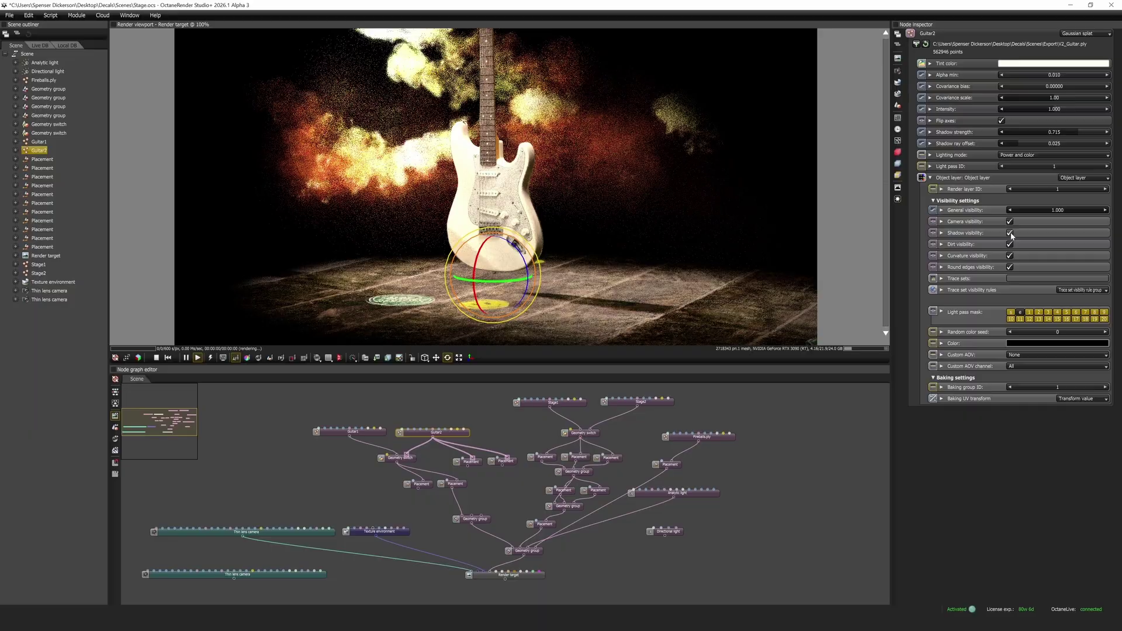
Step: Raise Guitar2's Shadow strength, and set the Fireballs.ply splat's Intensity to 2, General visibility to 0.2 and Shadow ray offset to 5
drag(1077, 132, 1116, 133)
click(678, 436)
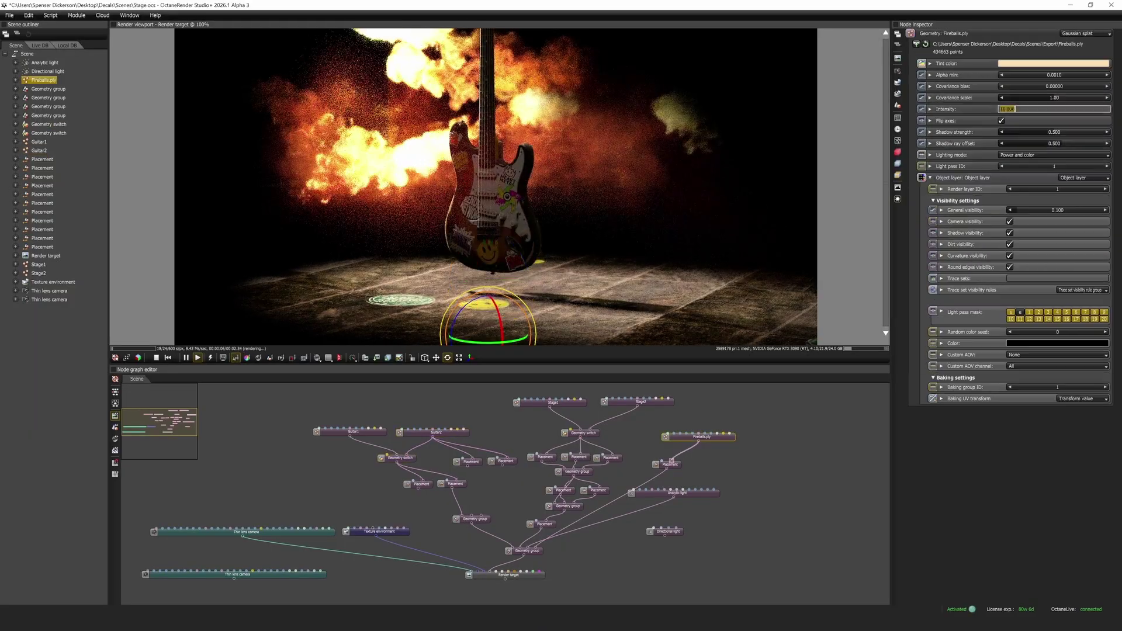
text(0.2)
key(Return)
drag(1053, 143, 993, 146)
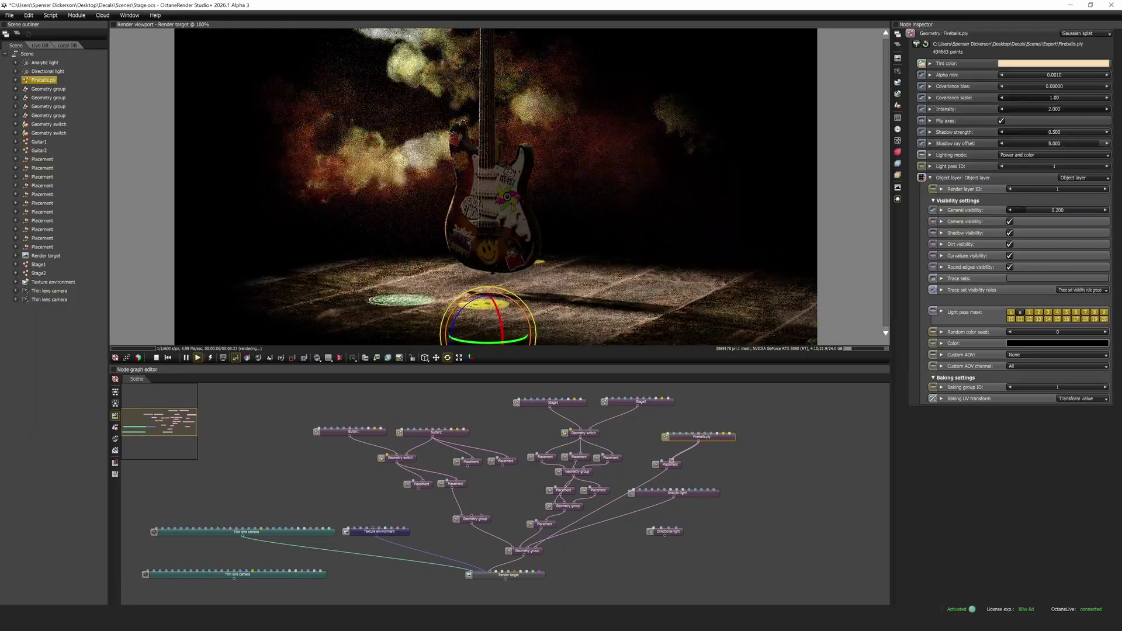
Step: Set the Analytic light's Spread angle to 54.8 and select the final Geometry group
click(653, 496)
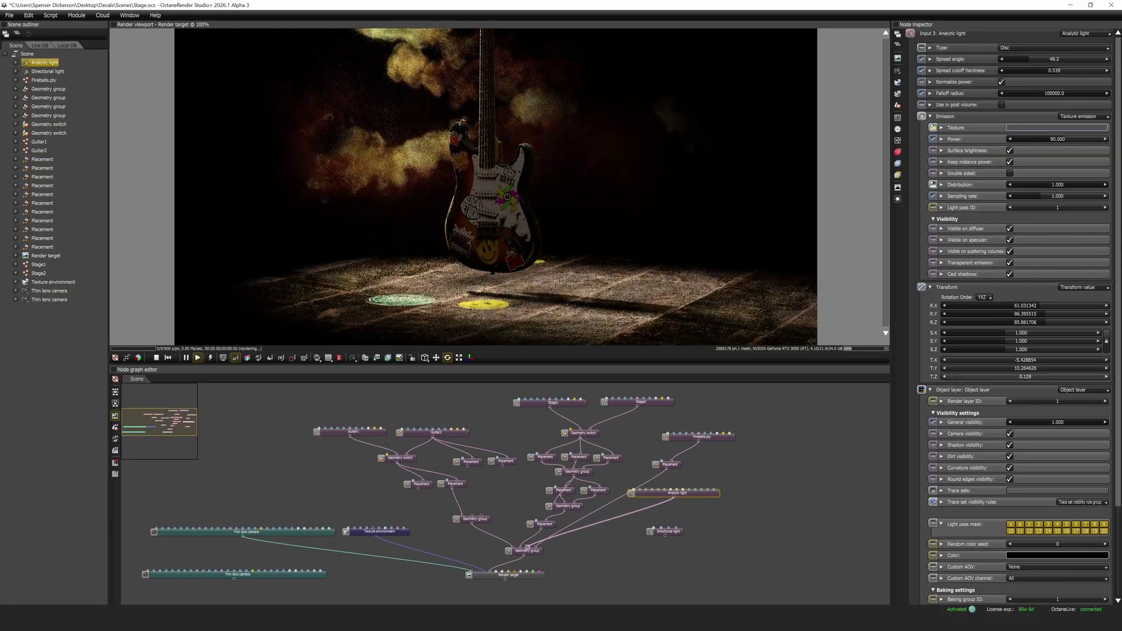
drag(528, 554, 535, 560)
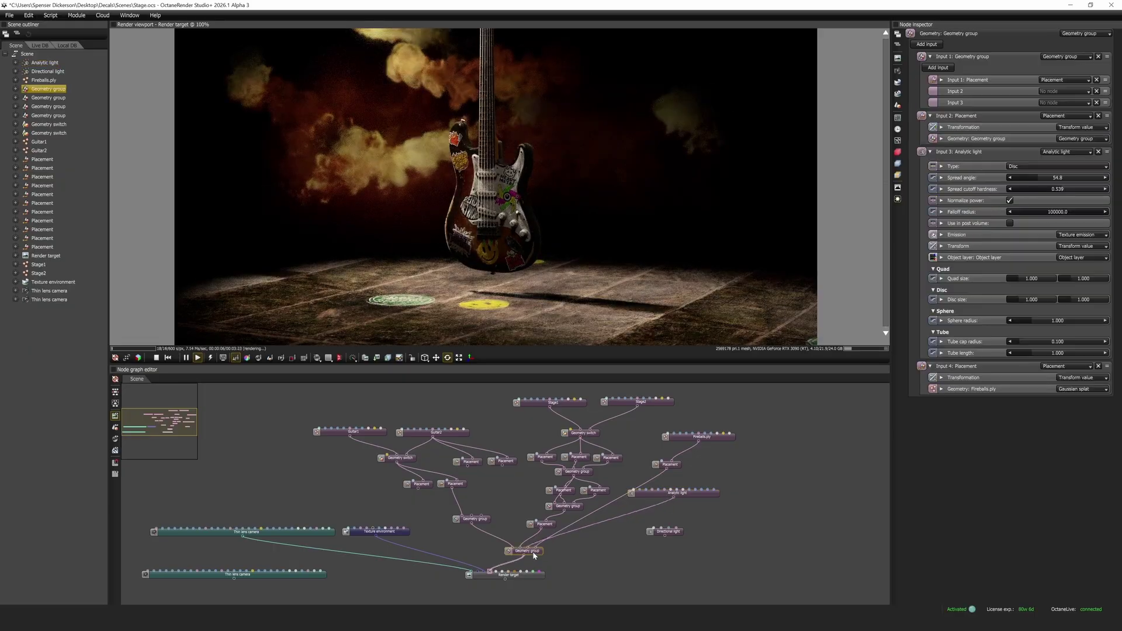
Step: Try lighting the fireball scene with the Directional light through the final Geometry group, and disconnect it again
drag(668, 531, 619, 541)
drag(616, 546, 544, 552)
click(1056, 70)
mouse_move(514, 272)
mouse_down()
mouse_move(524, 275)
mouse_move(501, 288)
mouse_up()
click(668, 501)
drag(617, 541, 650, 534)
drag(544, 552, 580, 531)
Step: Move the fireballs to about T.X -1.19 and T.Z -1.54, and connect the flat-lying and two side guitars' Placement nodes to the guitar Geometry group
click(668, 464)
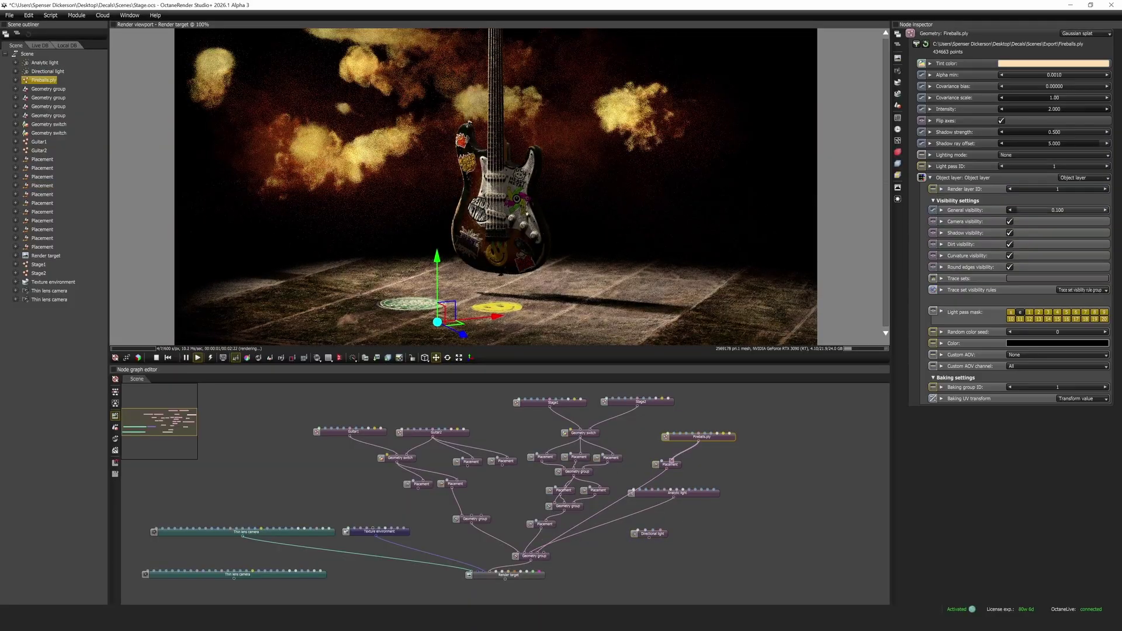
drag(486, 319, 503, 316)
click(696, 494)
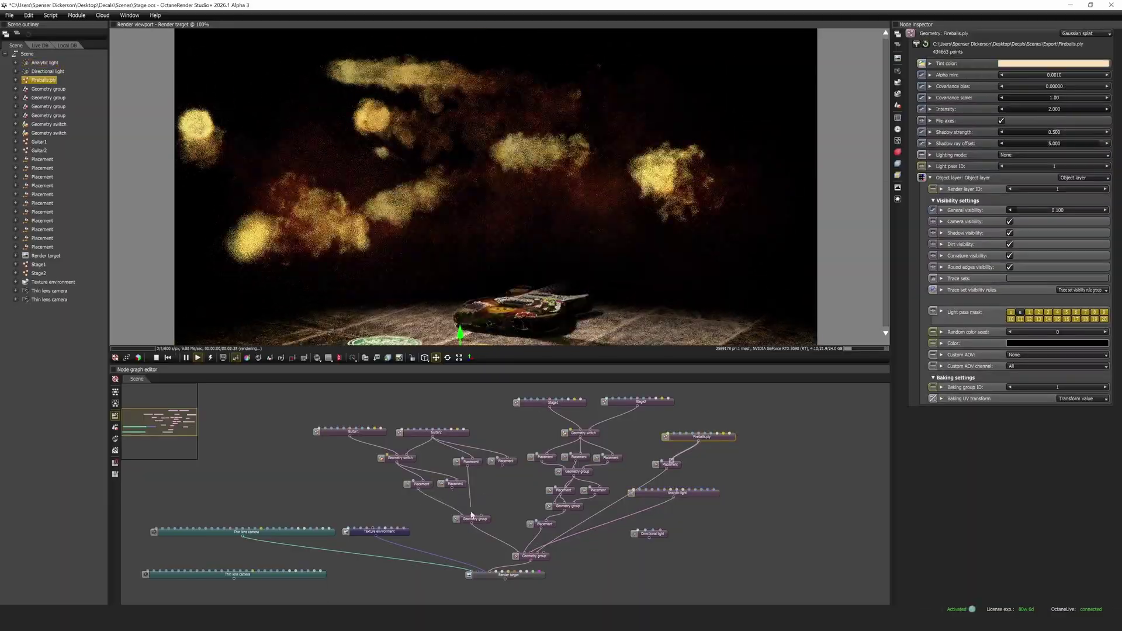
click(670, 464)
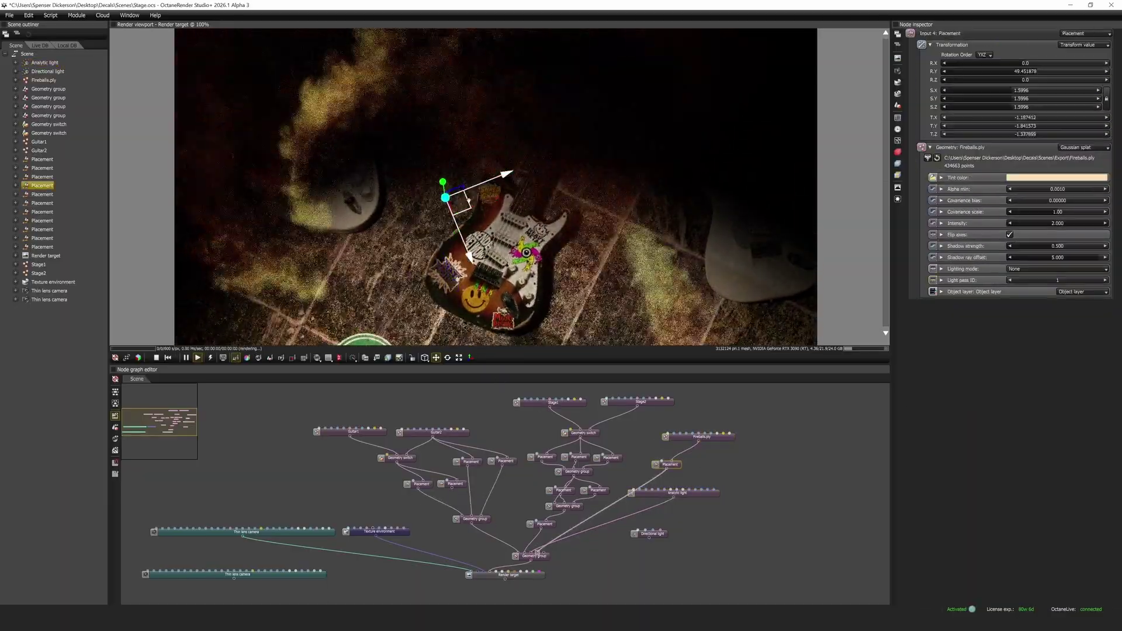
Step: With the fireballs disconnected, set the Analytic light's T.X to -4.210 and T.Z to 2.390, and toggle Guitar1's Shadow visibility
click(640, 493)
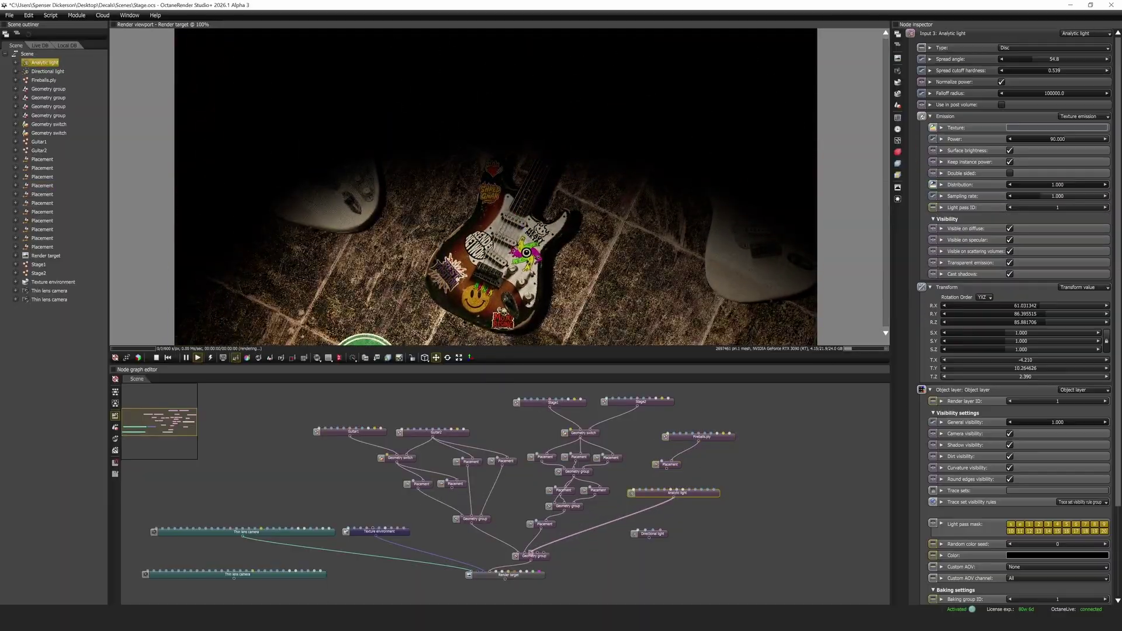
click(362, 432)
click(1009, 233)
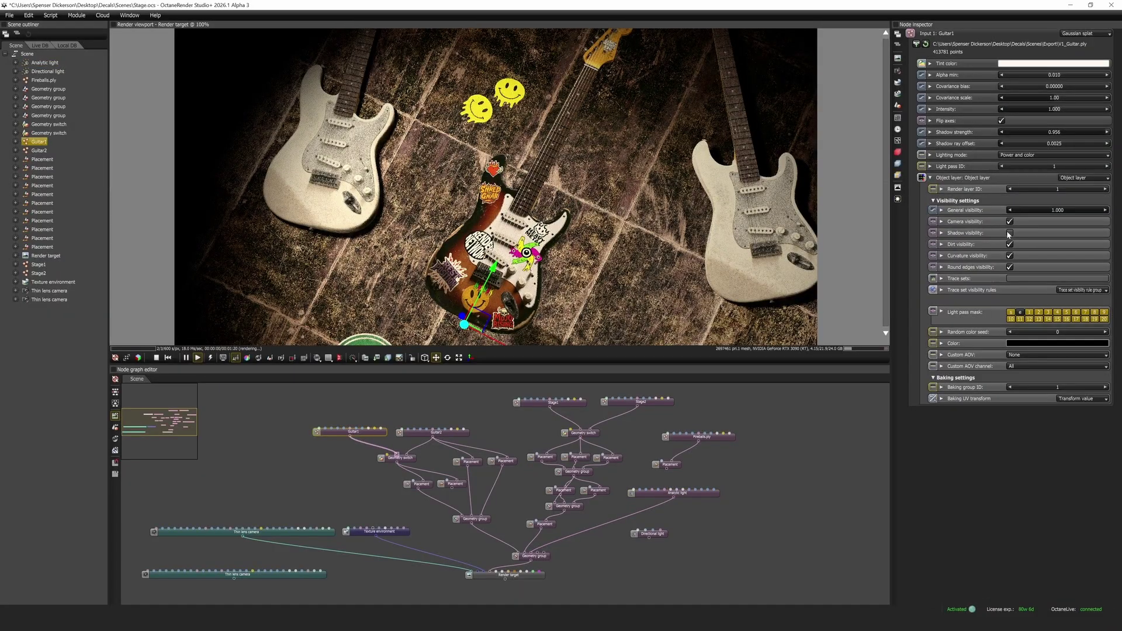